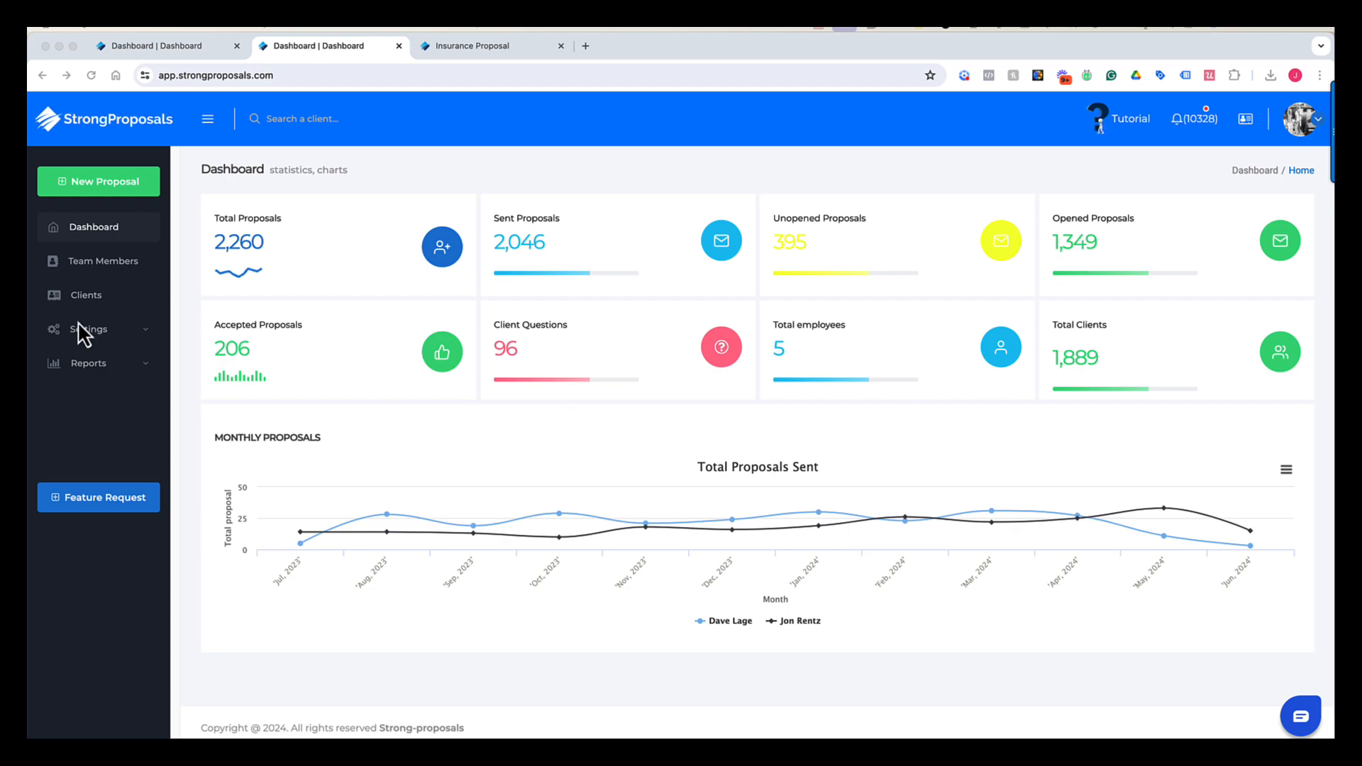
- Expand Settings in the sidebar to list its pages, from Agency Info to Zapier Settings
click(144, 334)
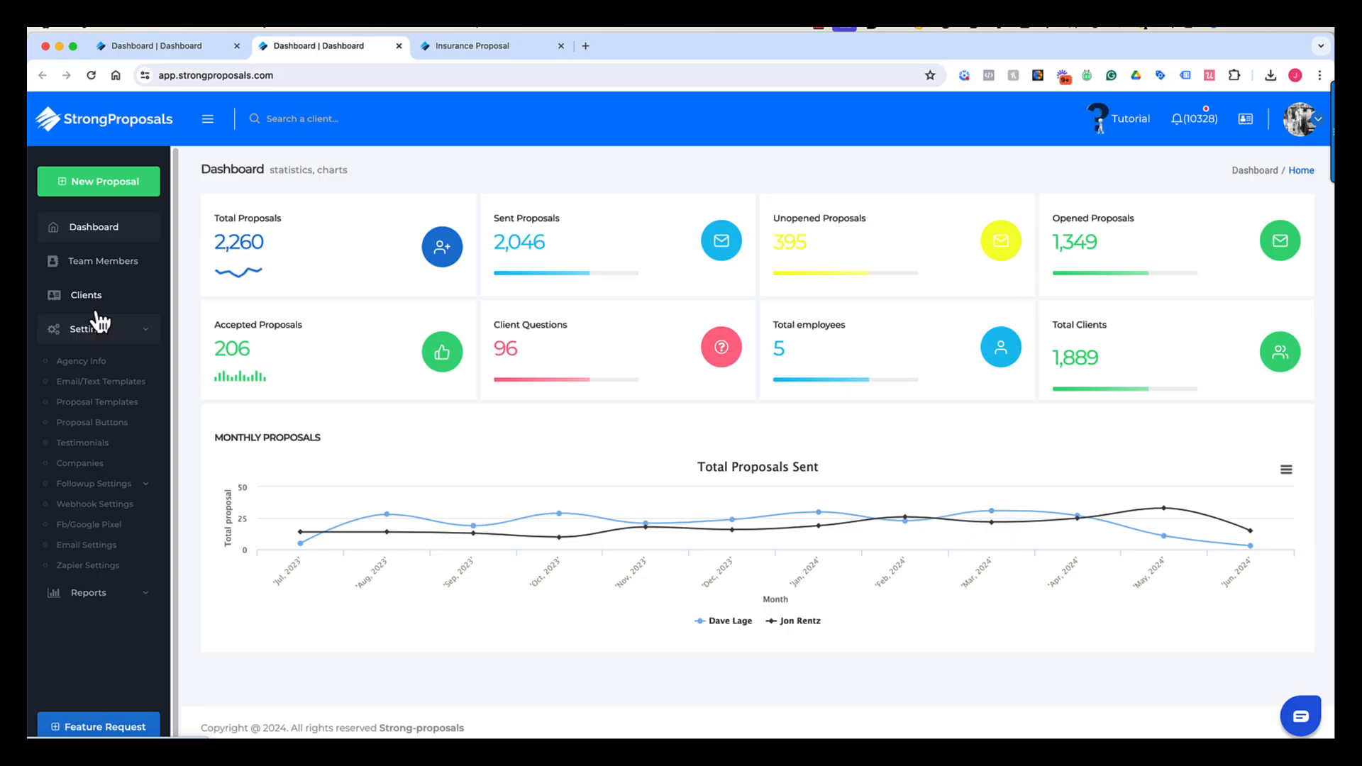
- Start a new proposal for a new contact and put the cursor in Client First Name
click(121, 183)
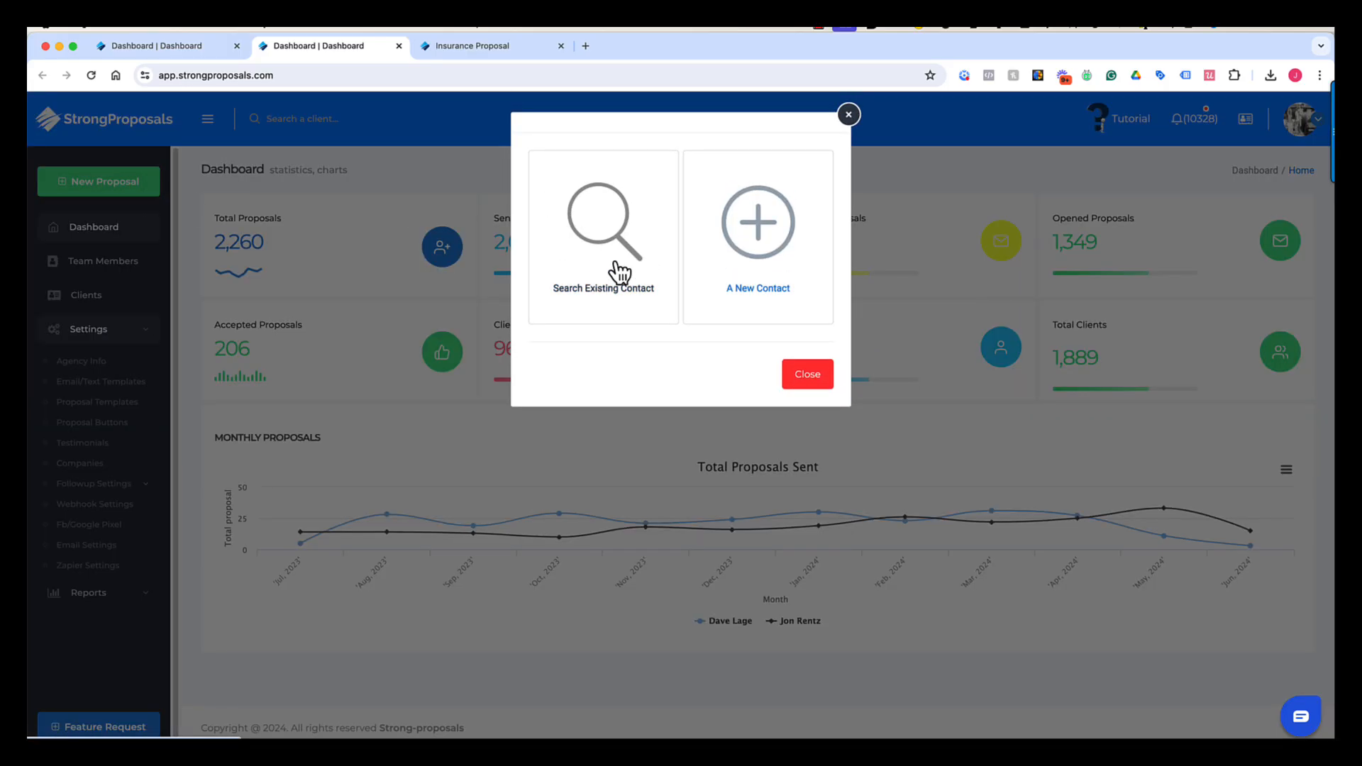
click(777, 244)
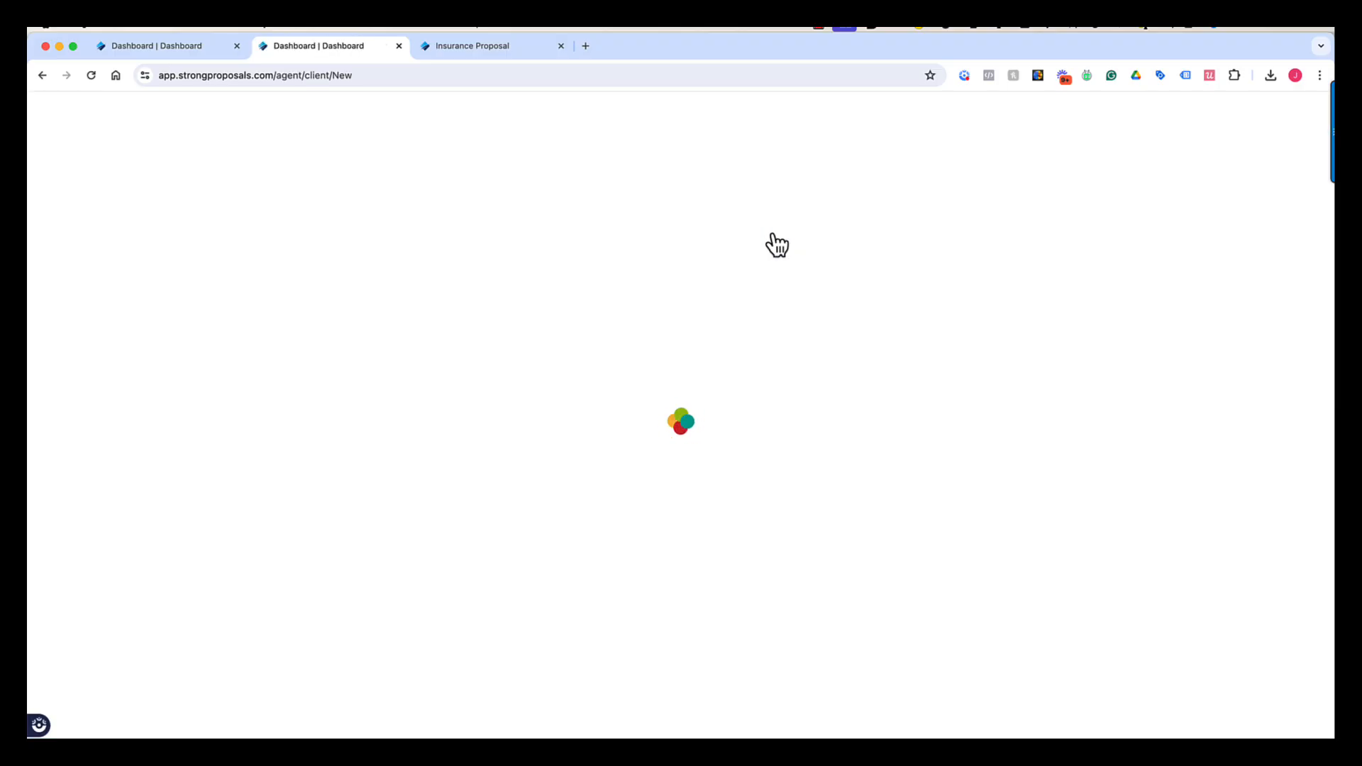
click(387, 399)
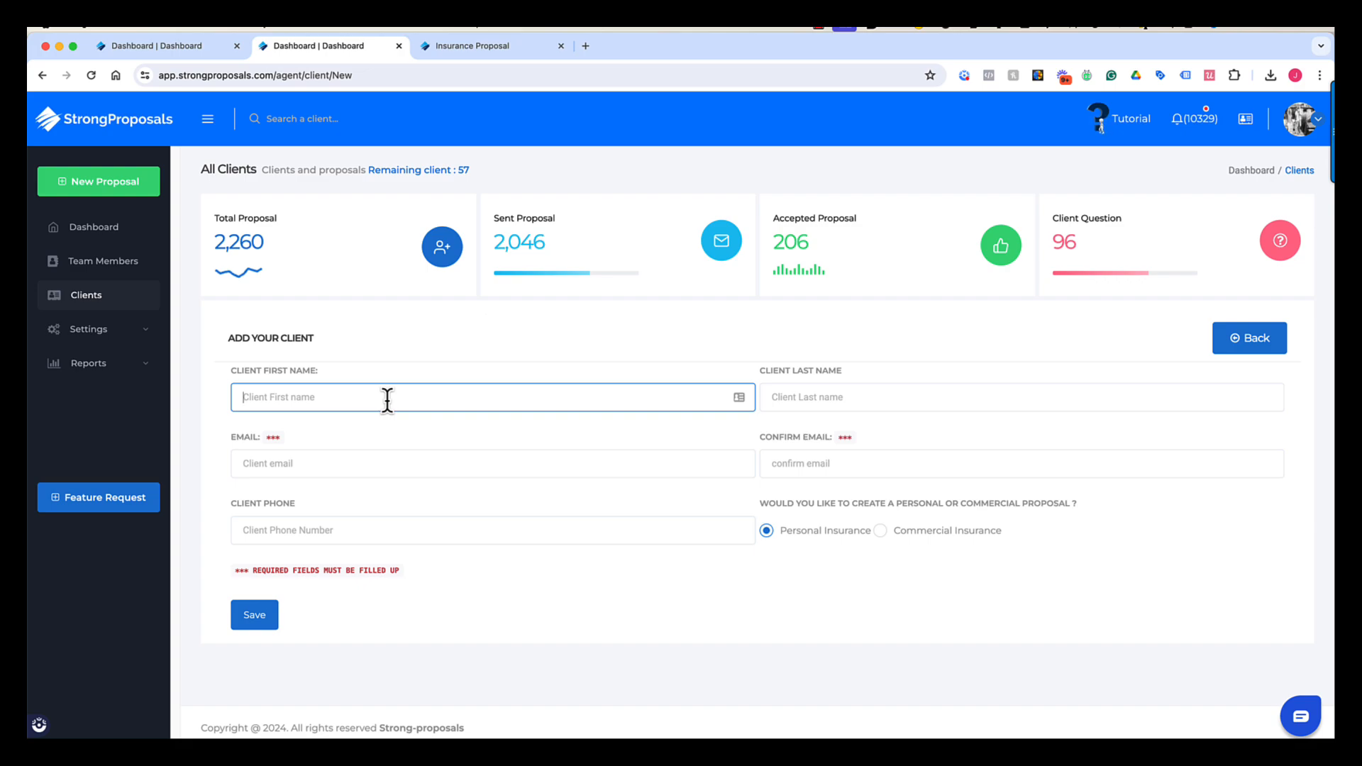
- Enter the client's first name, last name and e-mail address
key(Tab)
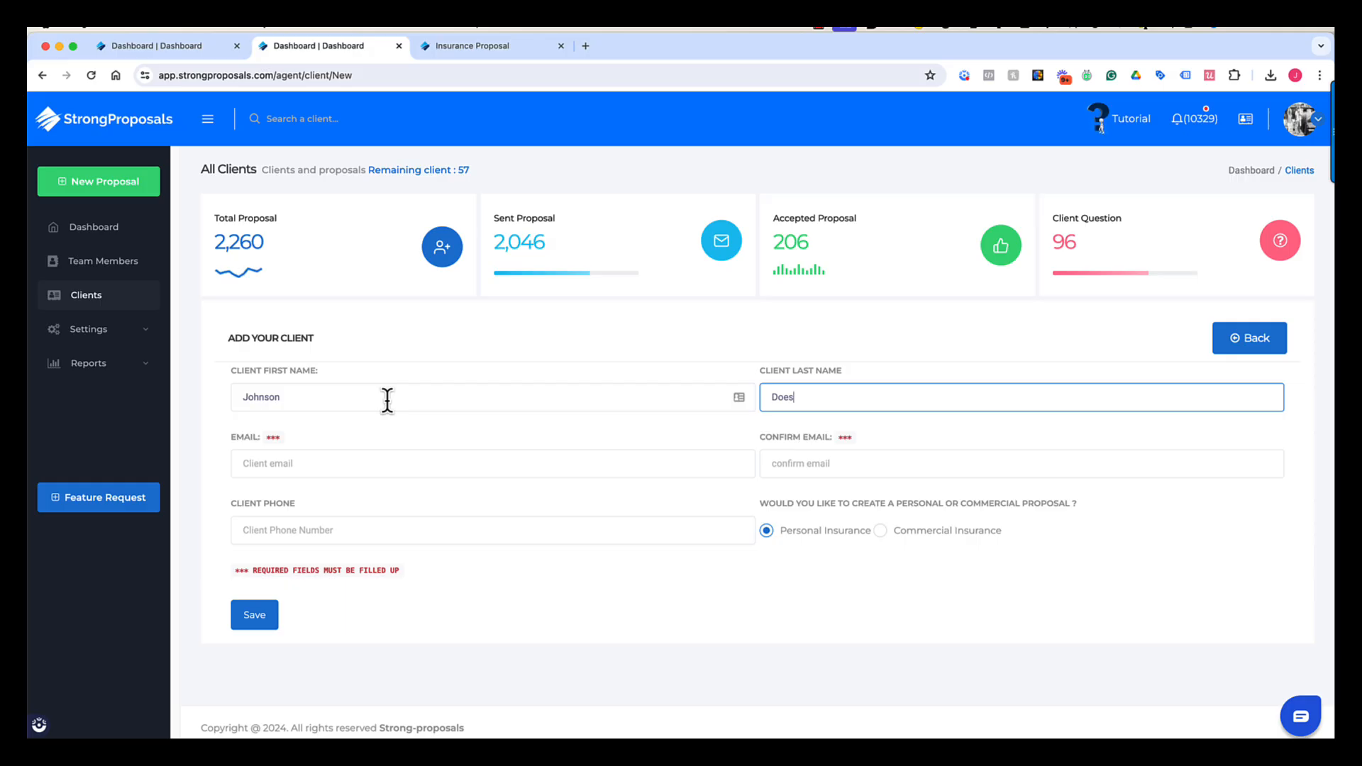
click(323, 464)
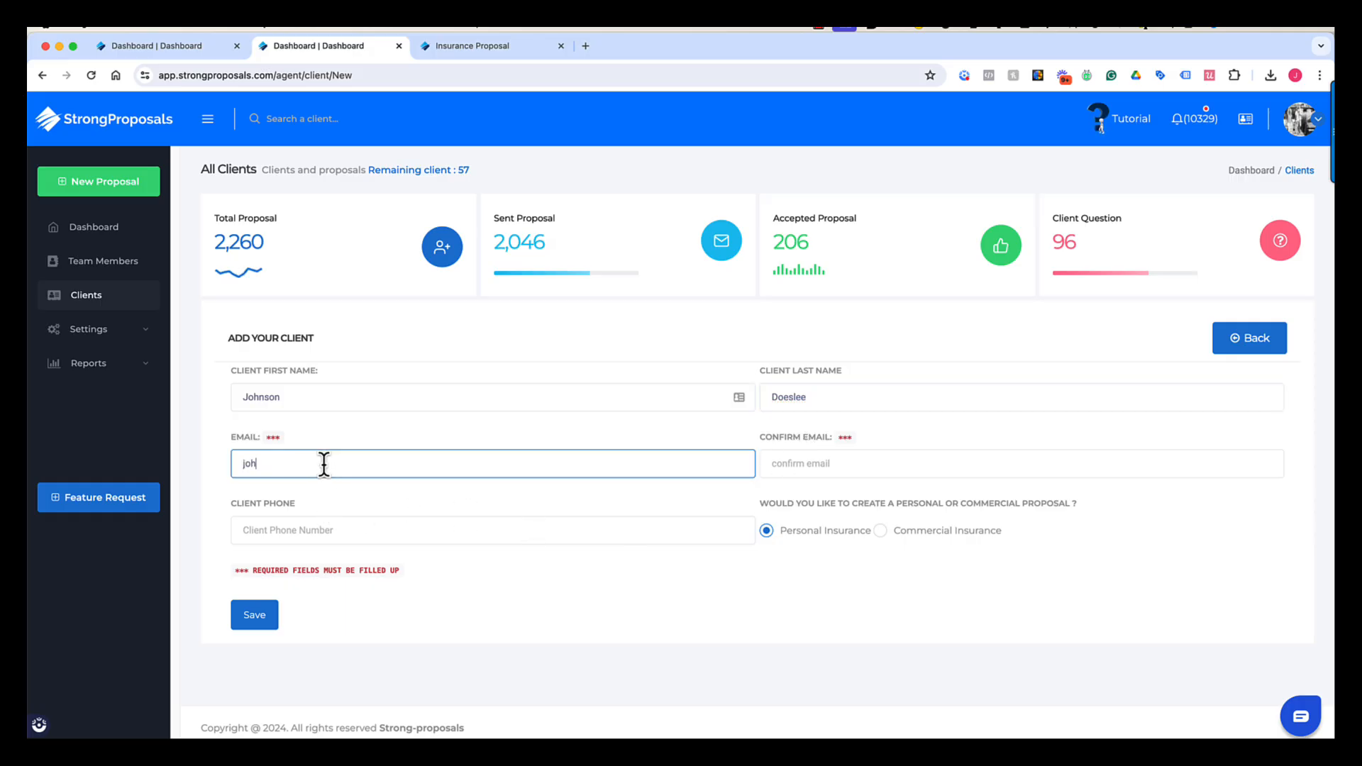
key(Tab)
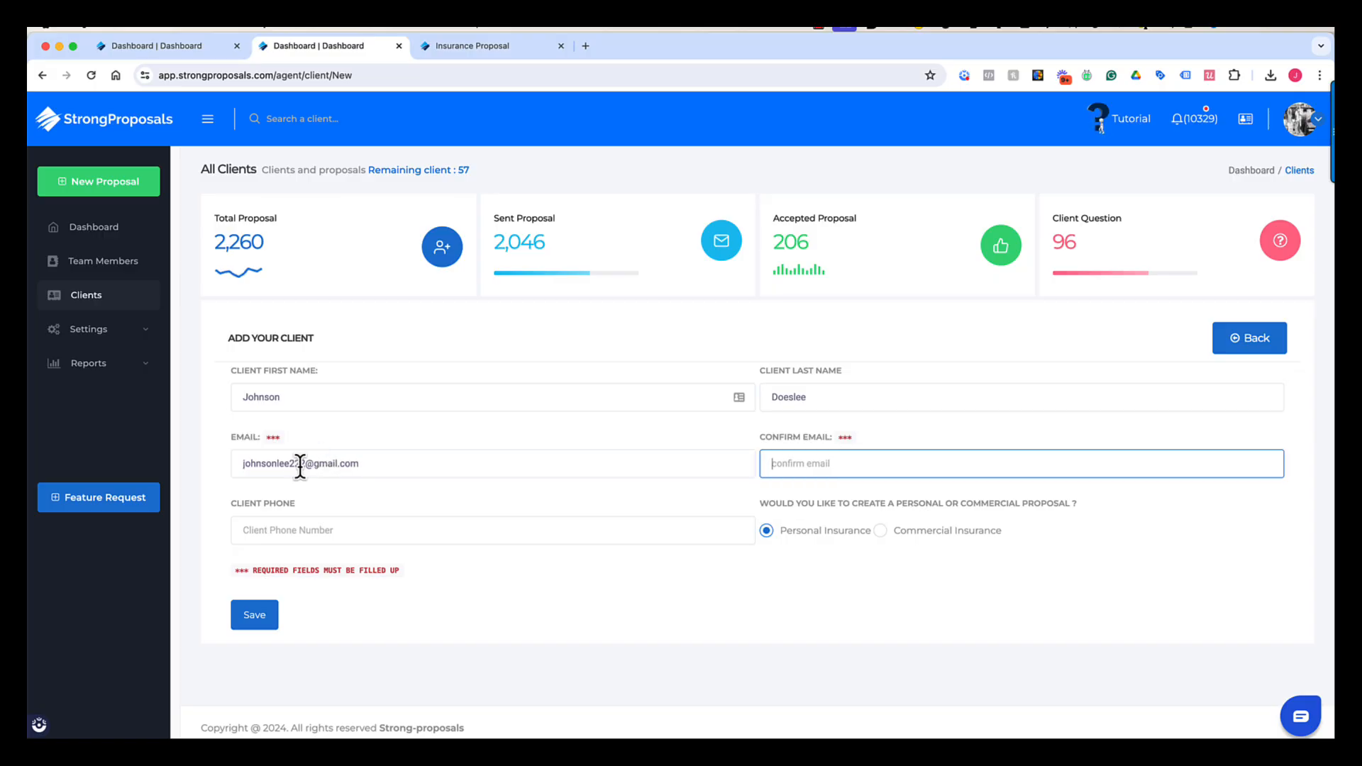
- Copy the e-mail into Confirm Email and enter the client's phone number
triple_click(325, 465)
right_click(328, 472)
click(356, 462)
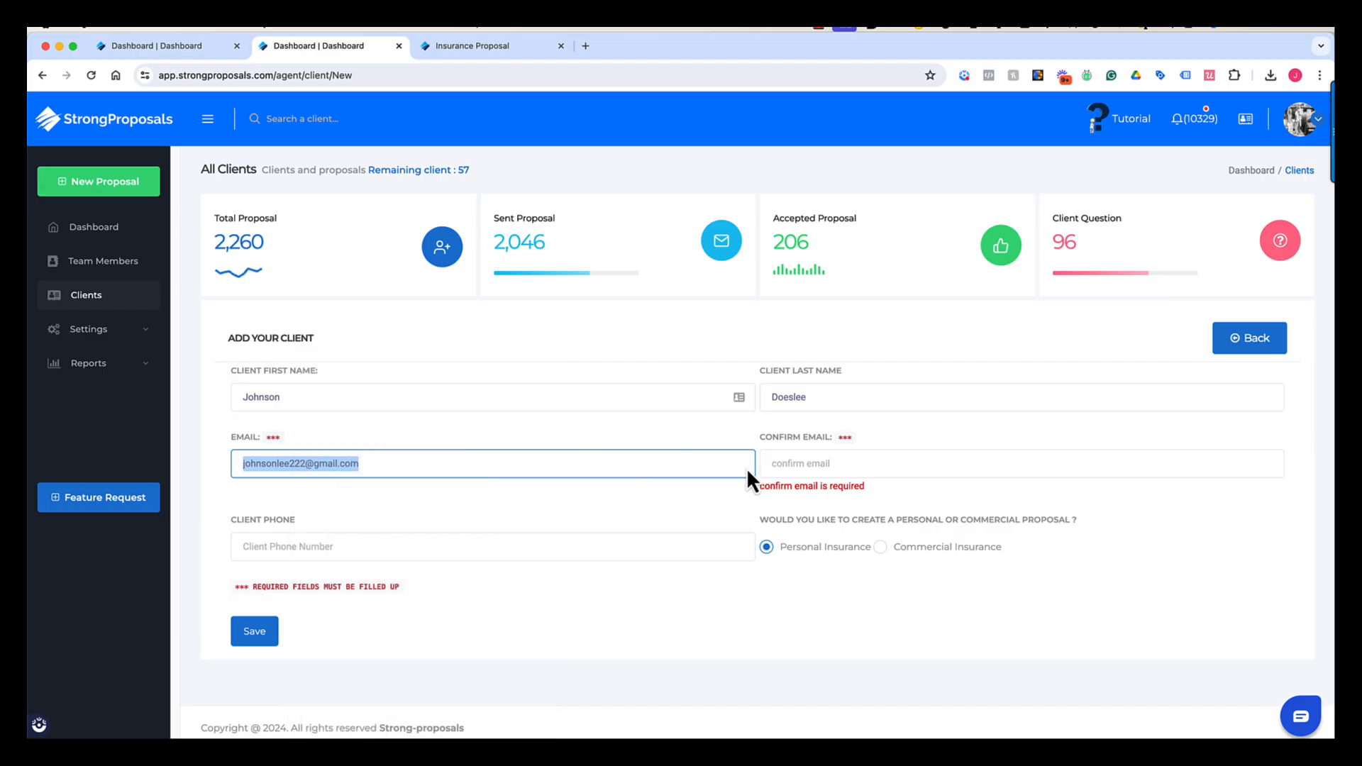
click(816, 466)
right_click(815, 465)
click(856, 560)
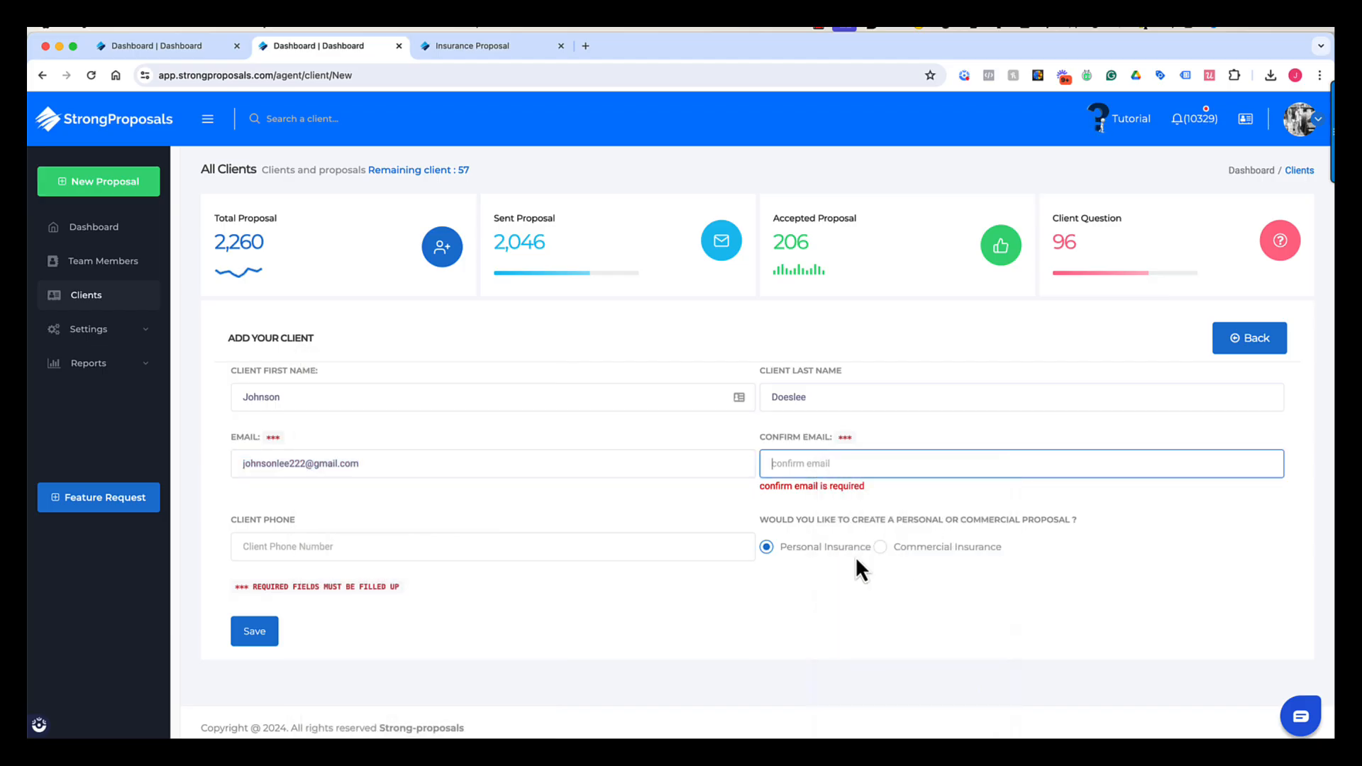
click(372, 533)
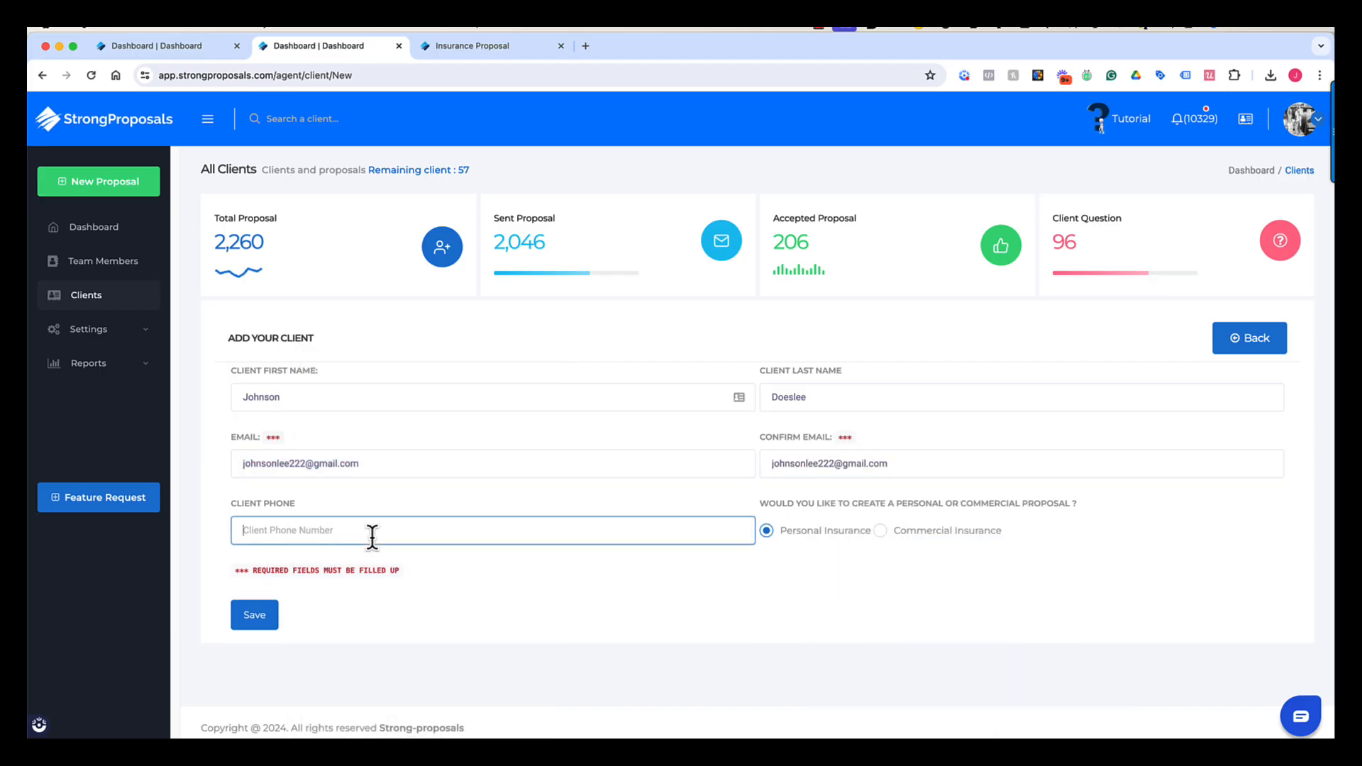
- Save the new client and select Home and Auto coverage for the proposal
click(252, 617)
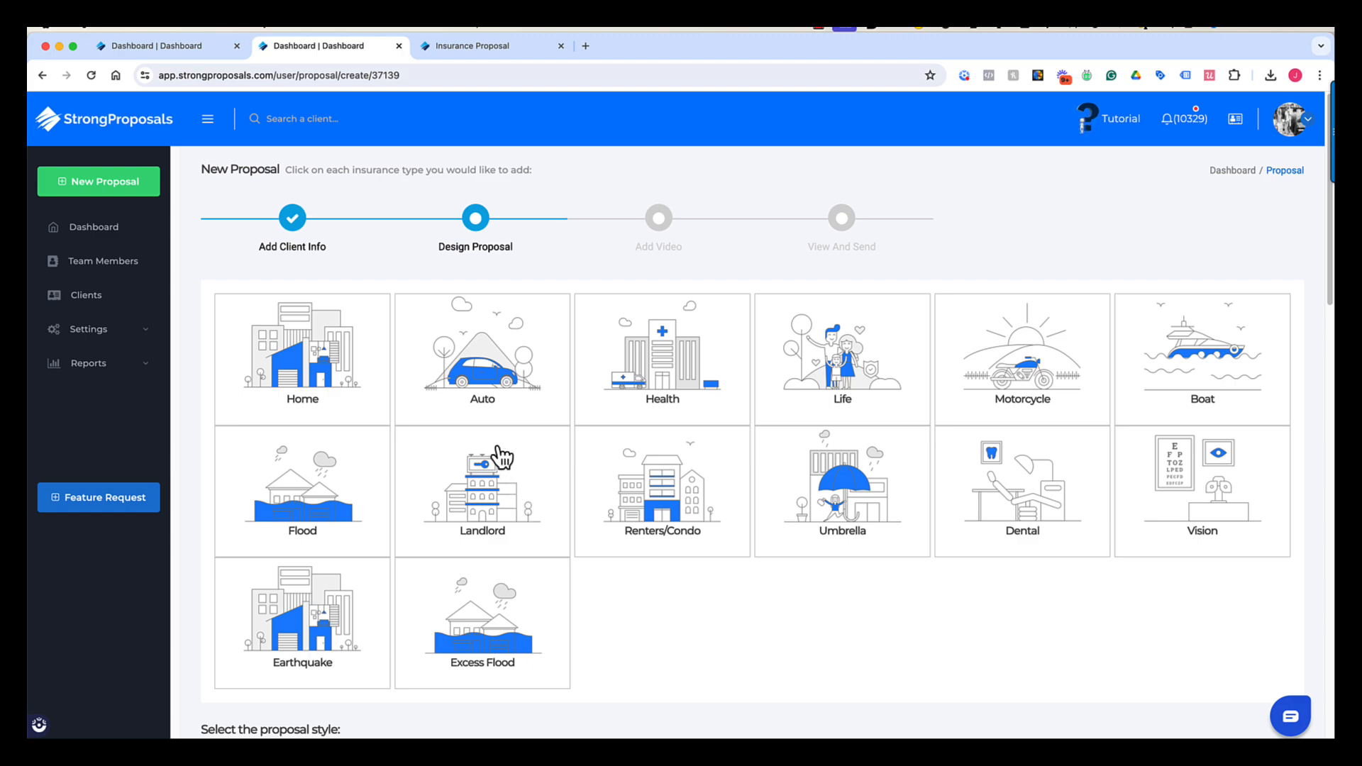
click(307, 399)
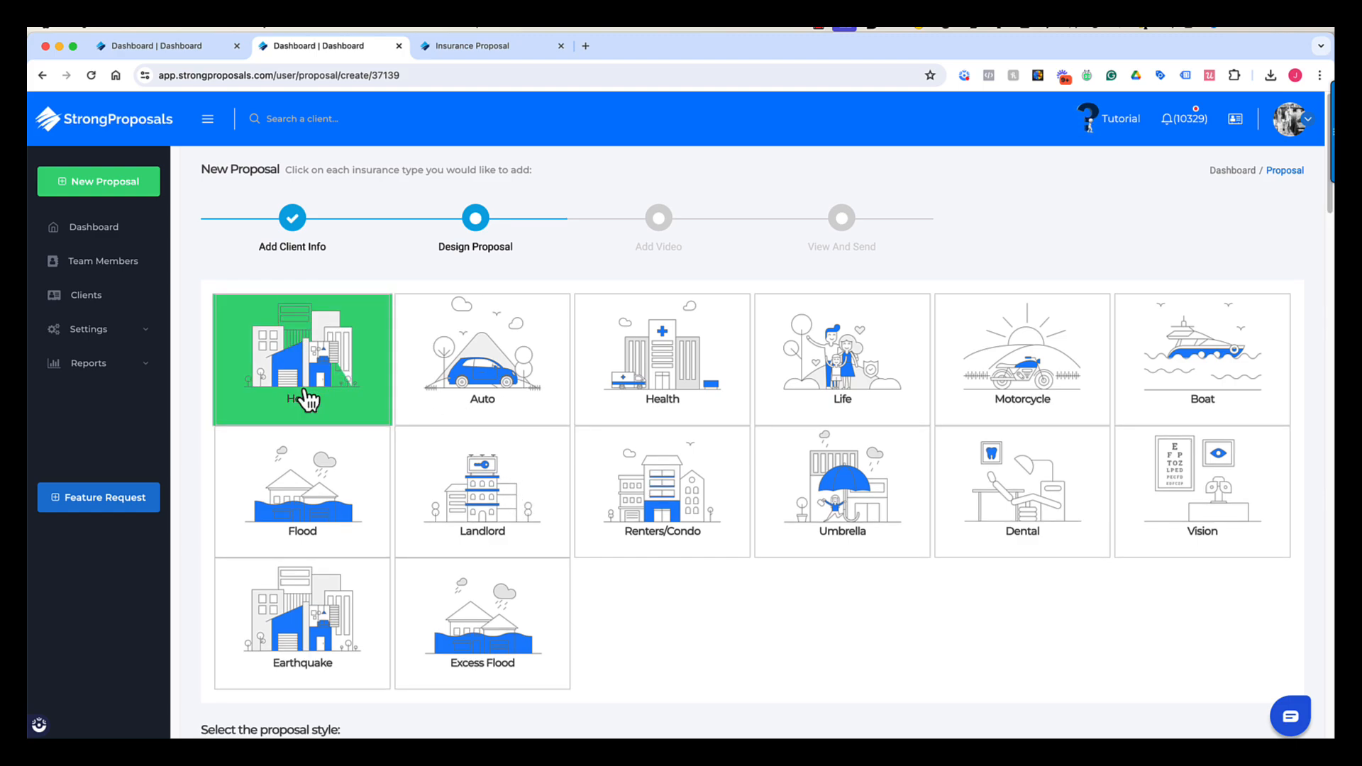
click(484, 374)
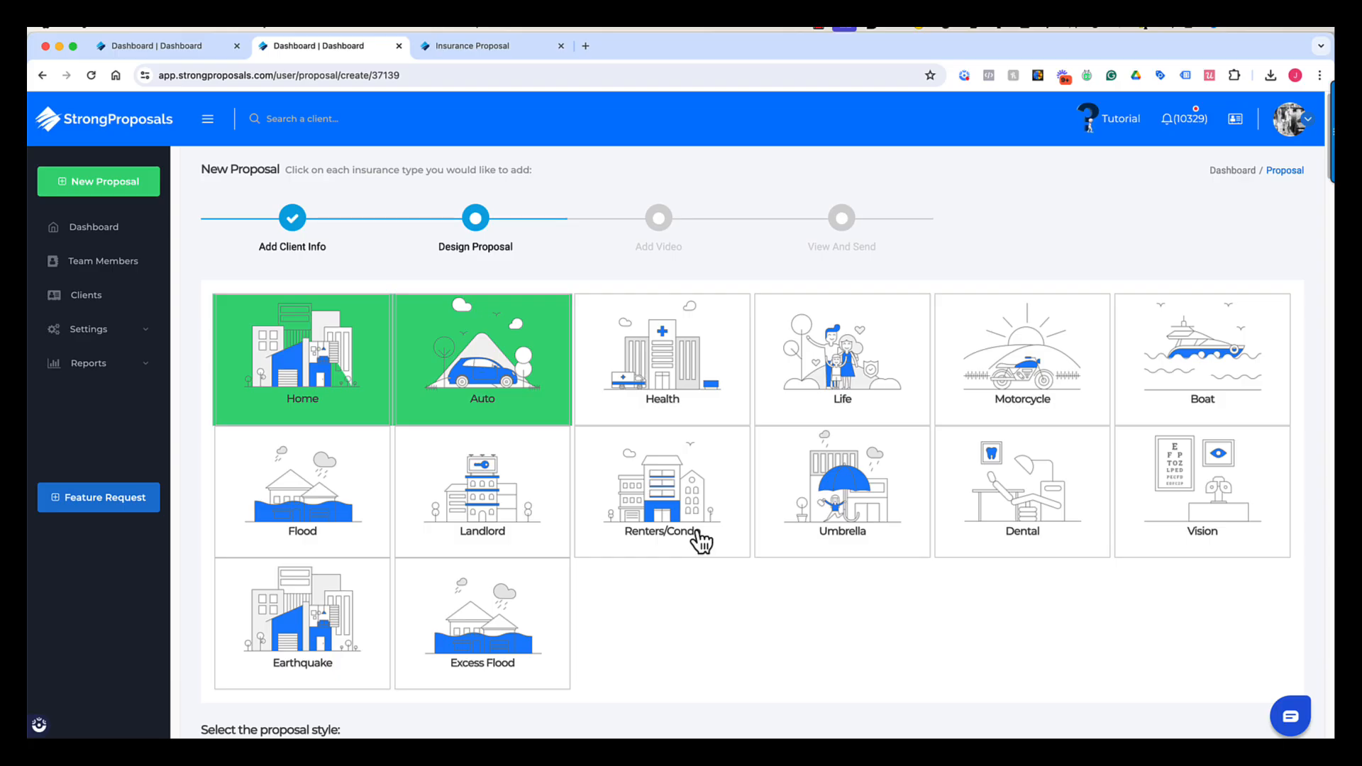
scroll(701, 543, down, 3)
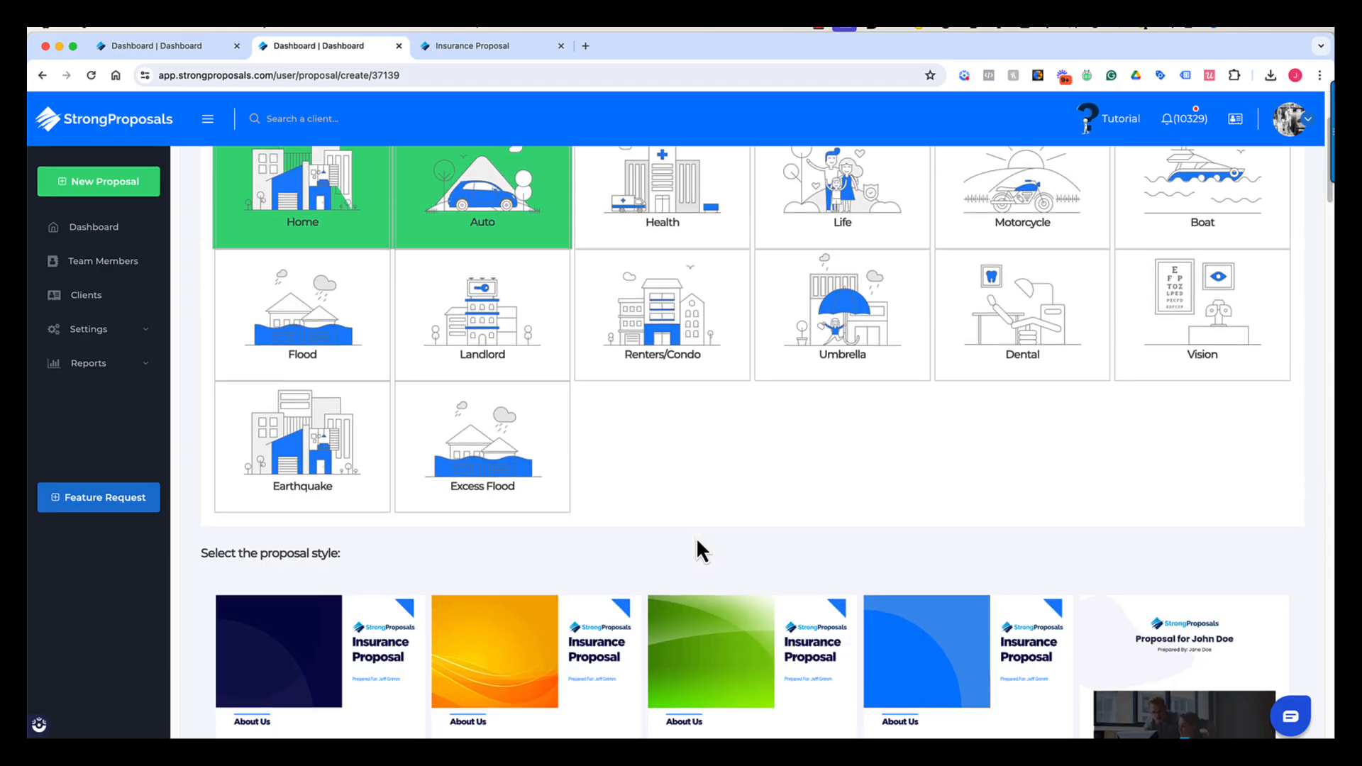
scroll(695, 537, down, 5)
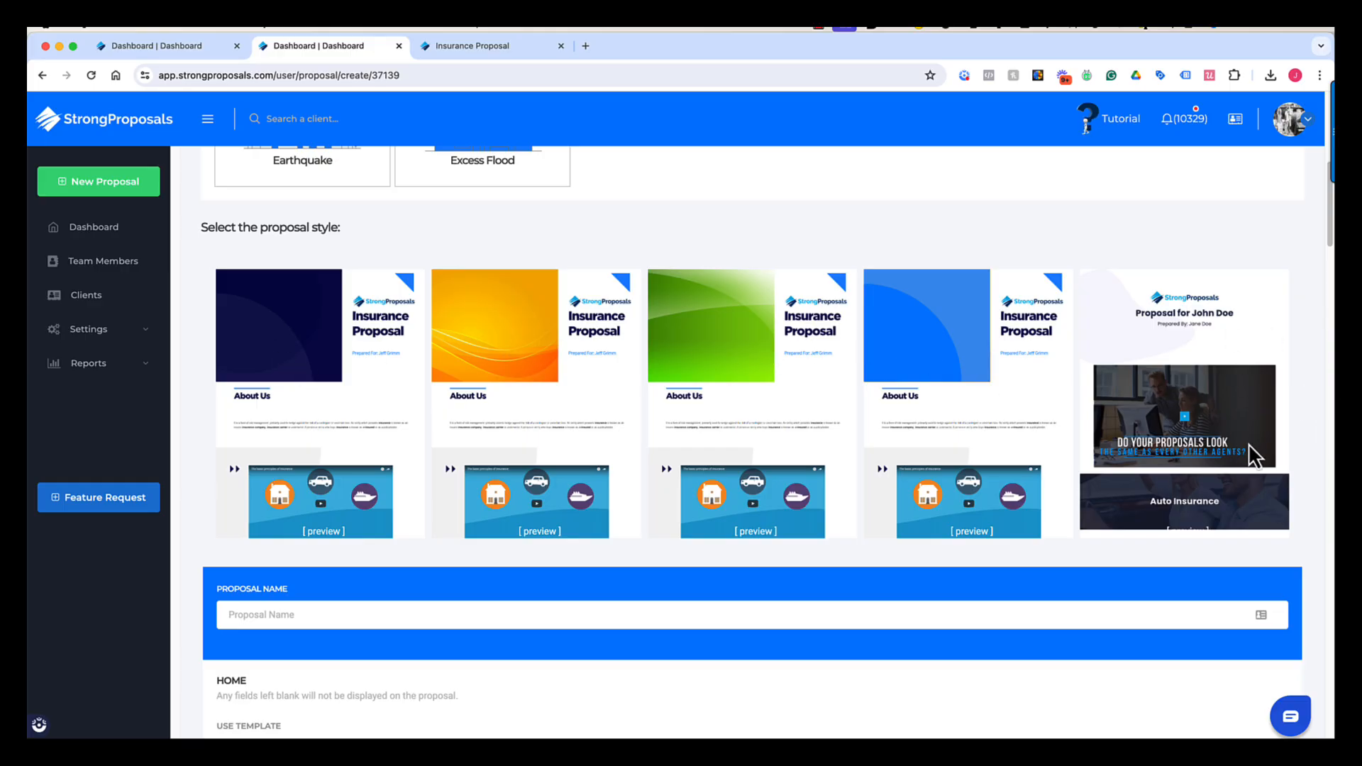
- Choose the fifth proposal style and name the proposal 'Auto & Home Quote'
click(1209, 387)
click(320, 617)
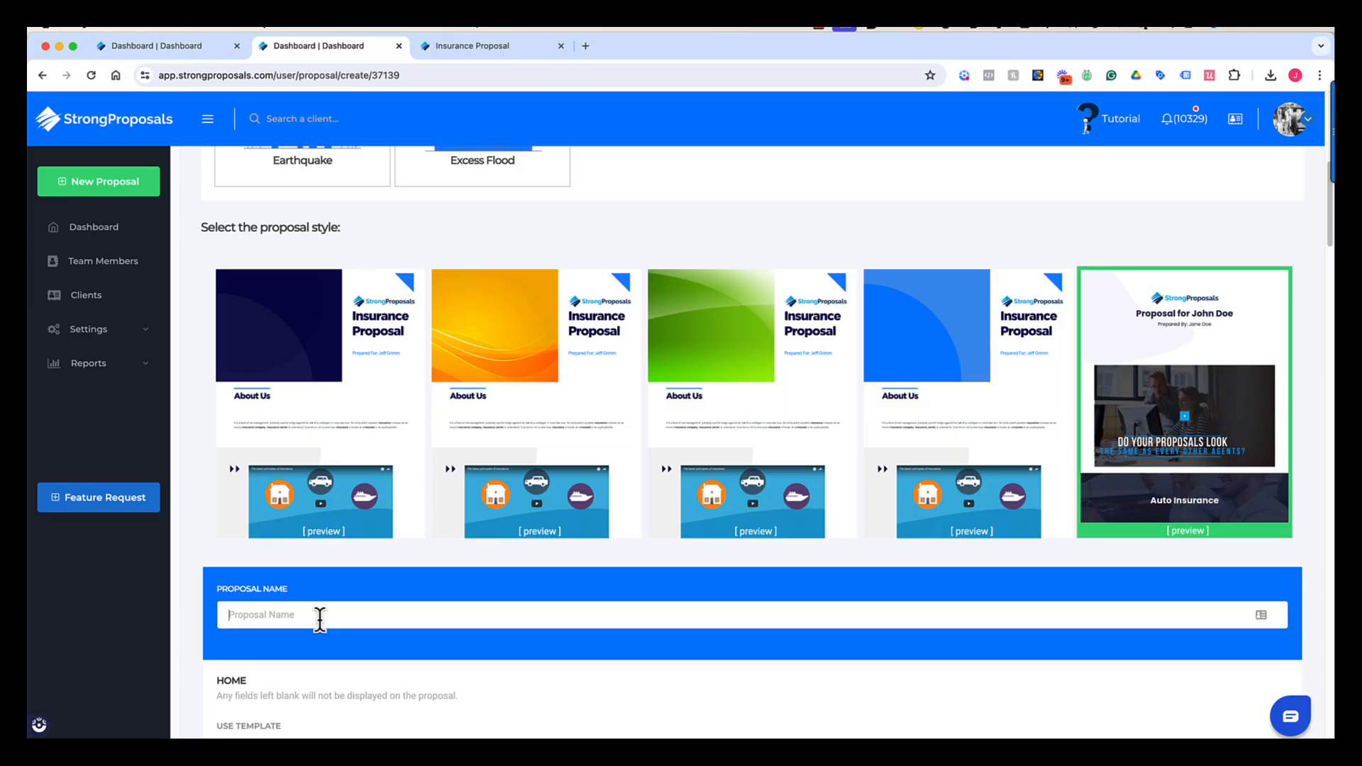
text(Auto & Home Quote)
- Scroll through the Home recommendation: Progressive Home, 500000 dwelling, 250000 property, 1,000,000 liability
scroll(233, 543, down, 5)
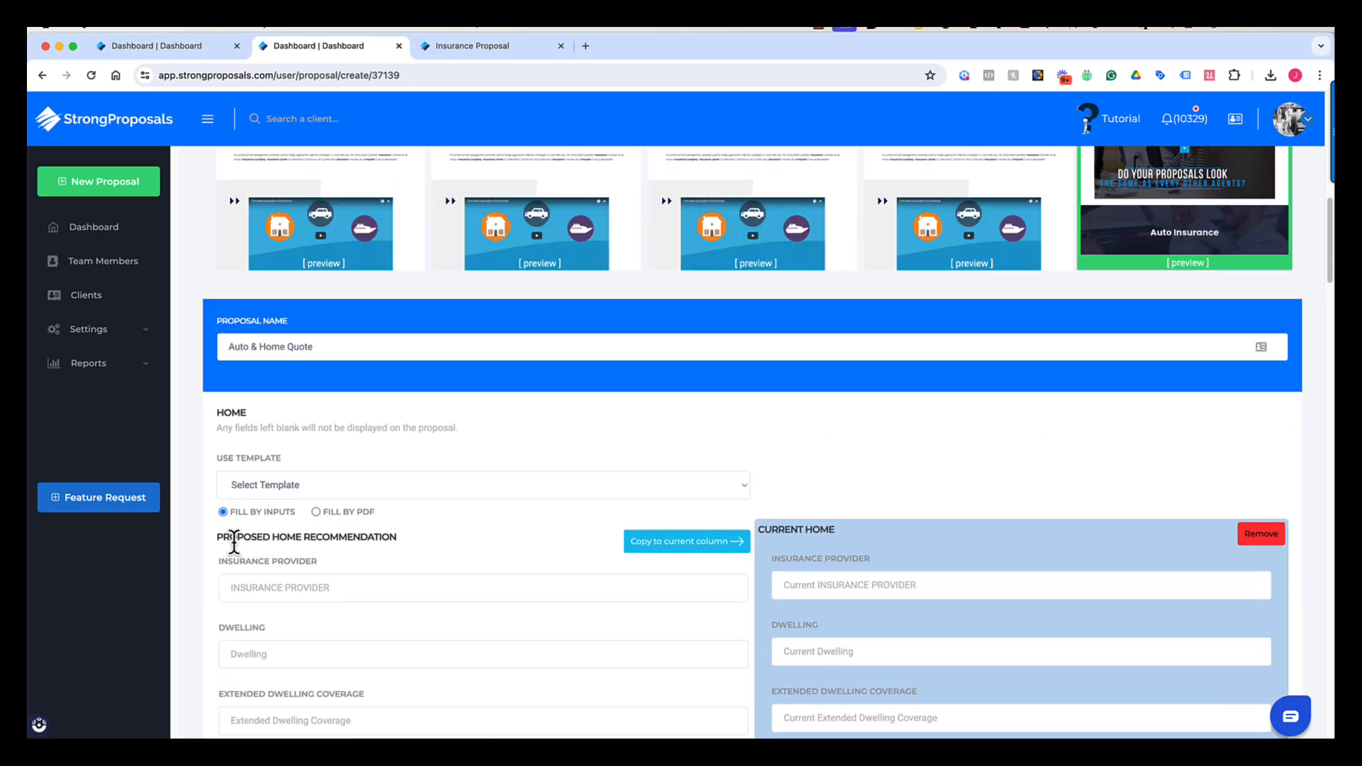
scroll(234, 542, down, 2)
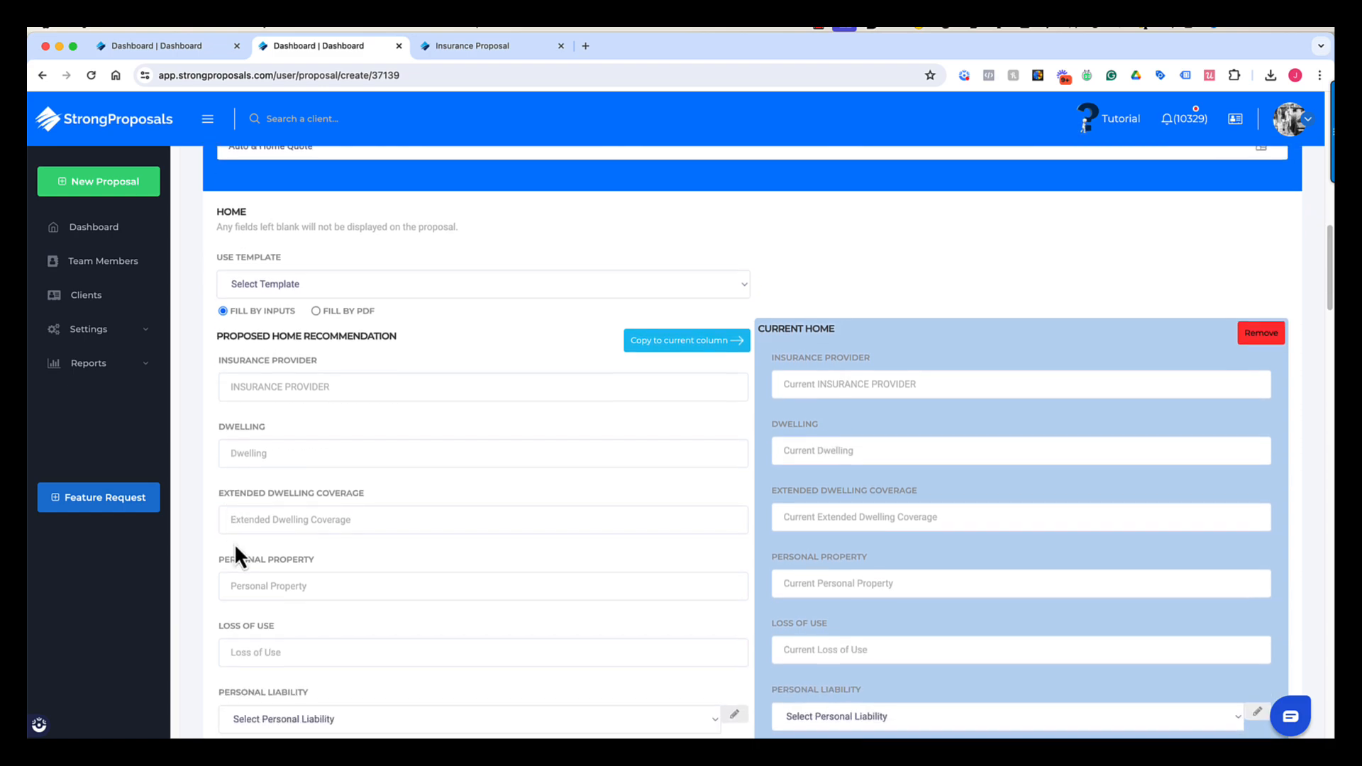
scroll(232, 550, down, 1)
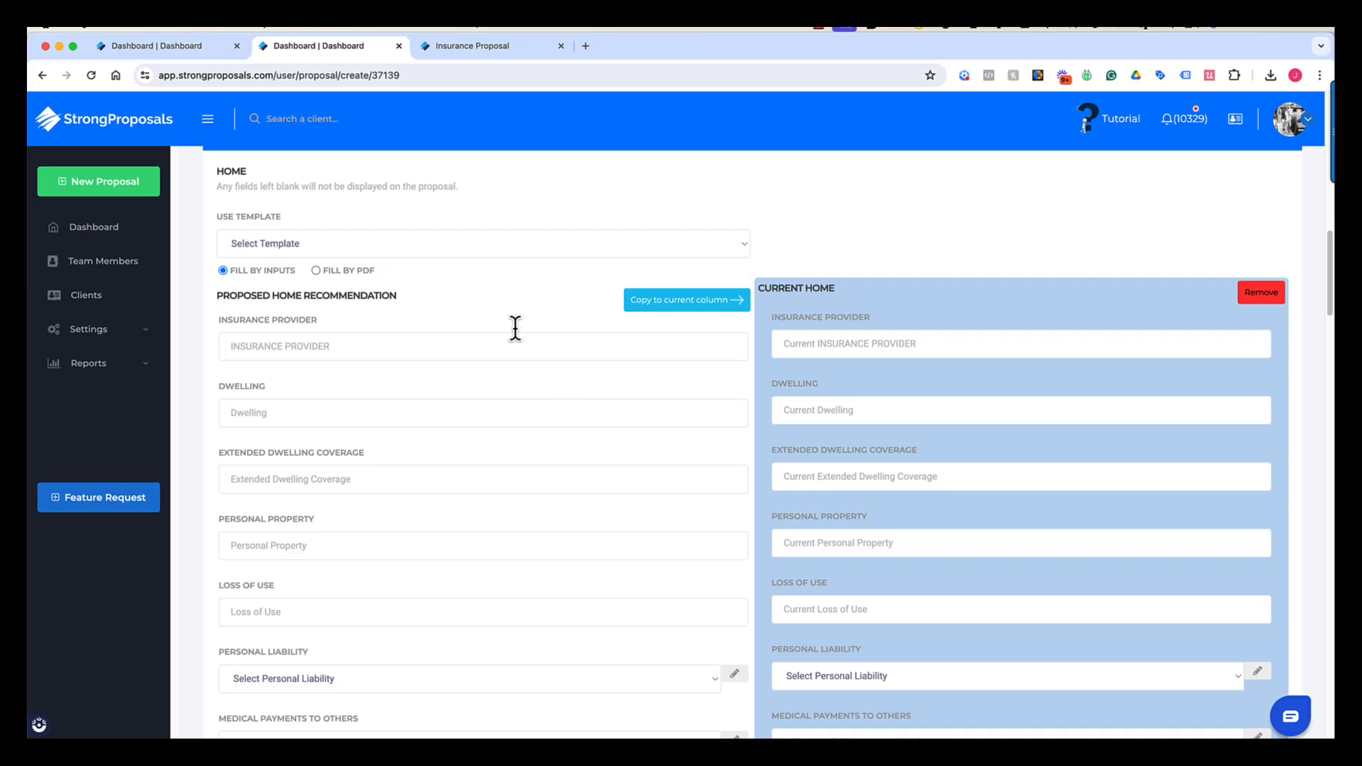
scroll(470, 399, down, 2)
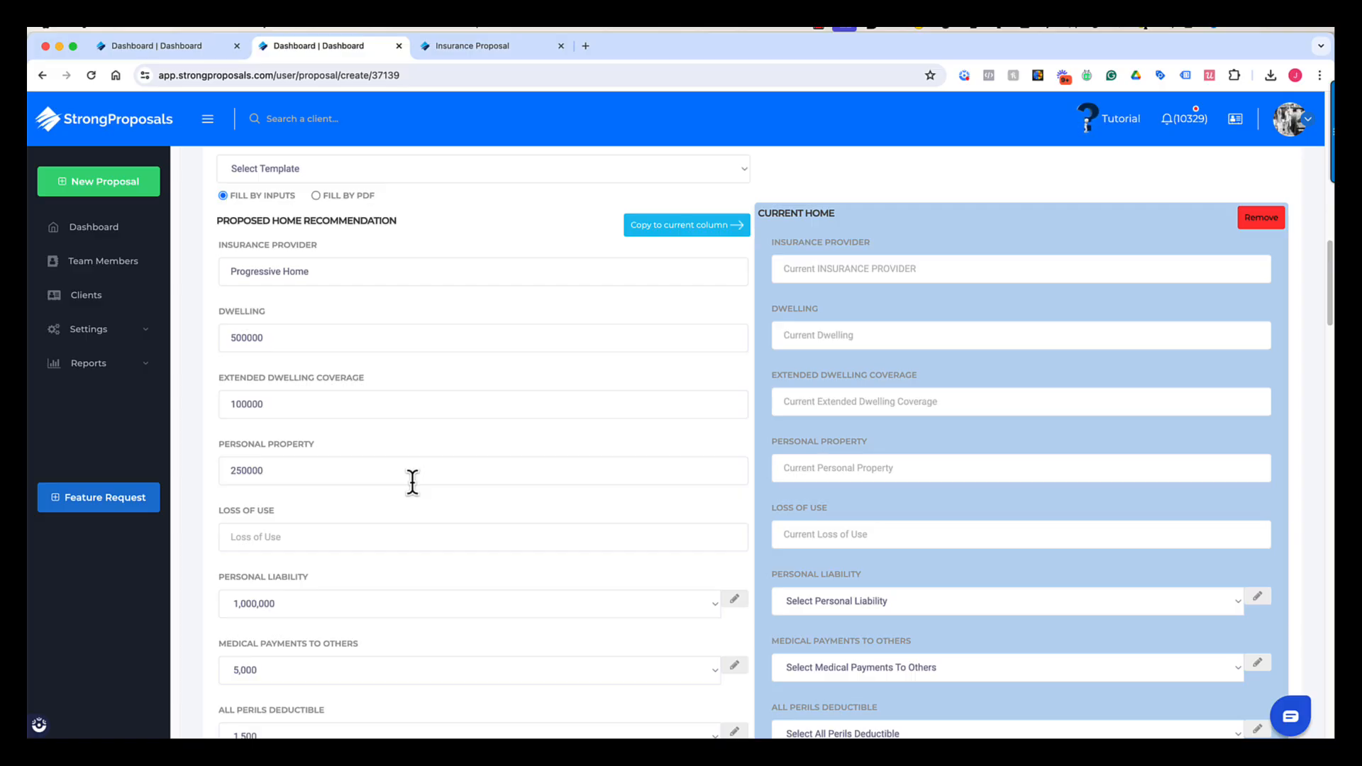
scroll(411, 481, down, 2)
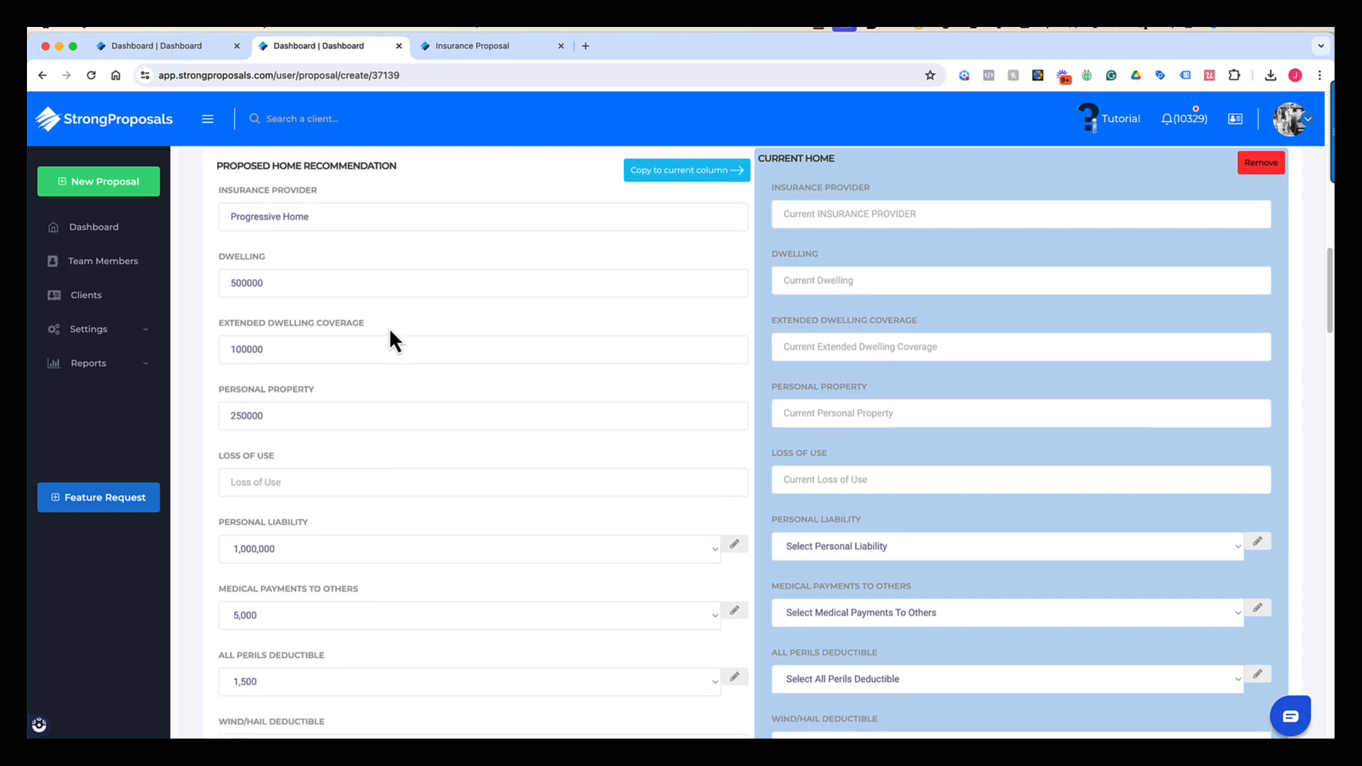
scroll(387, 369, down, 2)
scroll(397, 476, down, 4)
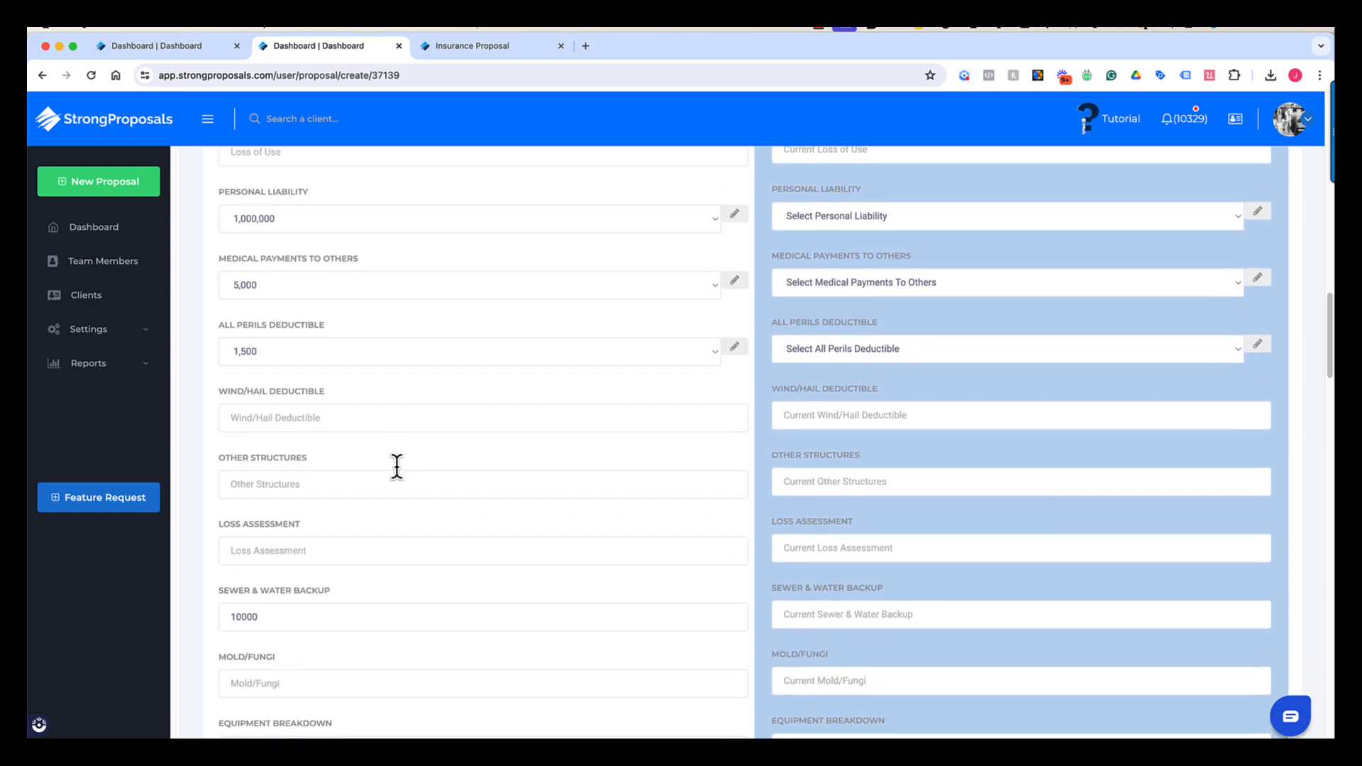
scroll(396, 469, up, 8)
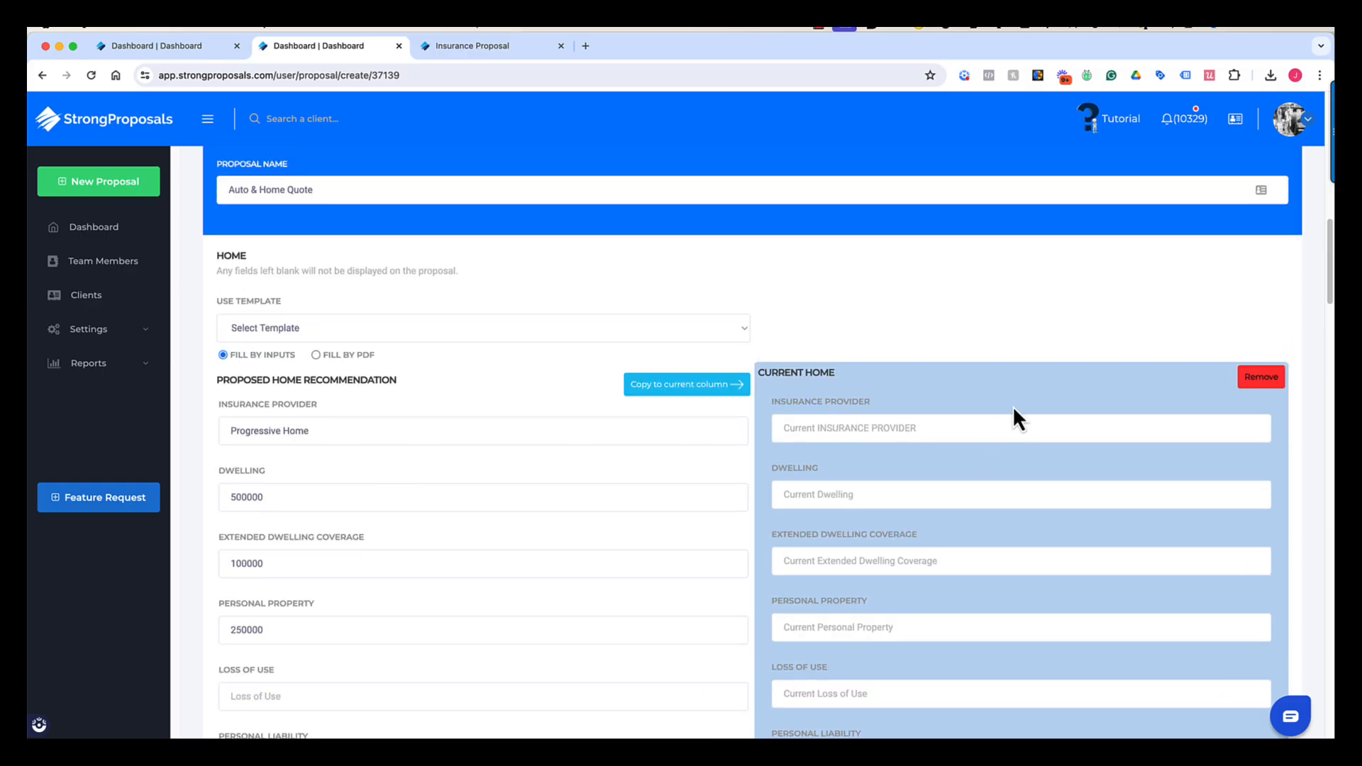
- Copy the proposed home values into the Current Home column and change its provider to Safeco
click(685, 387)
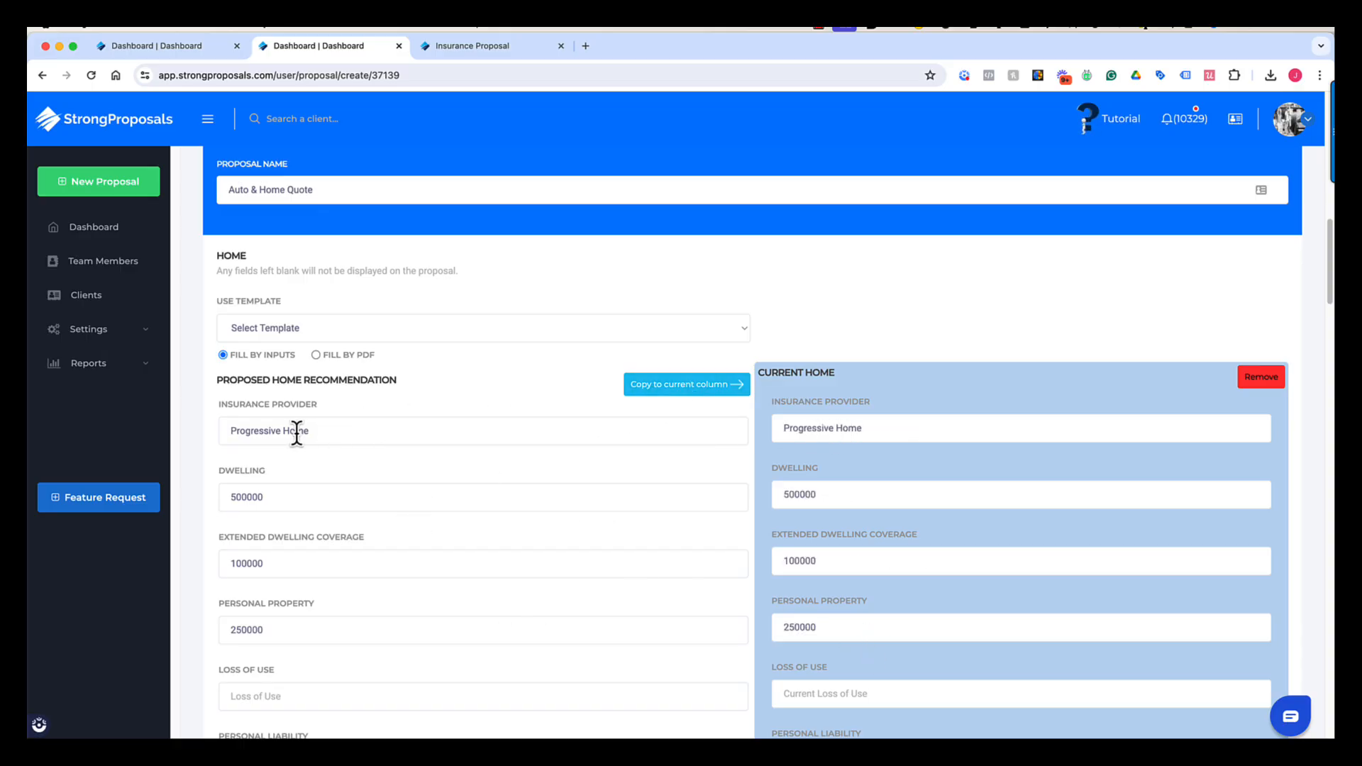
click(893, 428)
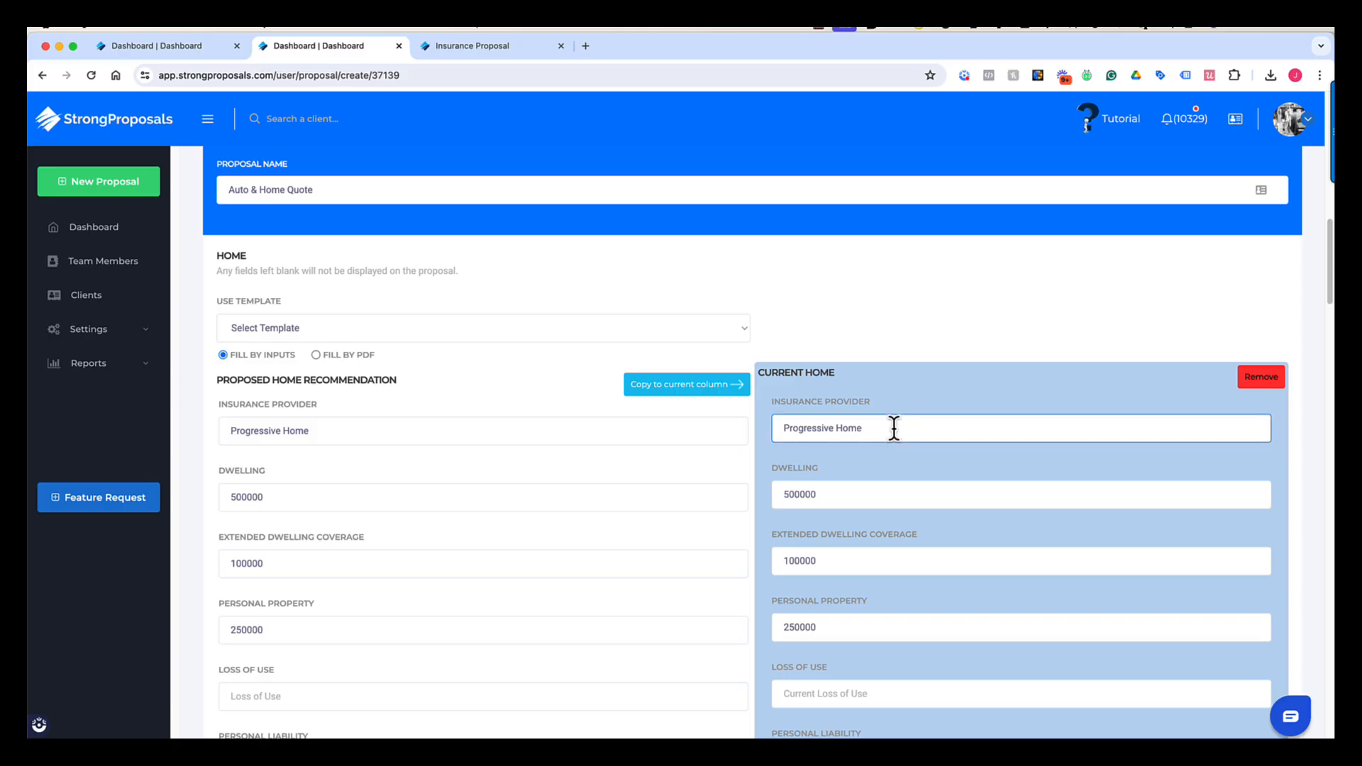
key(BackSpace)
key(BackSpace)
key(BackSpace)
key(BackSpace)
key(BackSpace)
key(BackSpace)
key(BackSpace)
key(BackSpace)
key(BackSpace)
key(BackSpace)
key(BackSpace)
key(BackSpace)
key(BackSpace)
key(BackSpace)
key(BackSpace)
text(SAfe)
key(BackSpace)
key(BackSpace)
text(afeco)
scroll(855, 576, down, 4)
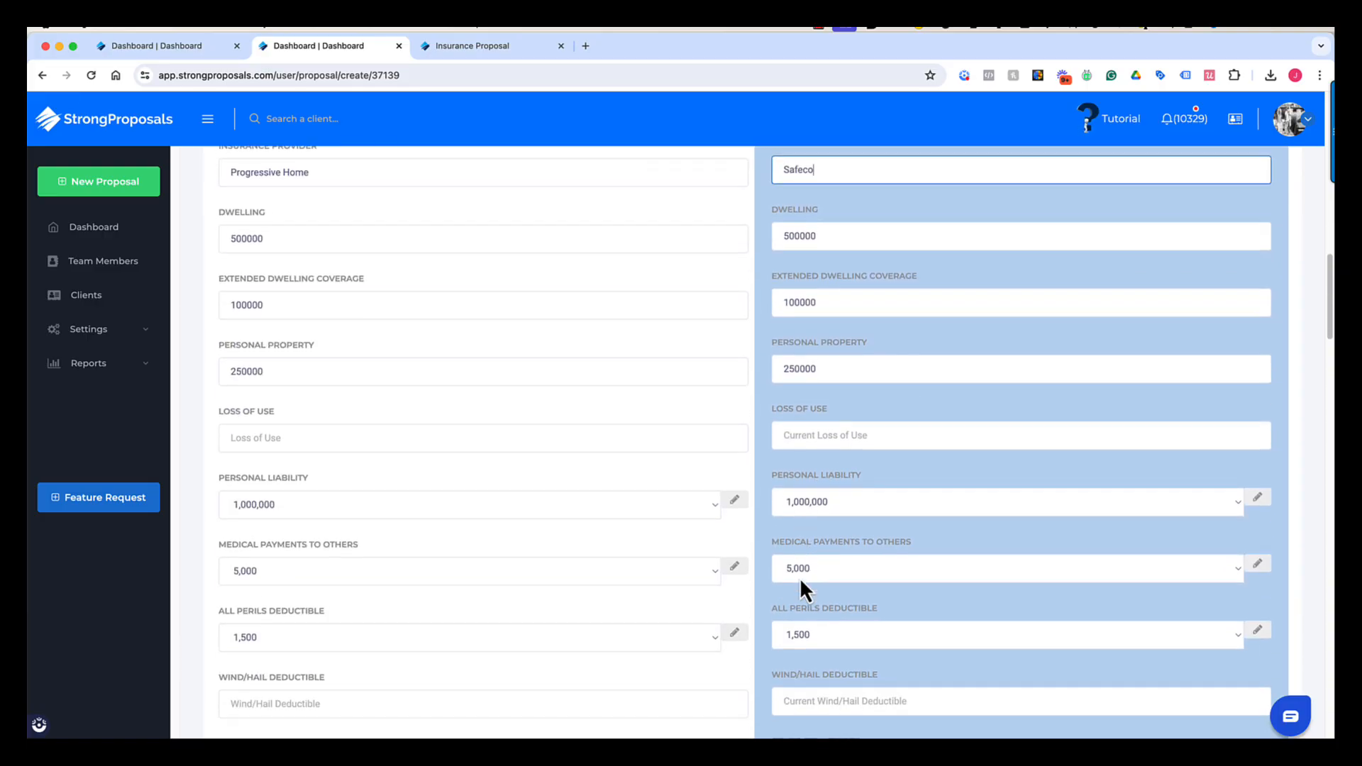
scroll(706, 602, down, 4)
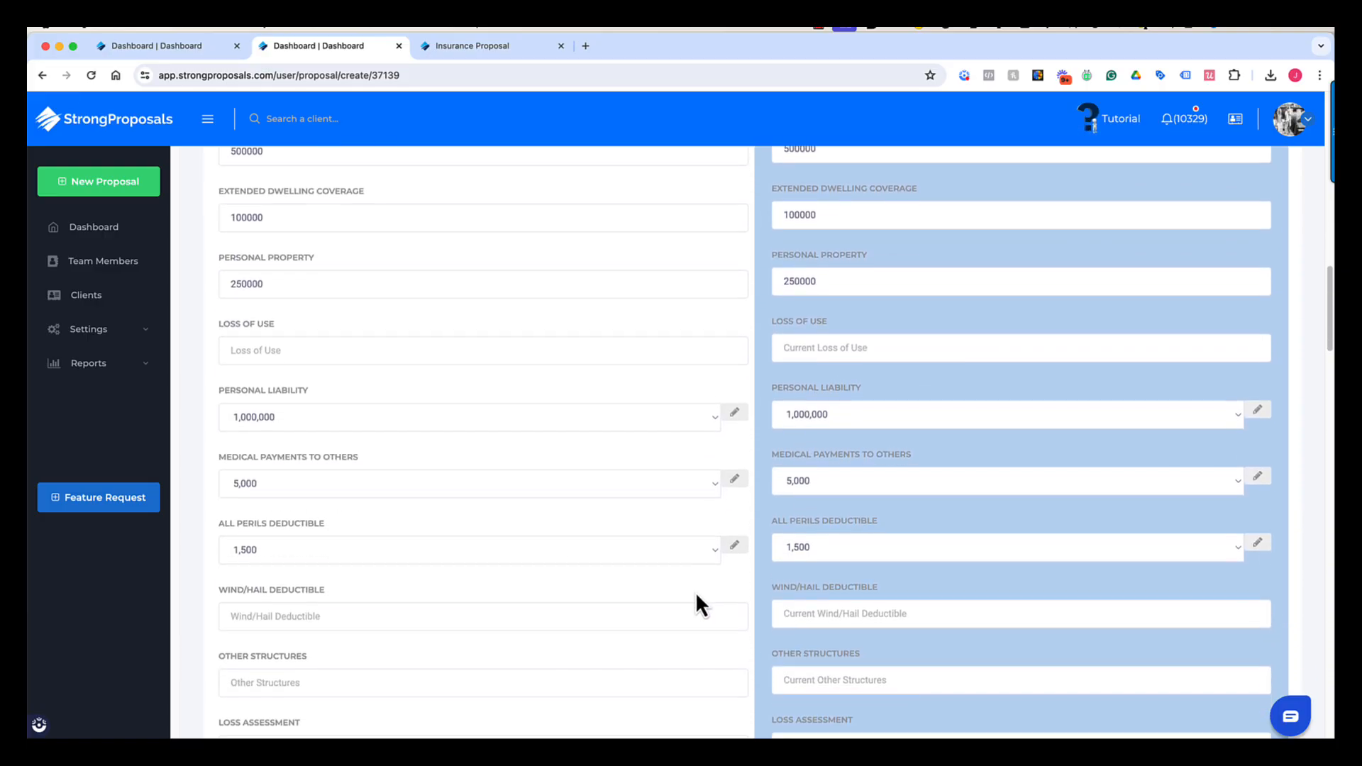
scroll(701, 605, down, 2)
scroll(693, 590, down, 4)
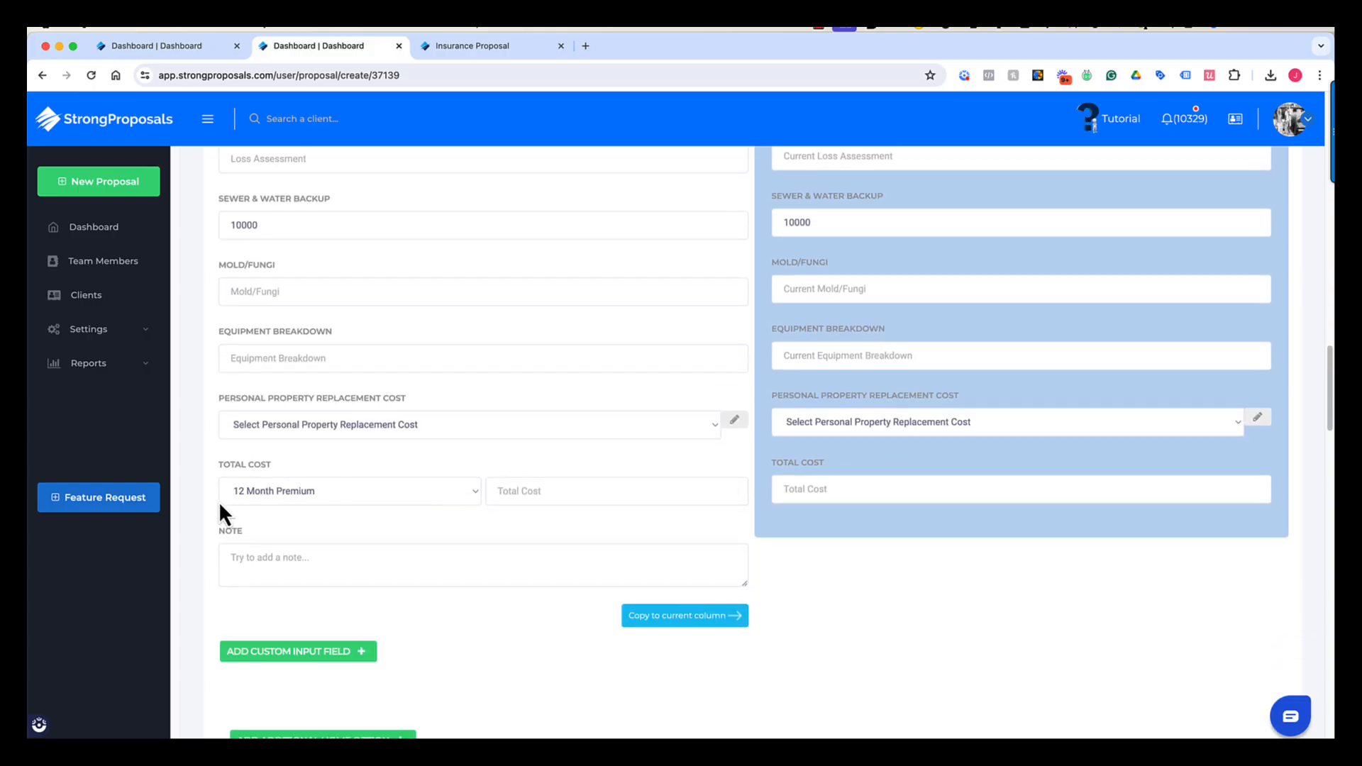
- Enter home 12 Month Premium totals of 1500 proposed and 2000 current, plus a pay-in-full $200 savings note
click(309, 492)
click(306, 493)
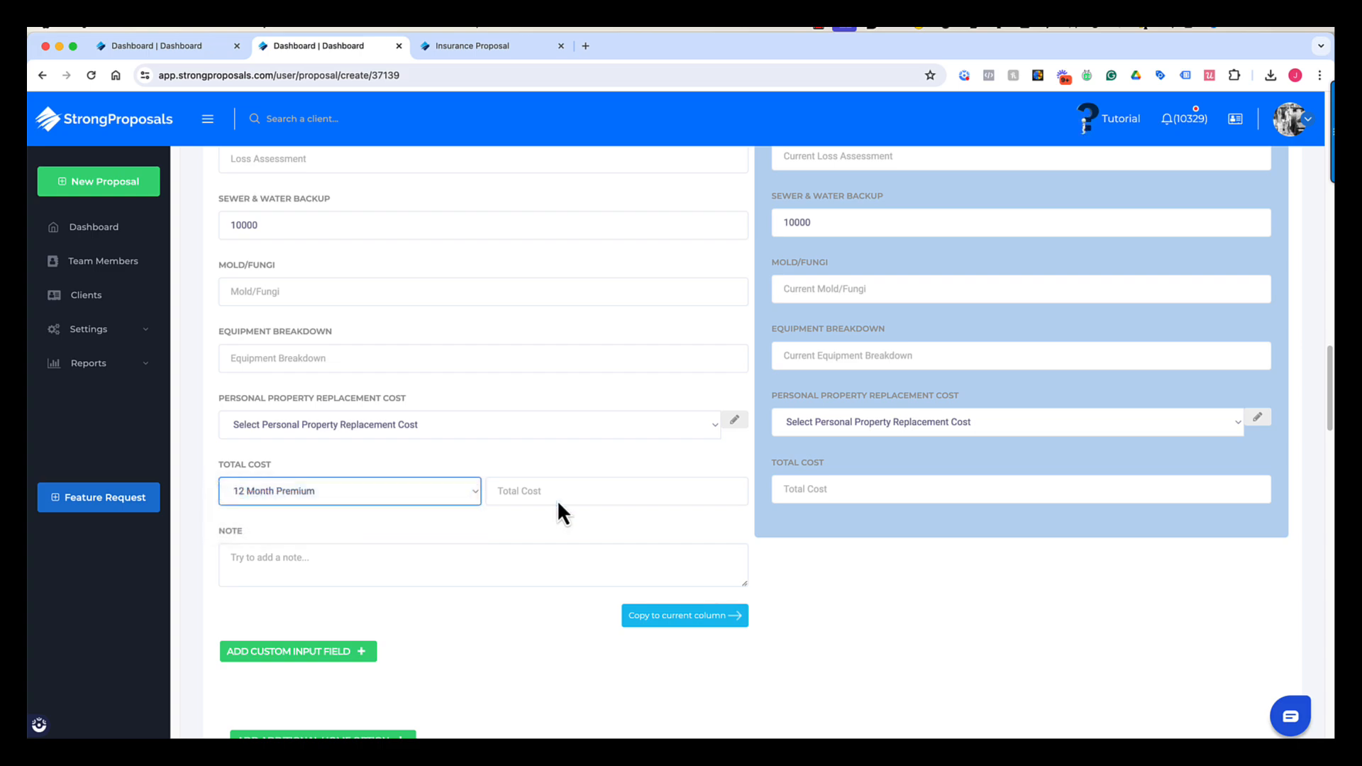
click(584, 494)
text(1500)
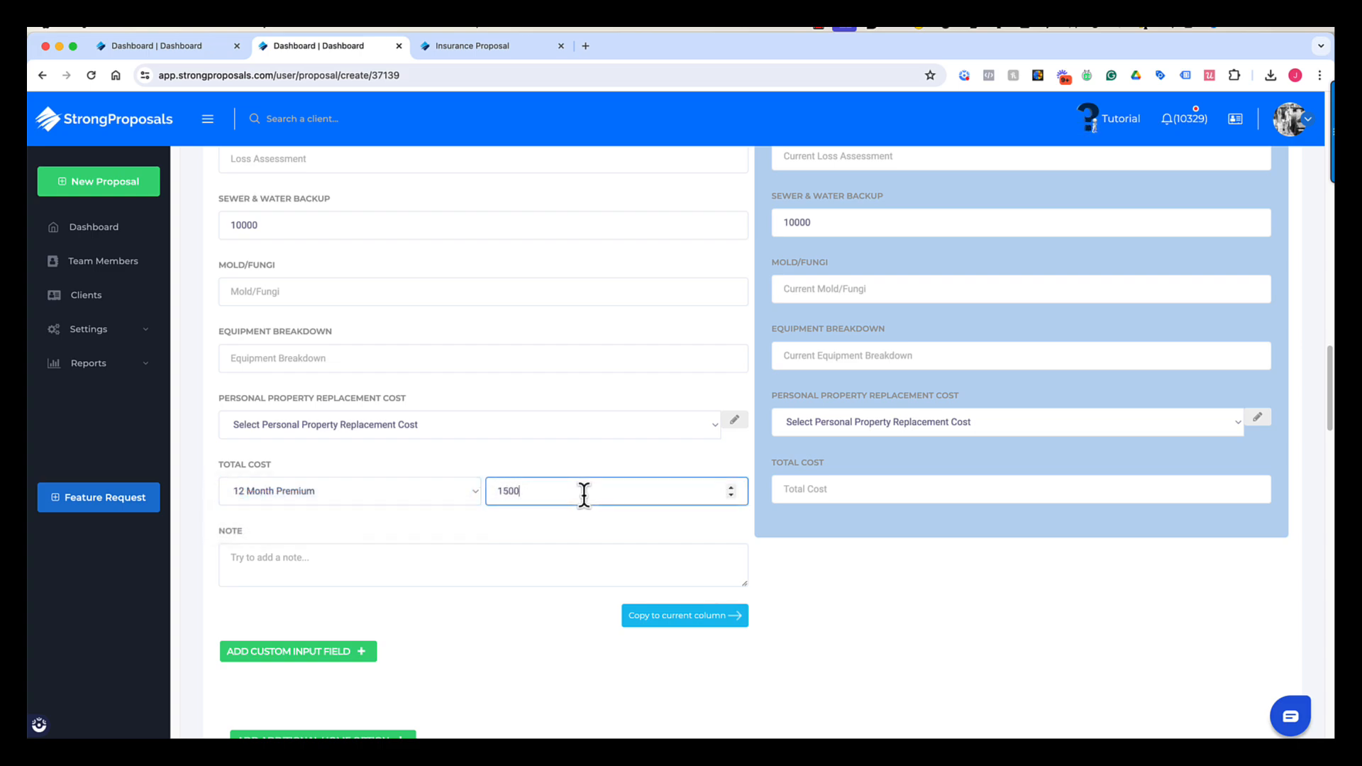
click(951, 484)
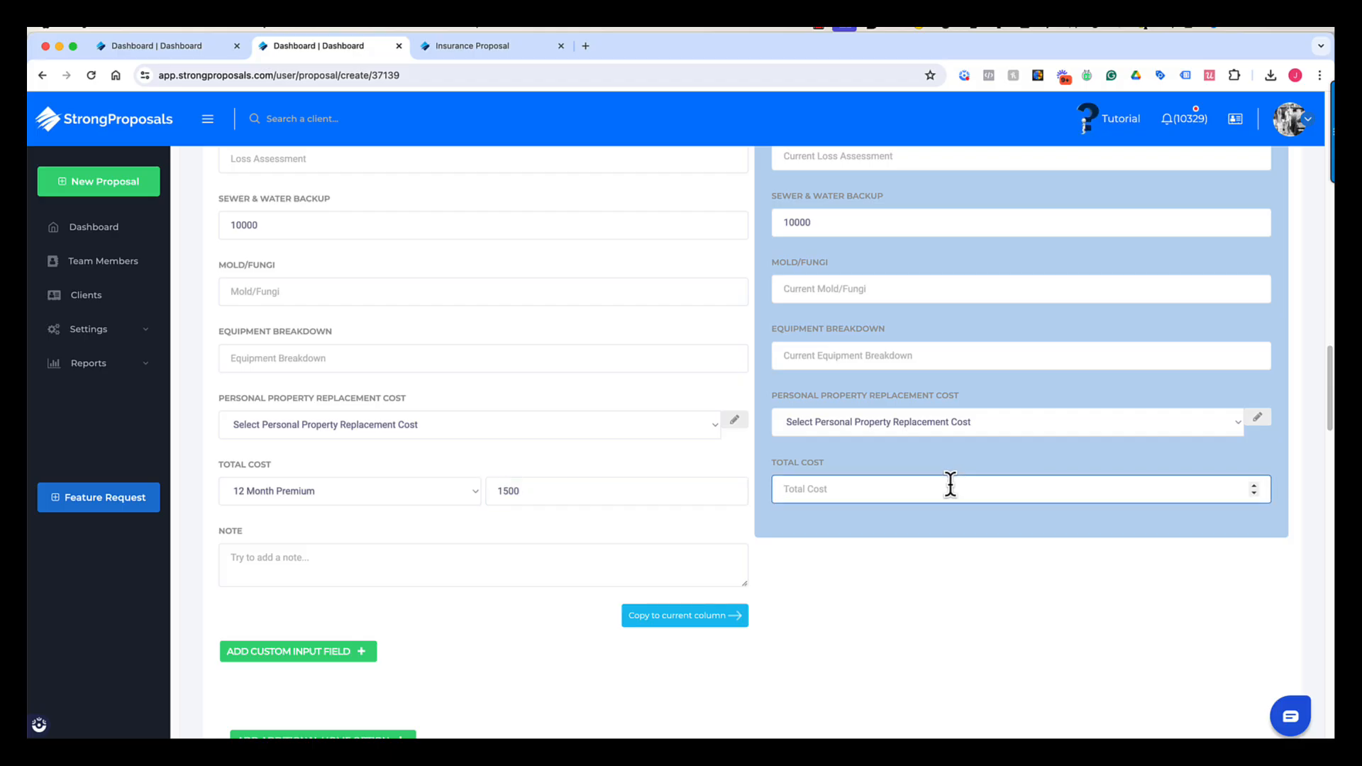
text(2000)
click(296, 569)
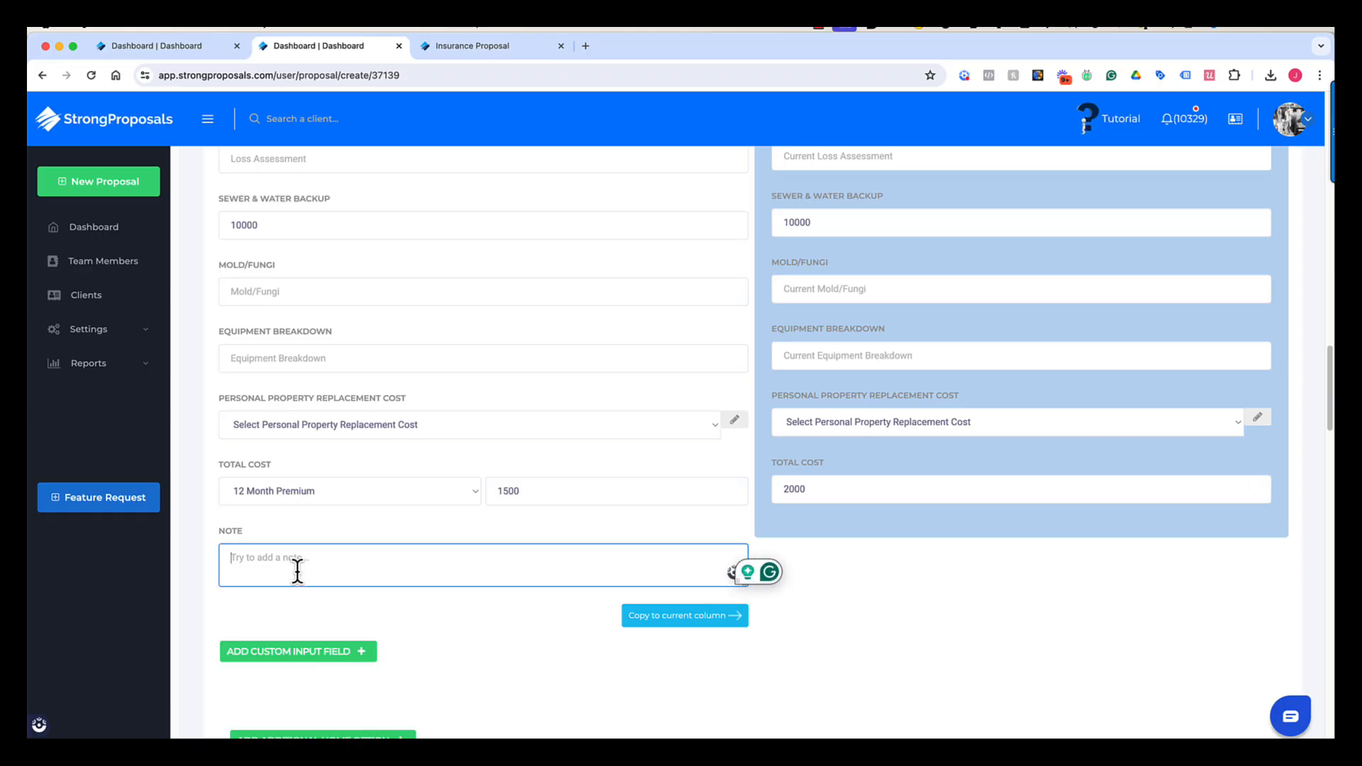
text(*)
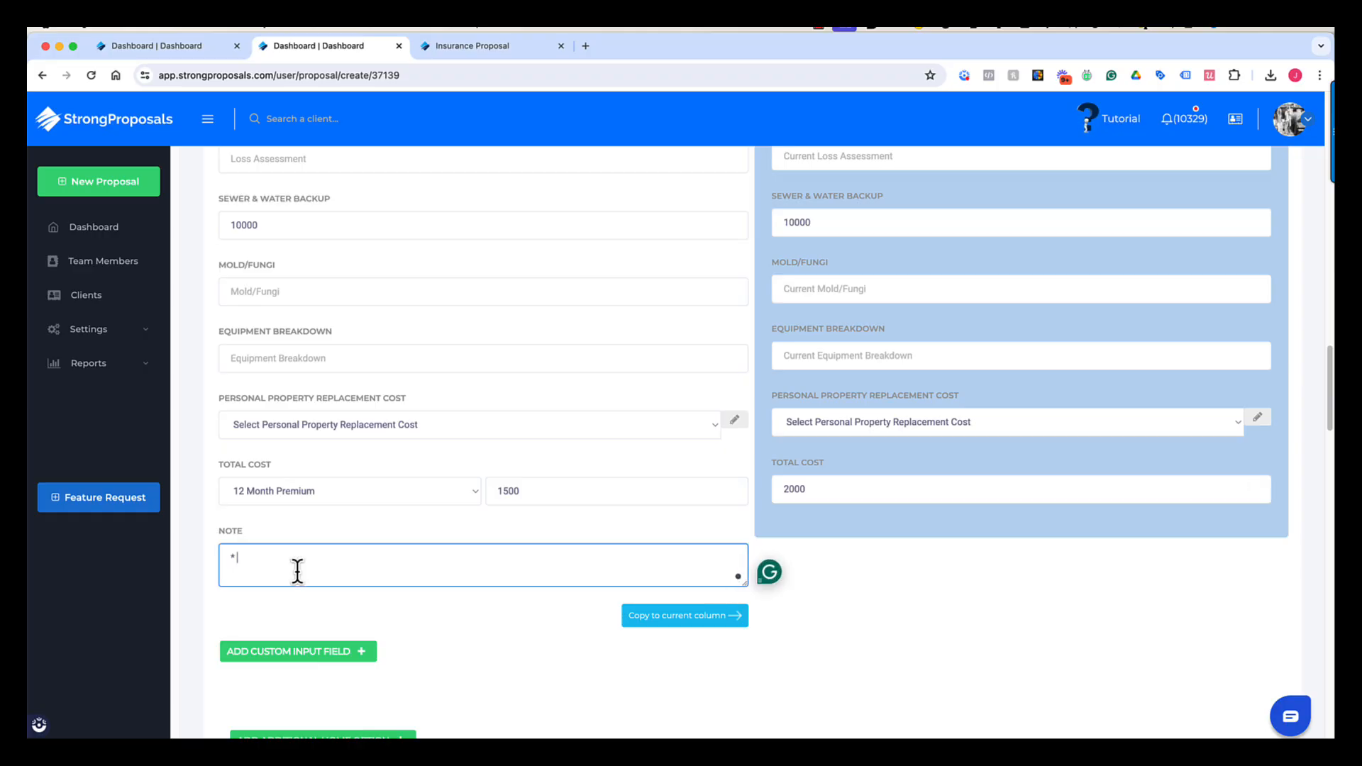
text( Save an extra $200 if you pay in full.)
- Fill in the proposed auto coverage with Progressive as the insurance provider
scroll(296, 577, down, 1)
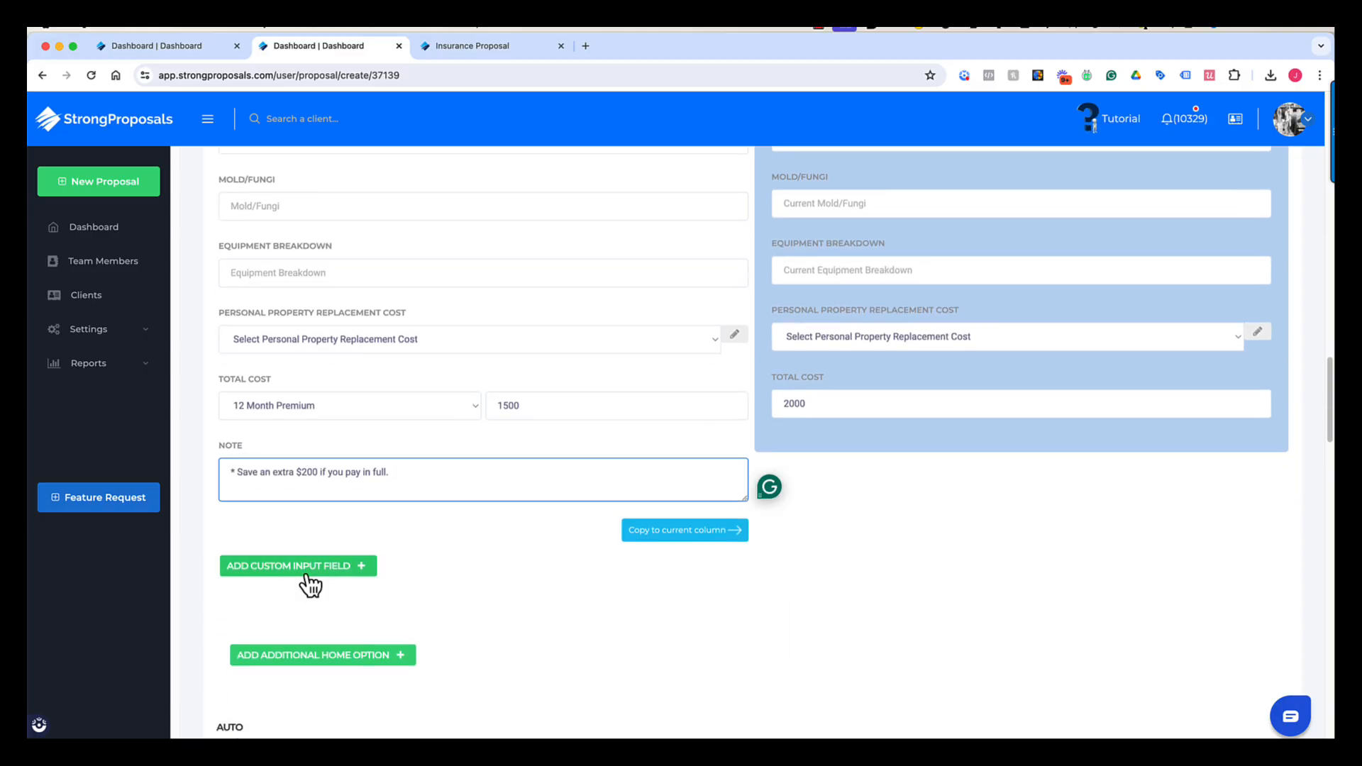
scroll(310, 581, up, 12)
scroll(717, 713, up, 4)
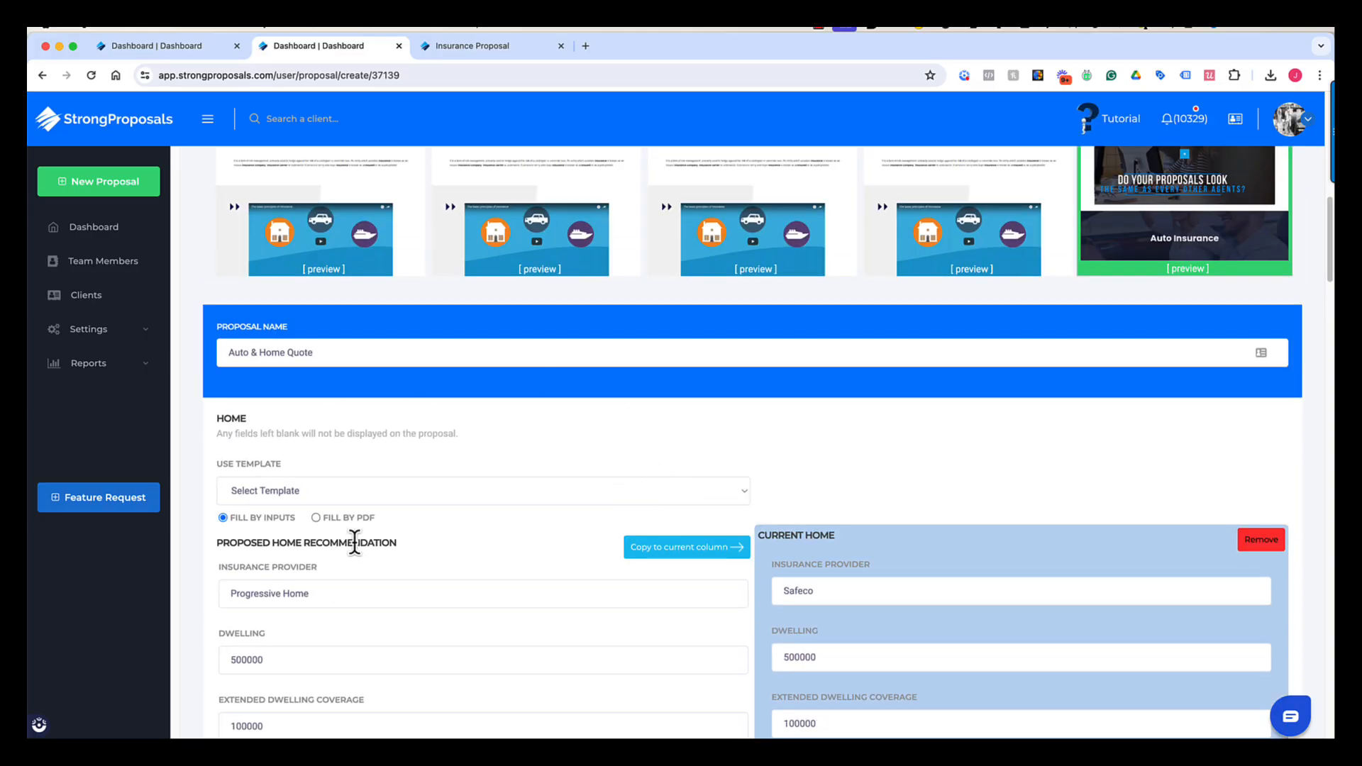
scroll(449, 571, down, 11)
scroll(453, 559, down, 8)
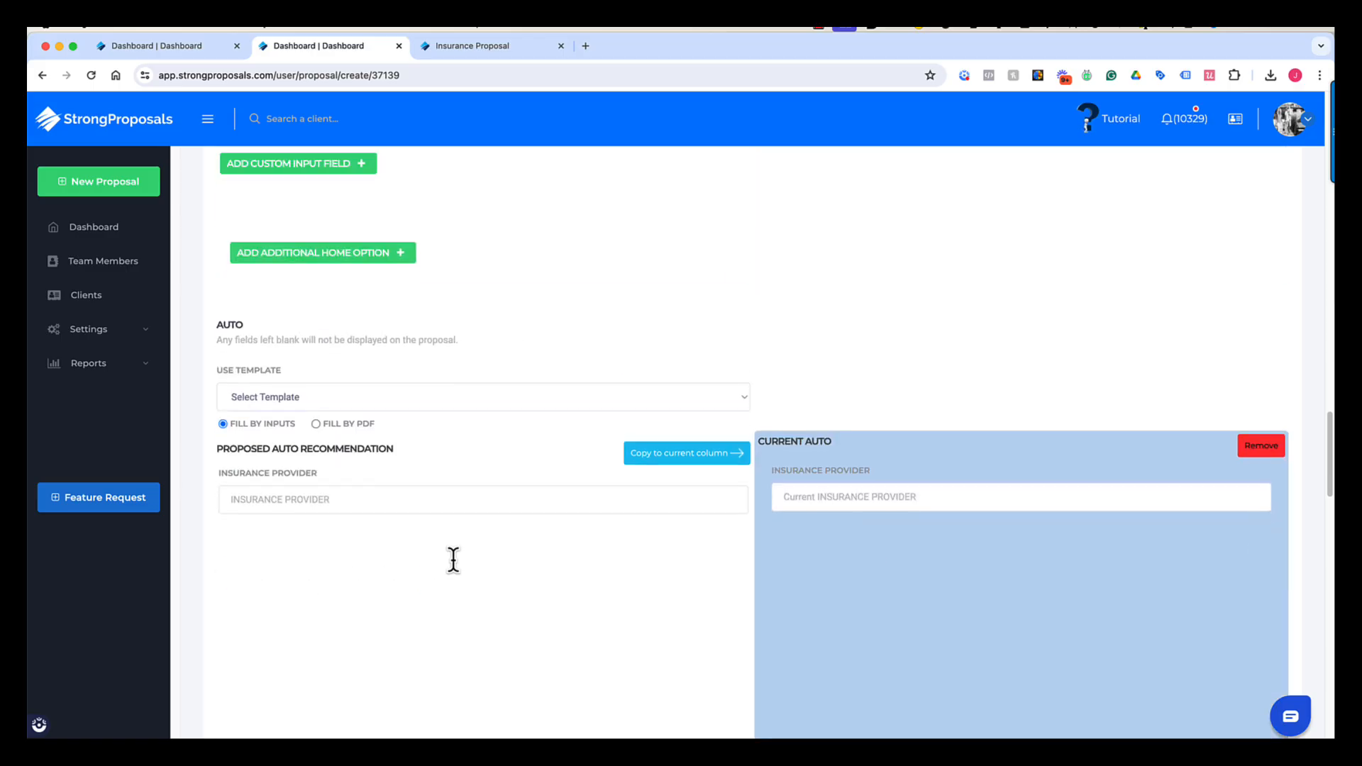
scroll(453, 560, down, 1)
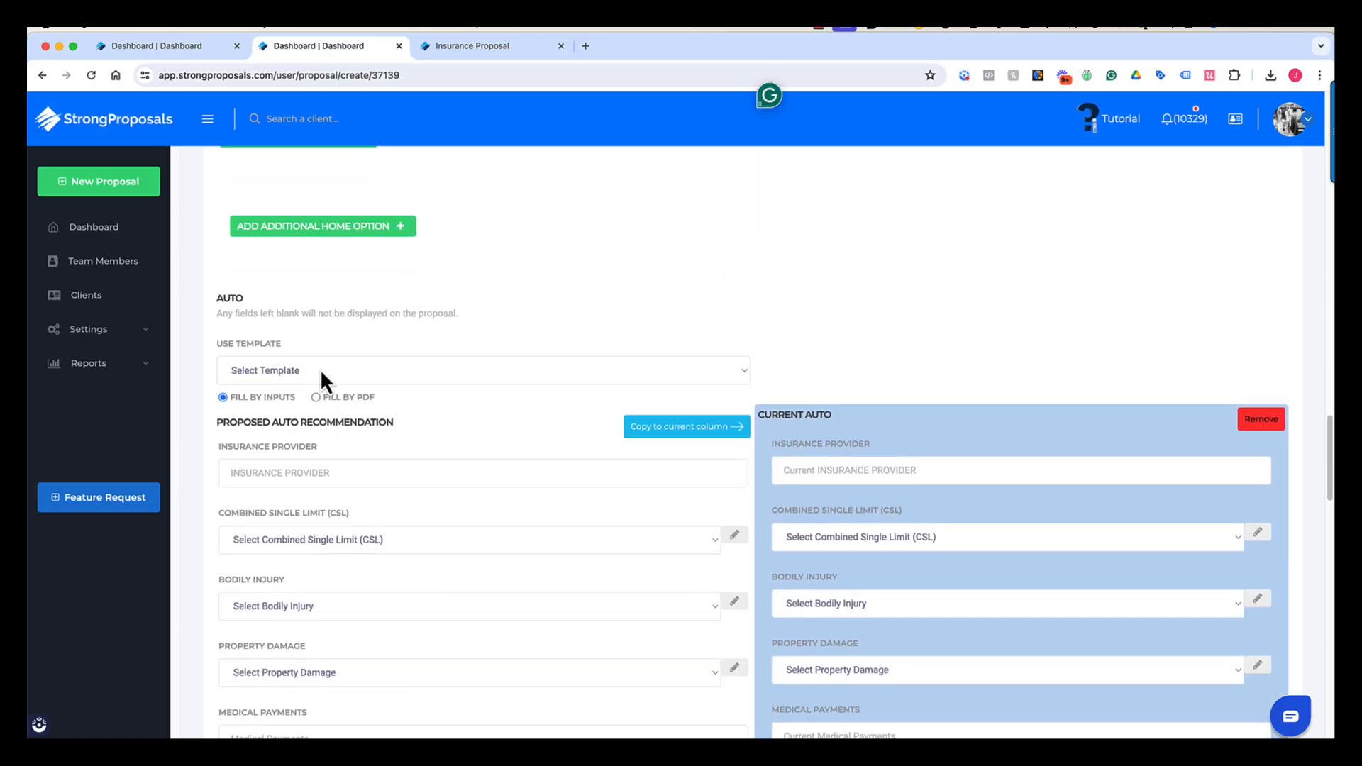
scroll(320, 369, down, 1)
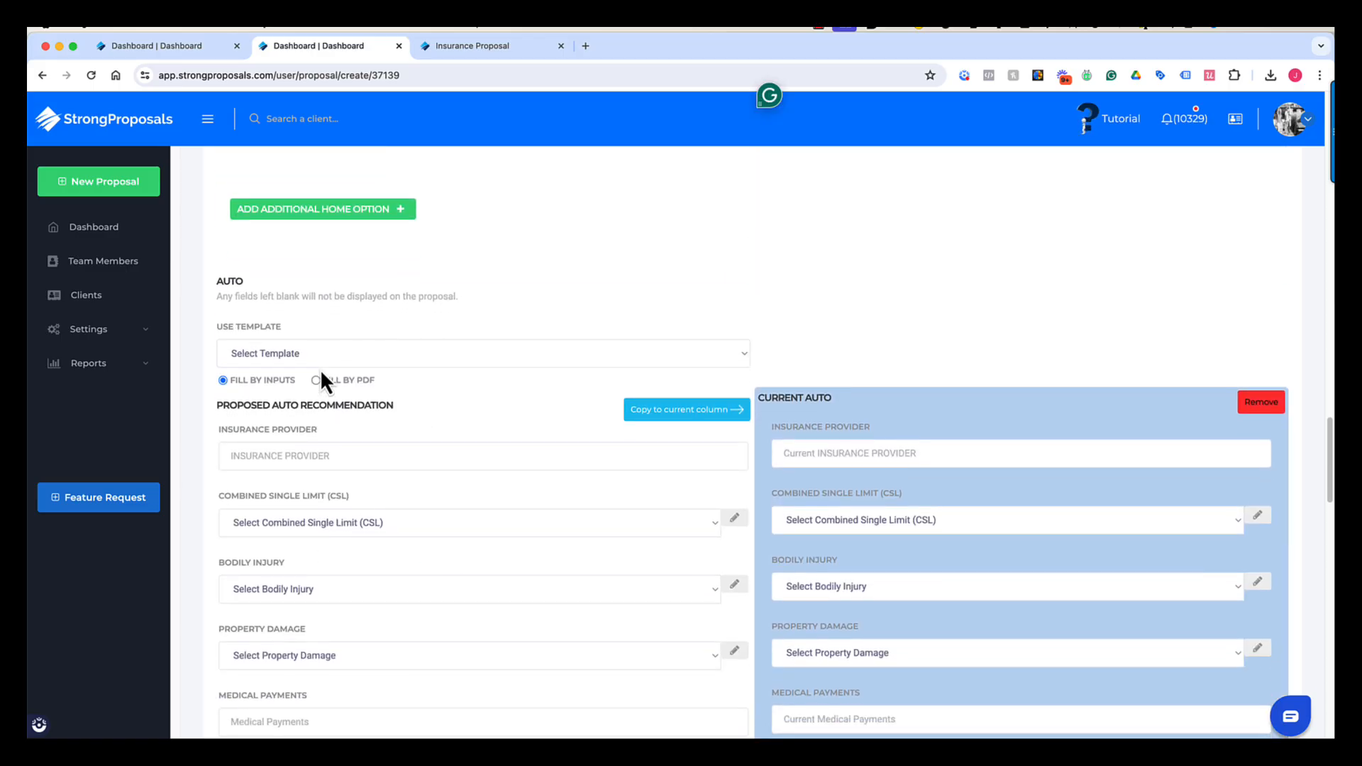
scroll(319, 371, down, 3)
click(323, 368)
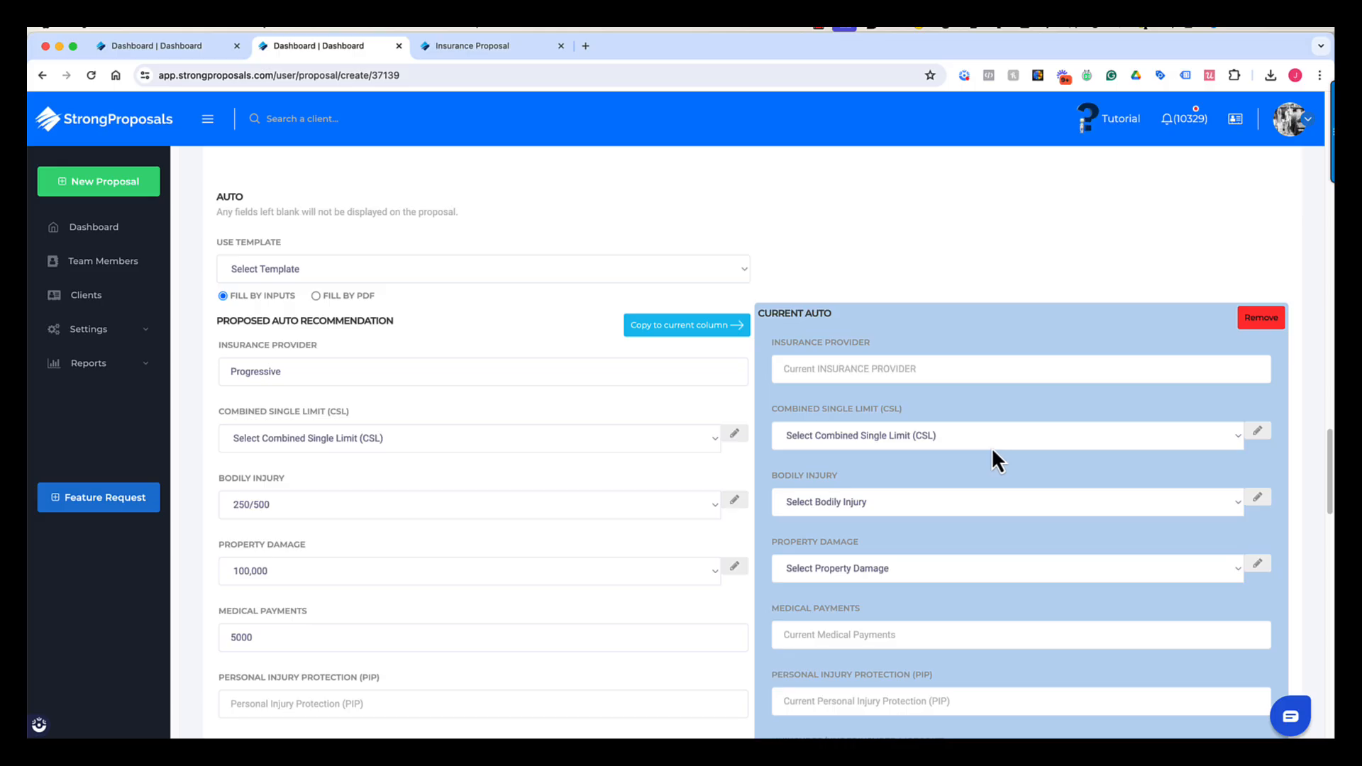
- Copy the proposed auto values into the Current Auto column and change its provider to Citizens
click(686, 326)
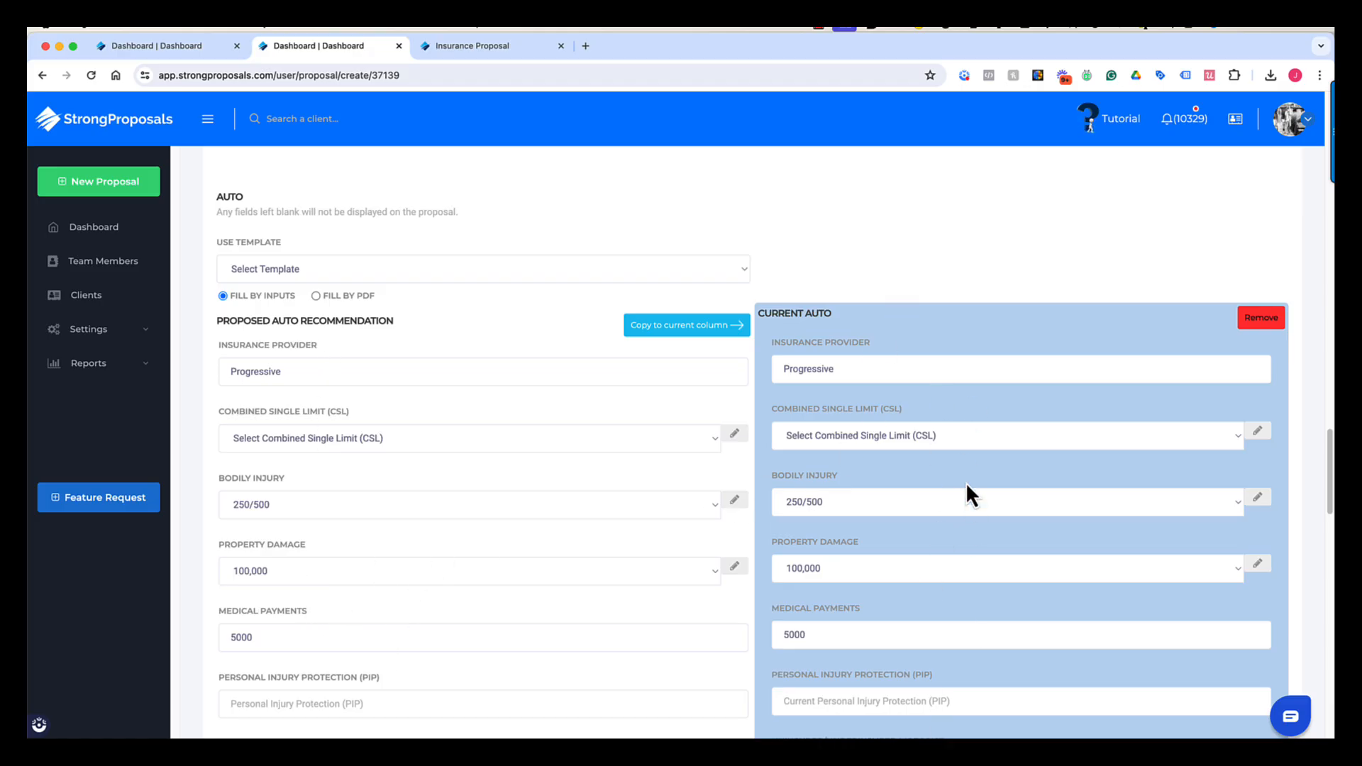
click(839, 369)
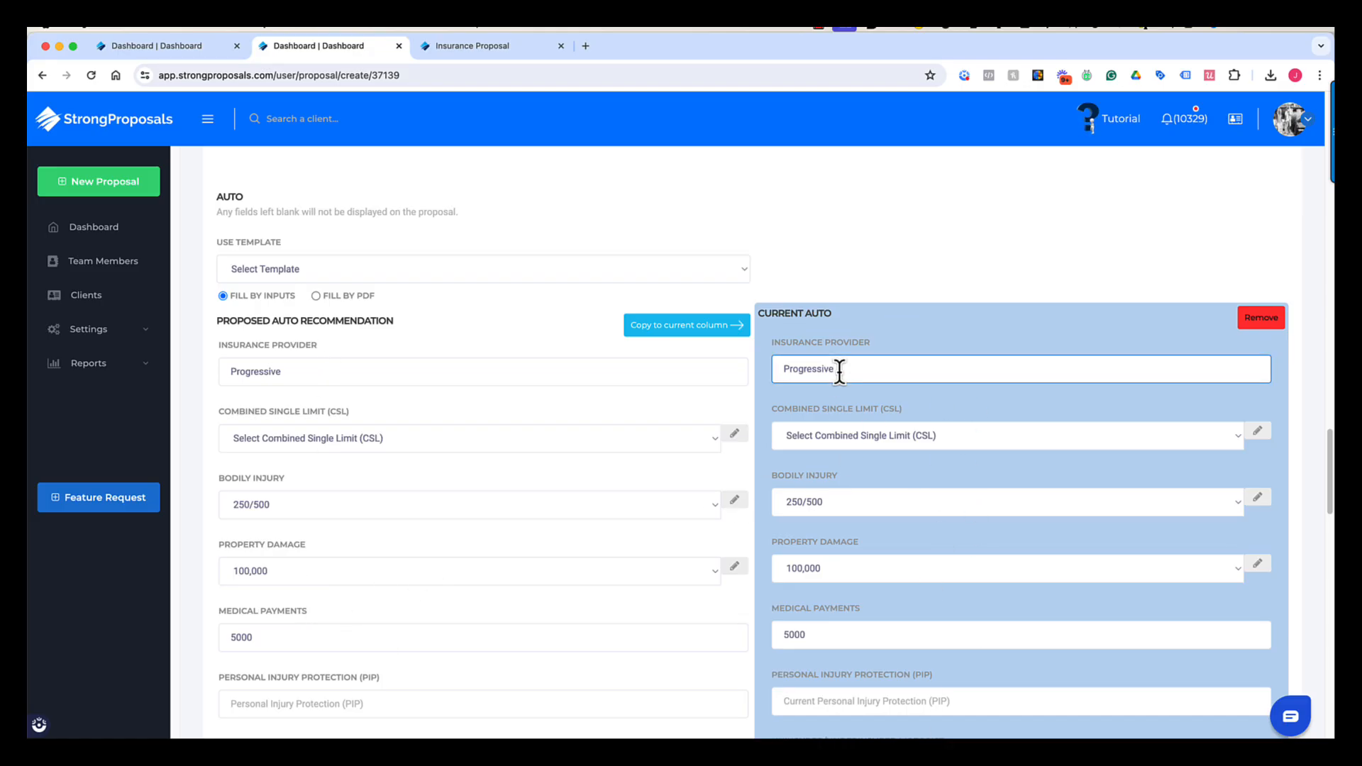
key(BackSpace)
key(BackSpace)
key(BackSpace)
key(BackSpace)
key(BackSpace)
key(BackSpace)
key(BackSpace)
key(BackSpace)
key(BackSpace)
key(BackSpace)
key(BackSpace)
text(Citizens)
scroll(636, 474, down, 8)
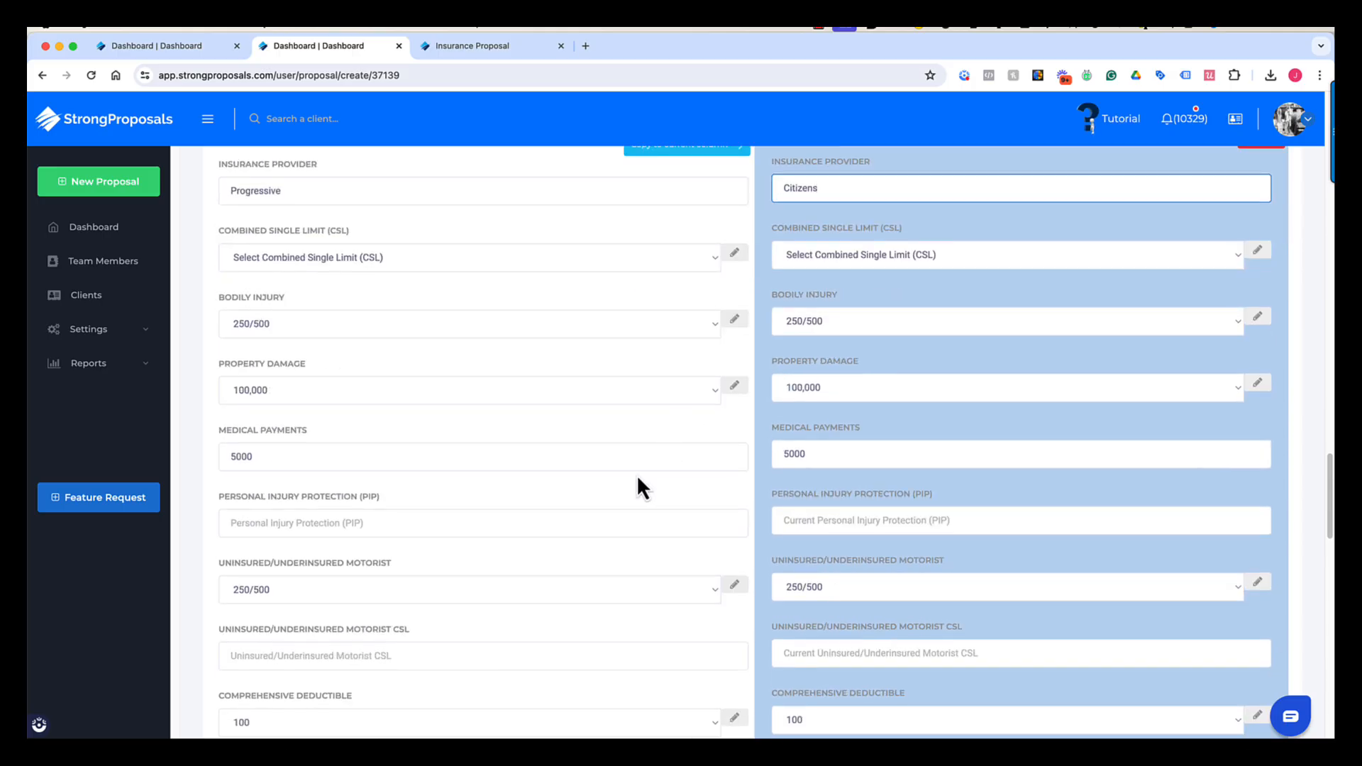
- Set auto 12 Month Premium totals to 1000 and 1250 with note '* Pay in full to save an extra $125/year.'
scroll(632, 476, down, 4)
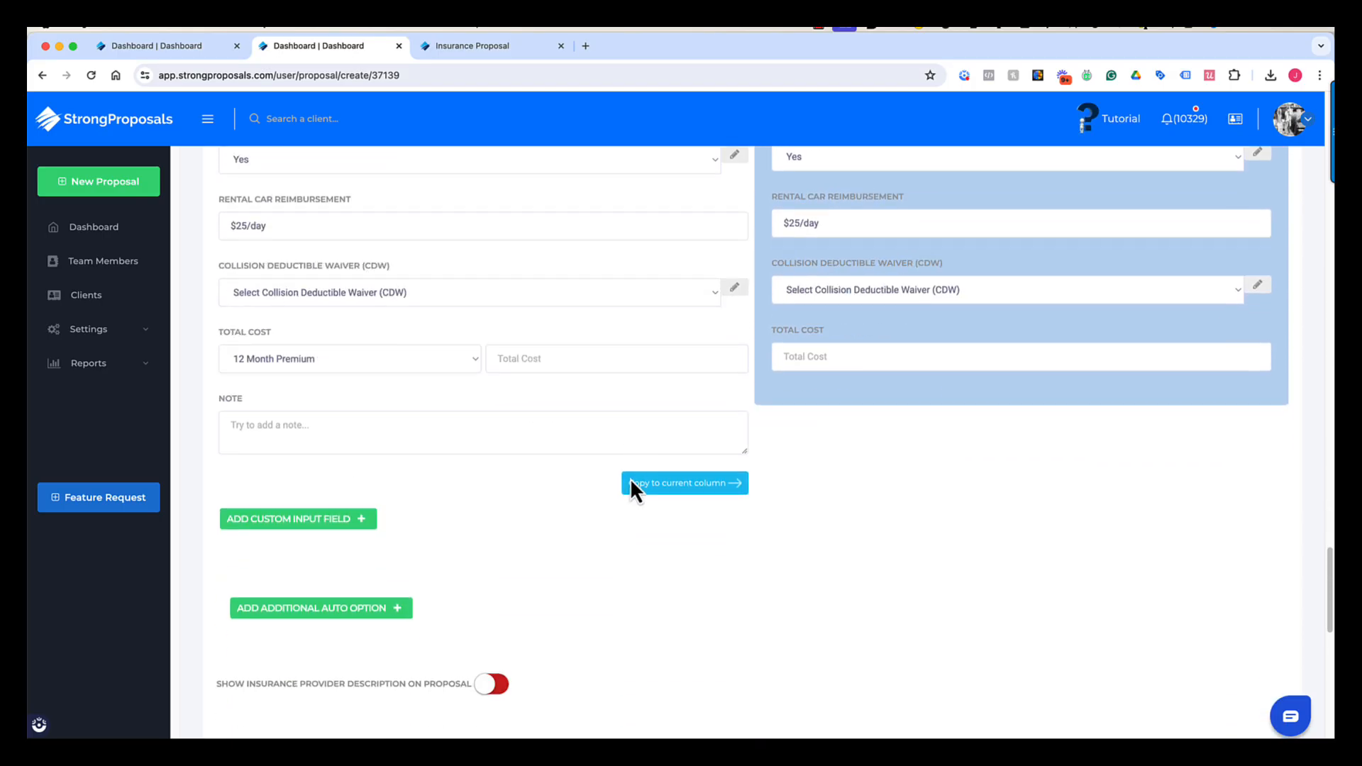
click(457, 368)
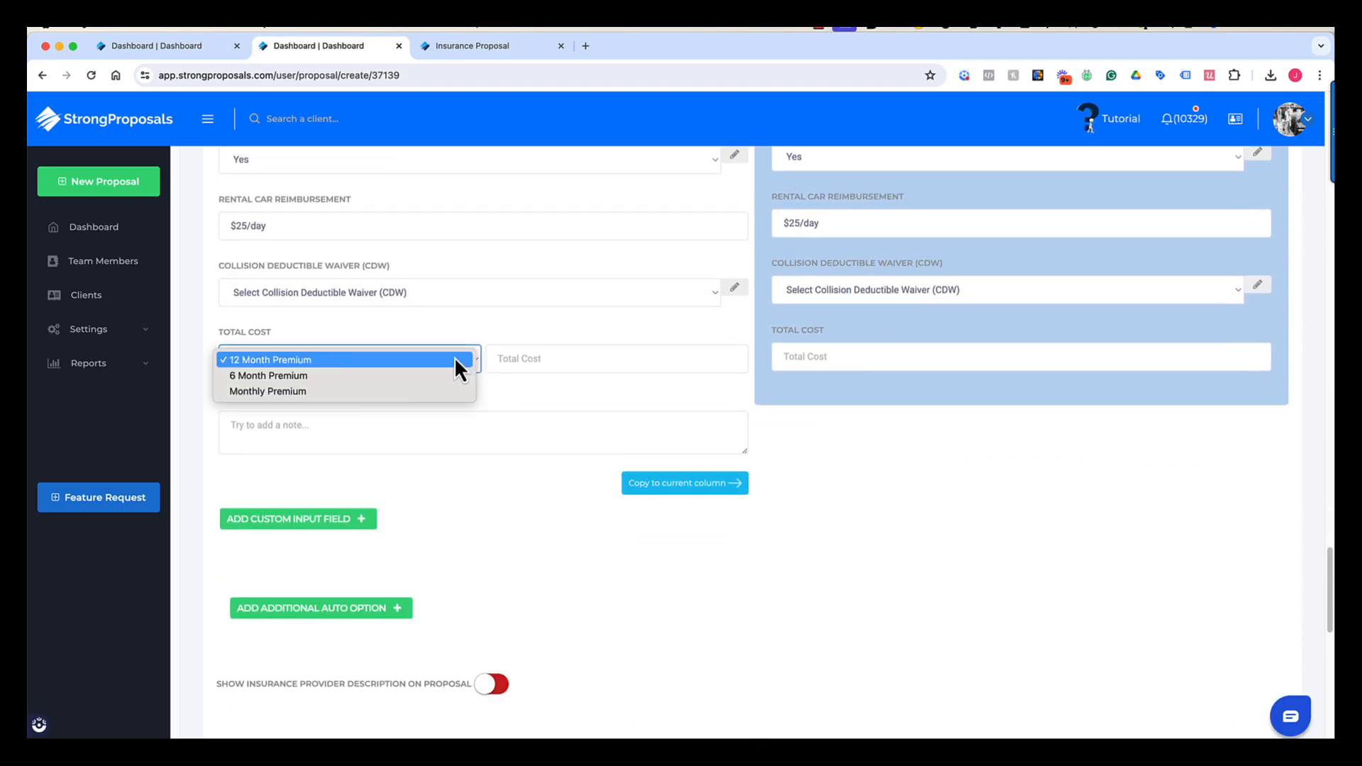
click(454, 359)
click(558, 355)
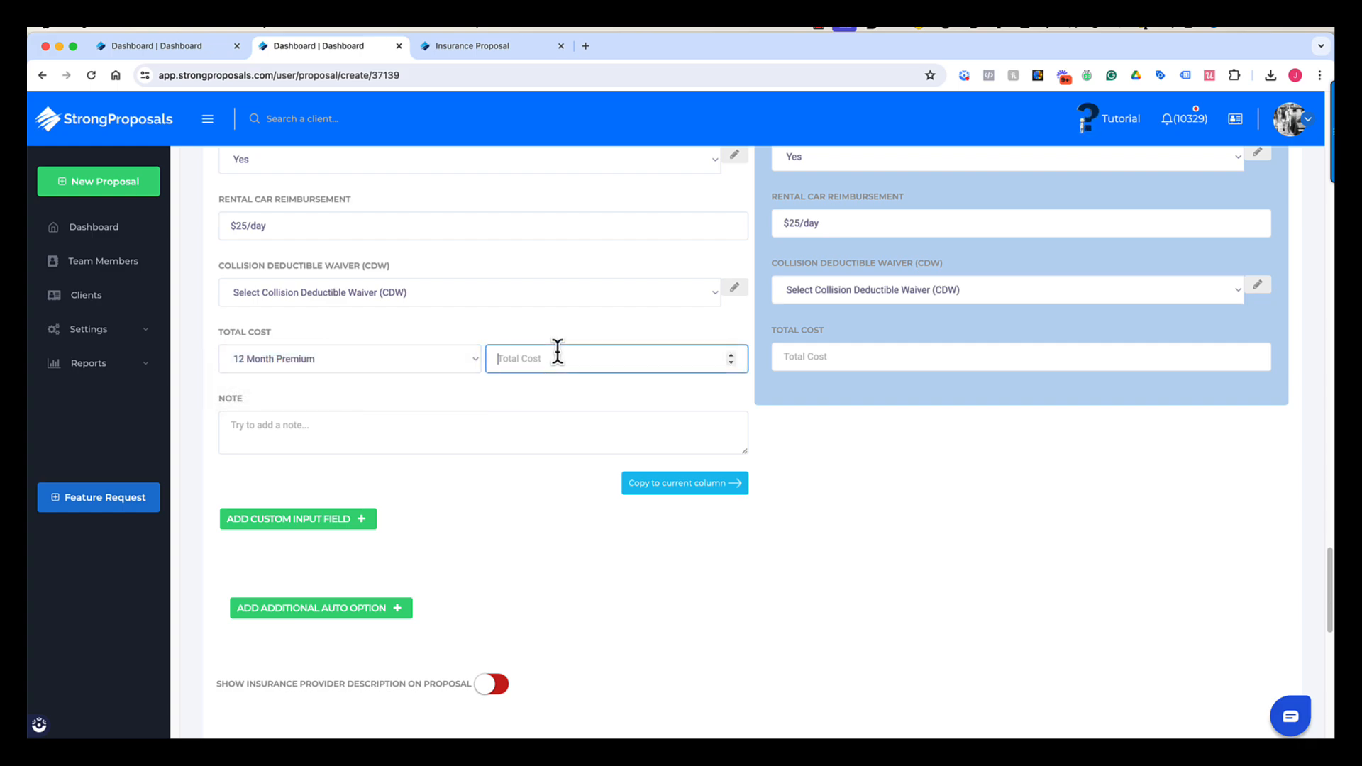
text(1000)
click(825, 355)
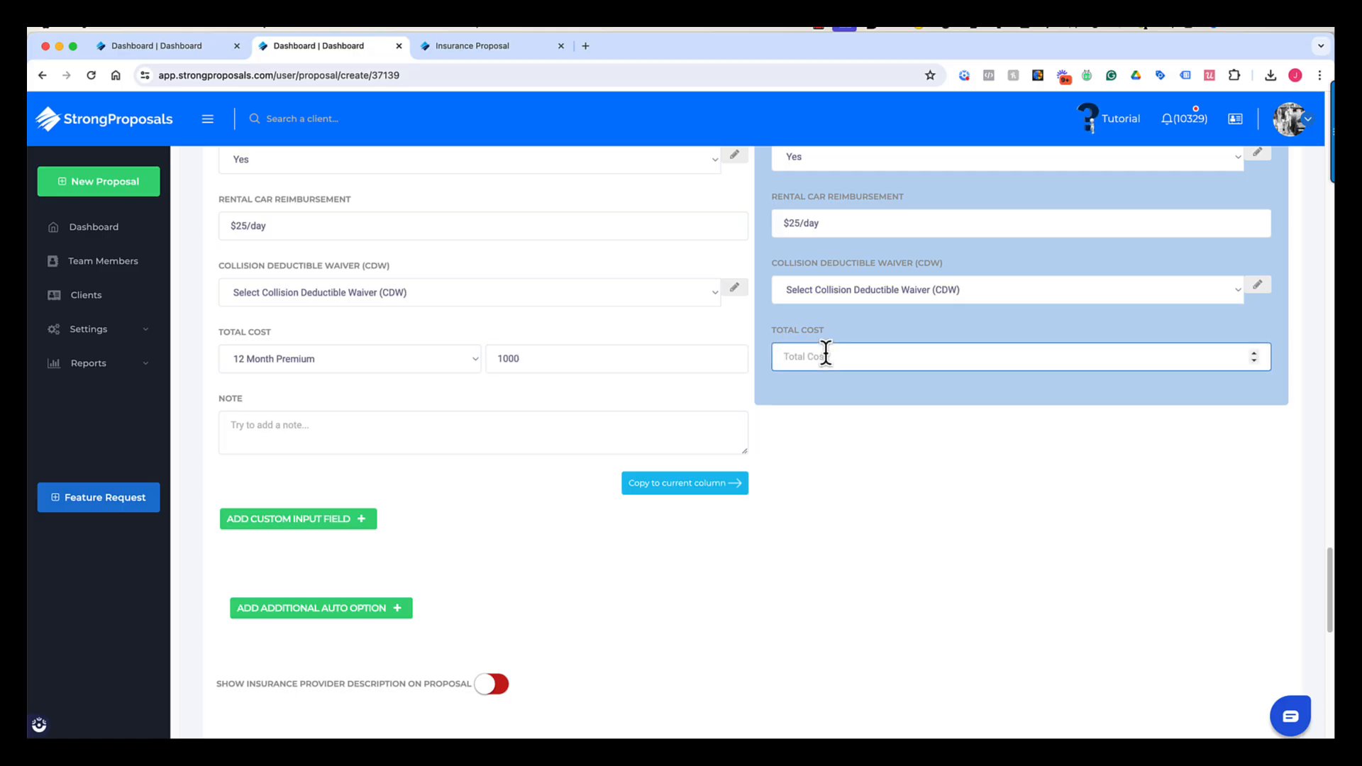
text(1250)
click(539, 431)
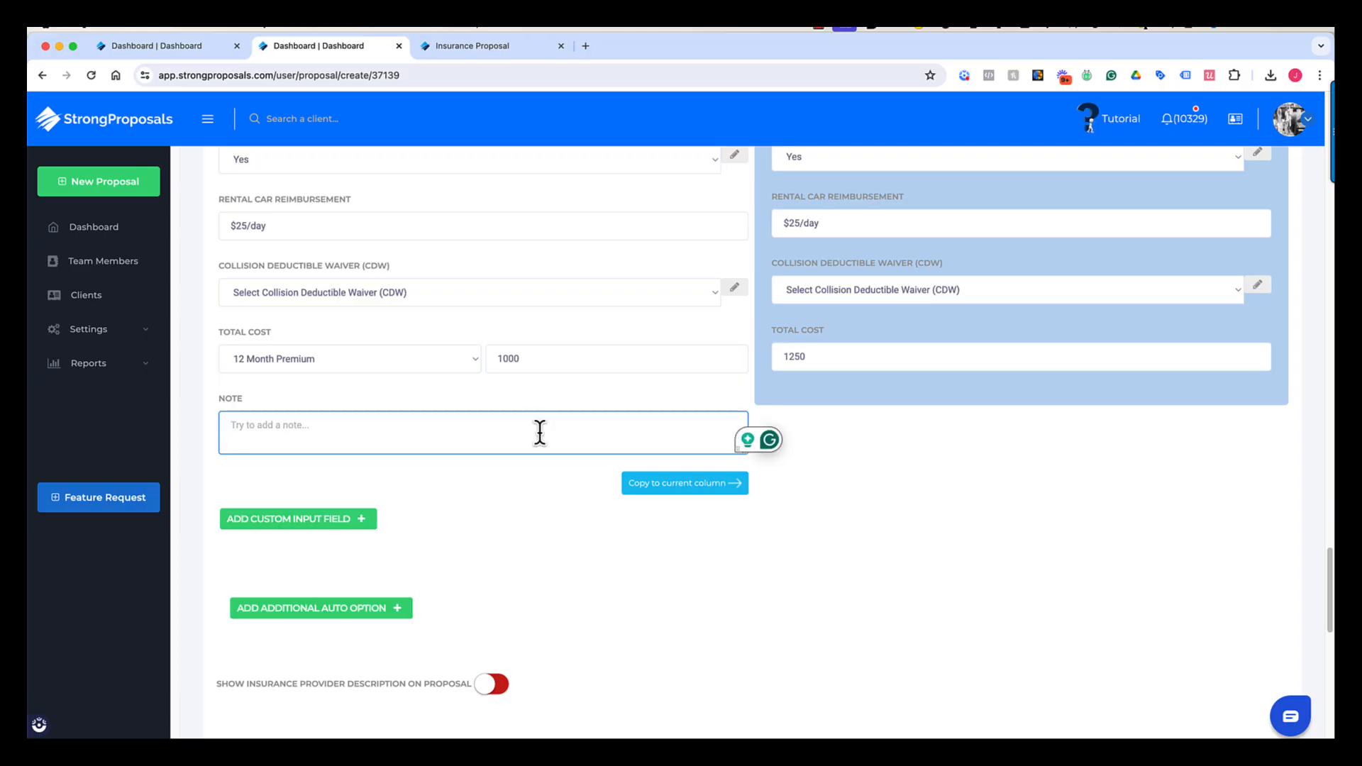
text(* Pay in f)
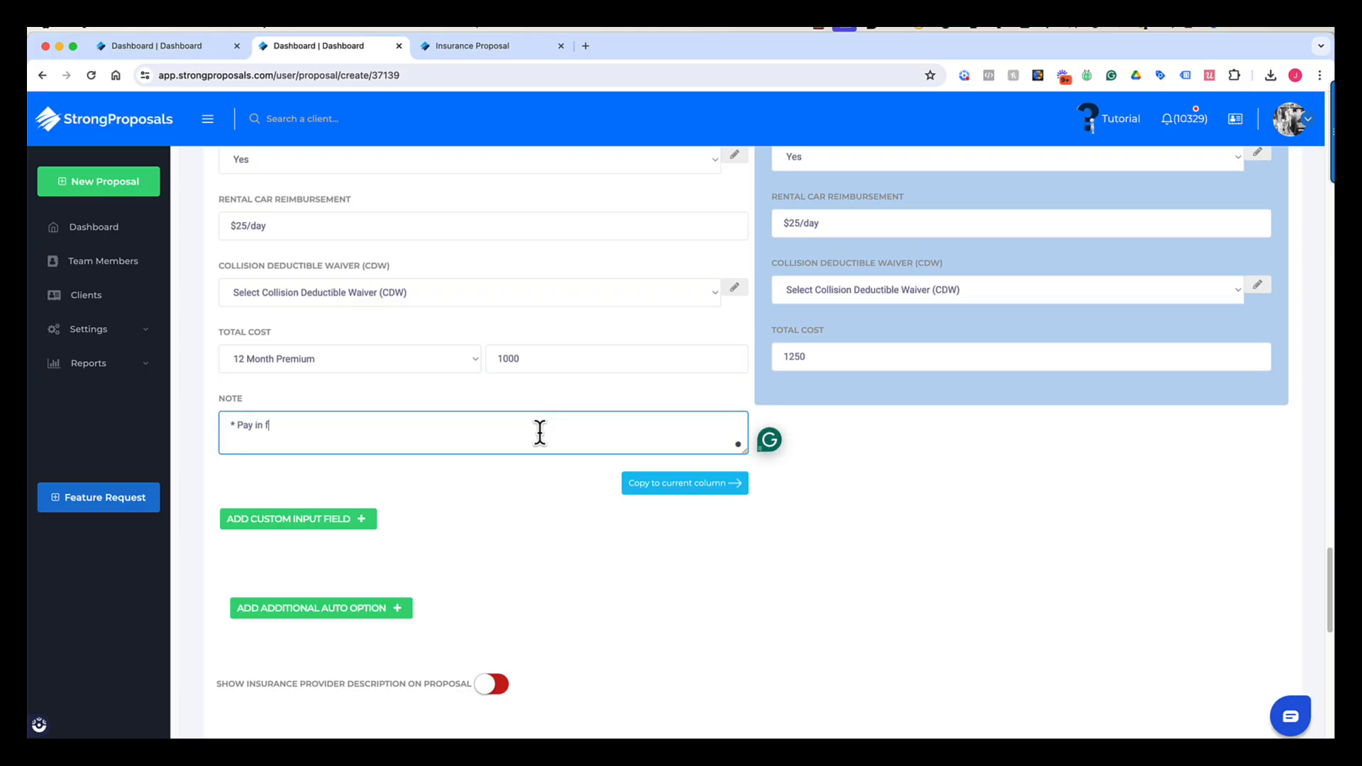
text(ull to save an extra $125/year.)
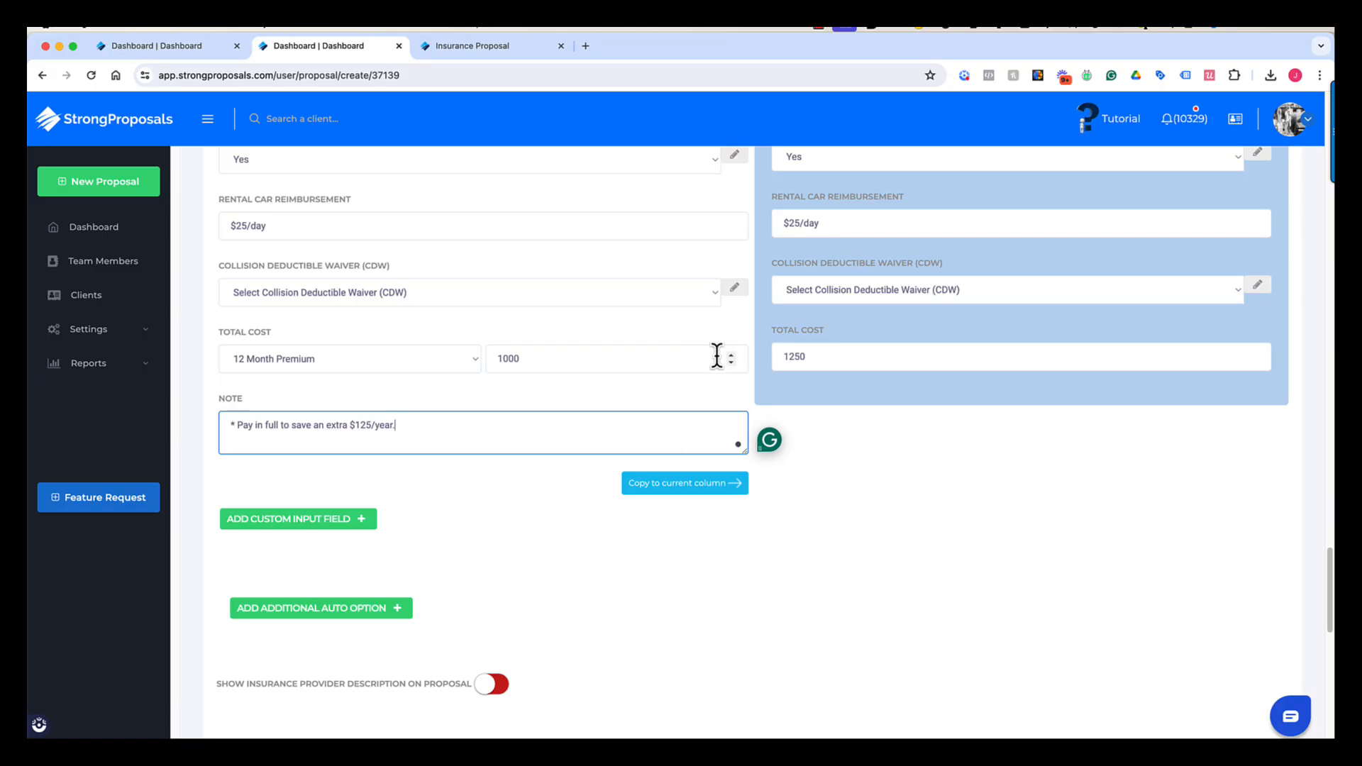
scroll(699, 407, down, 2)
scroll(697, 407, down, 5)
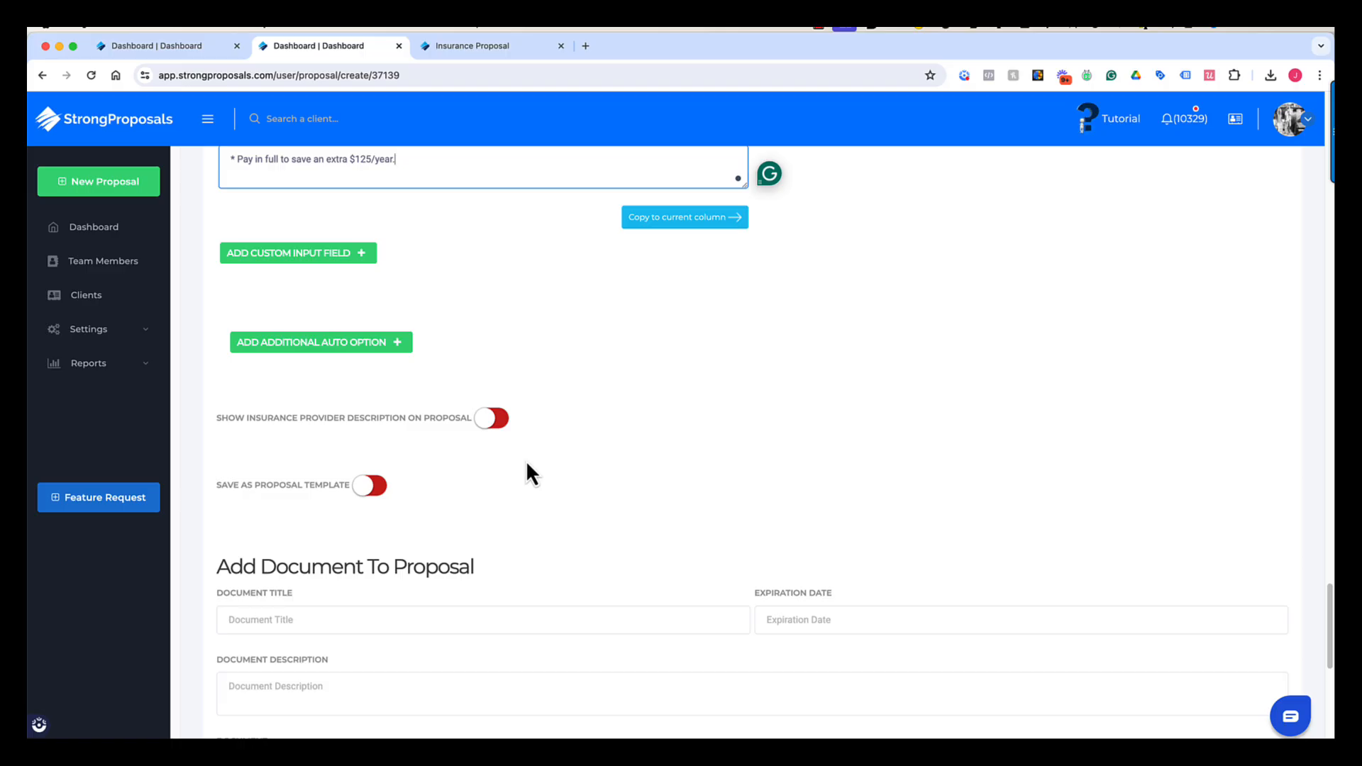
- Show an insurance provider description on the proposal, choosing Progressive
click(491, 420)
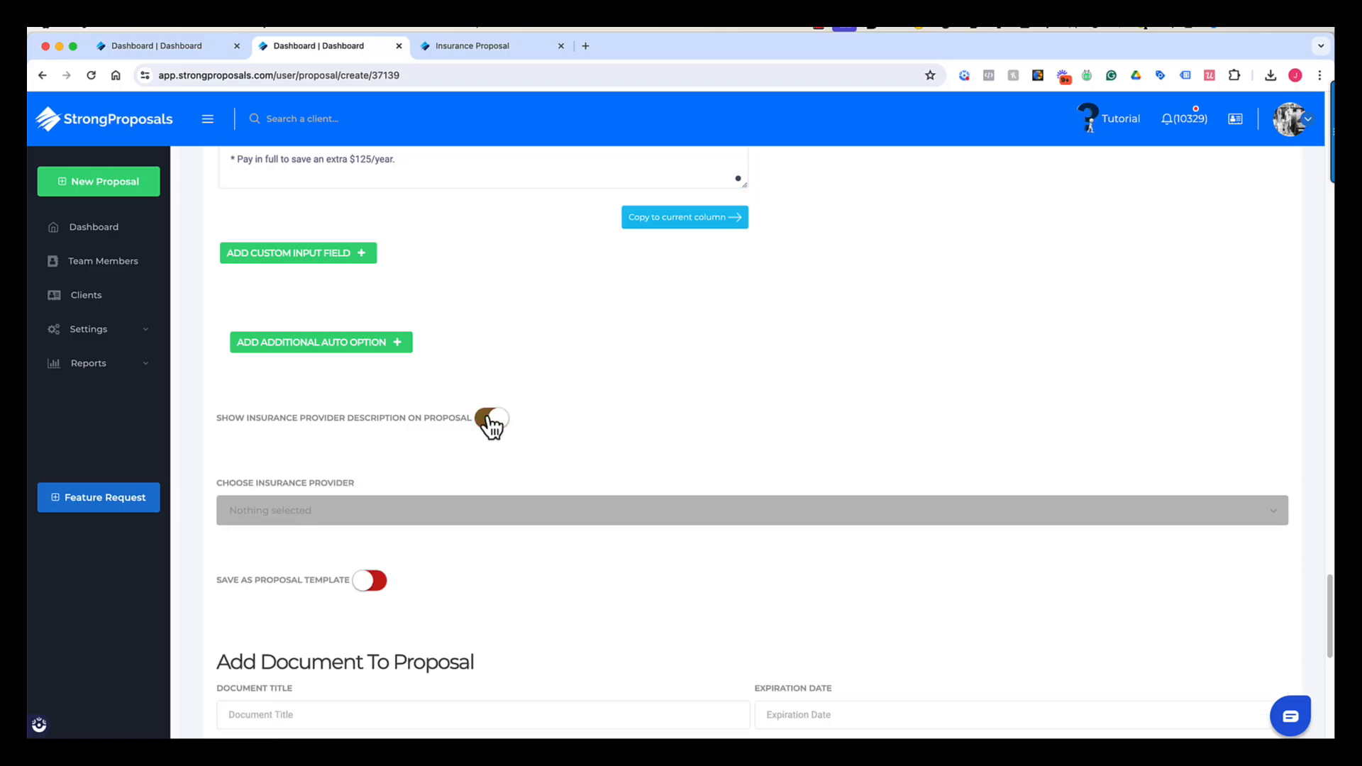
click(333, 515)
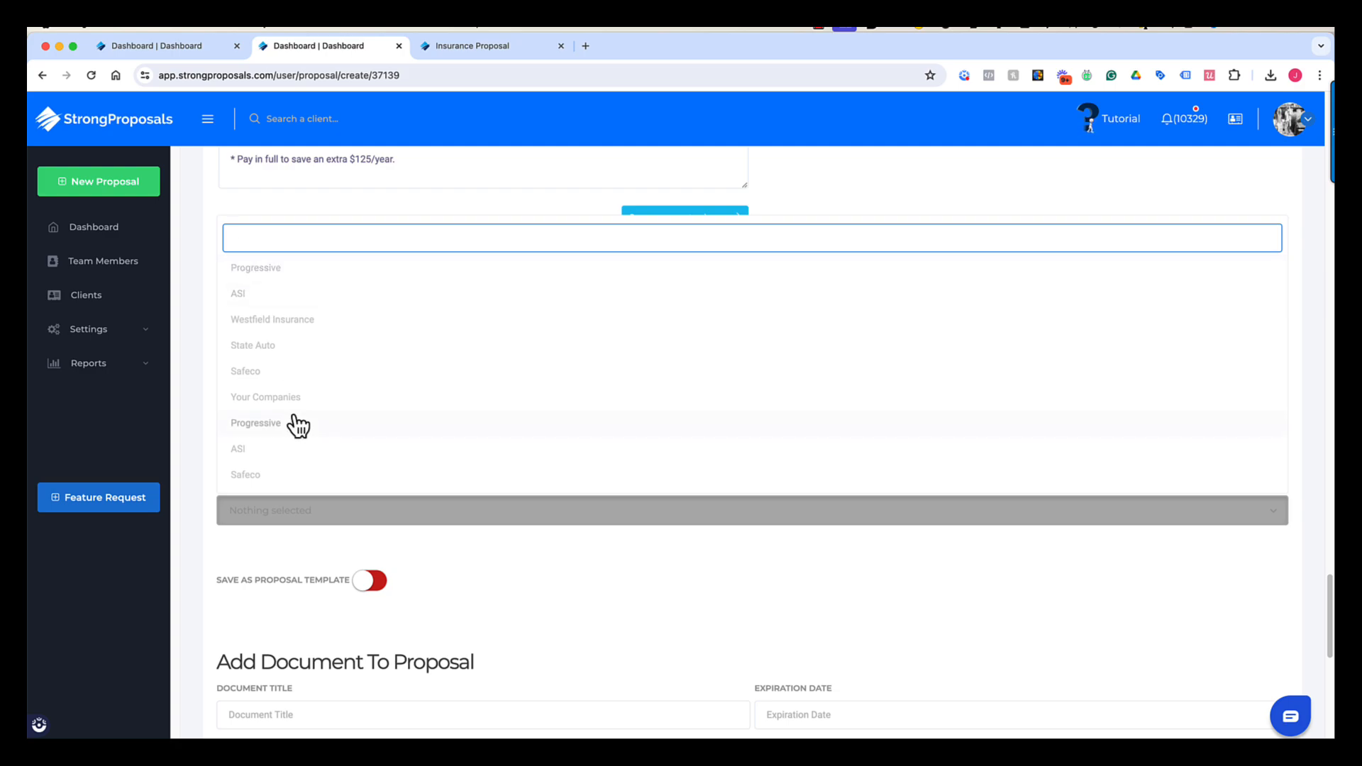
scroll(294, 424, down, 1)
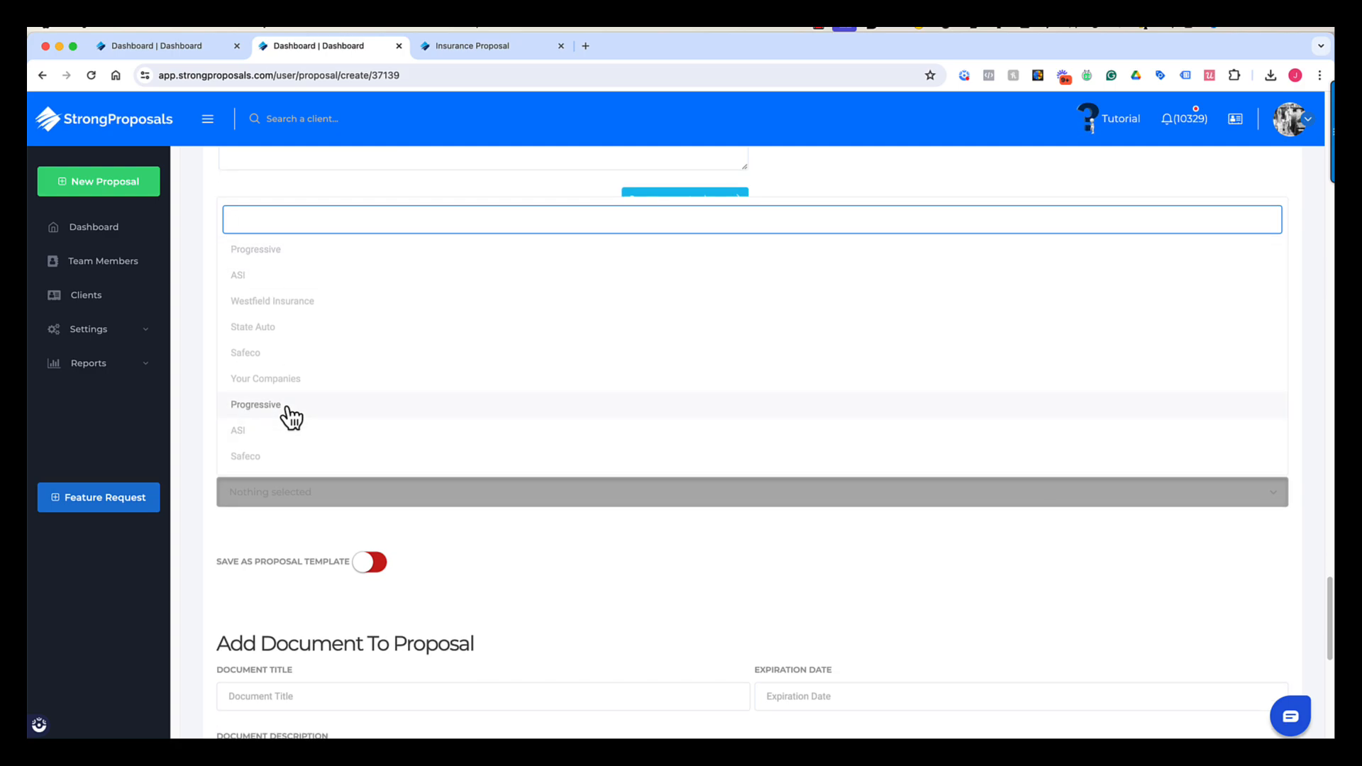
click(289, 415)
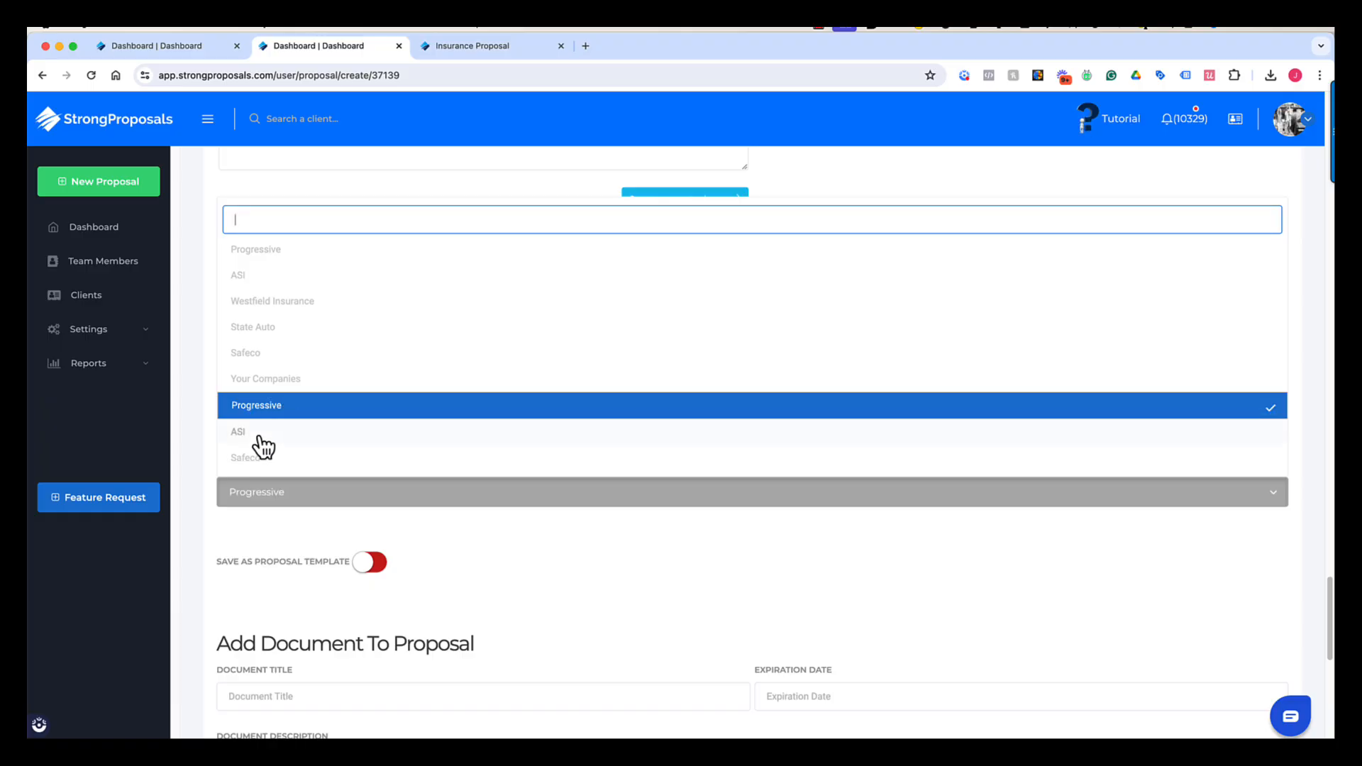
click(205, 453)
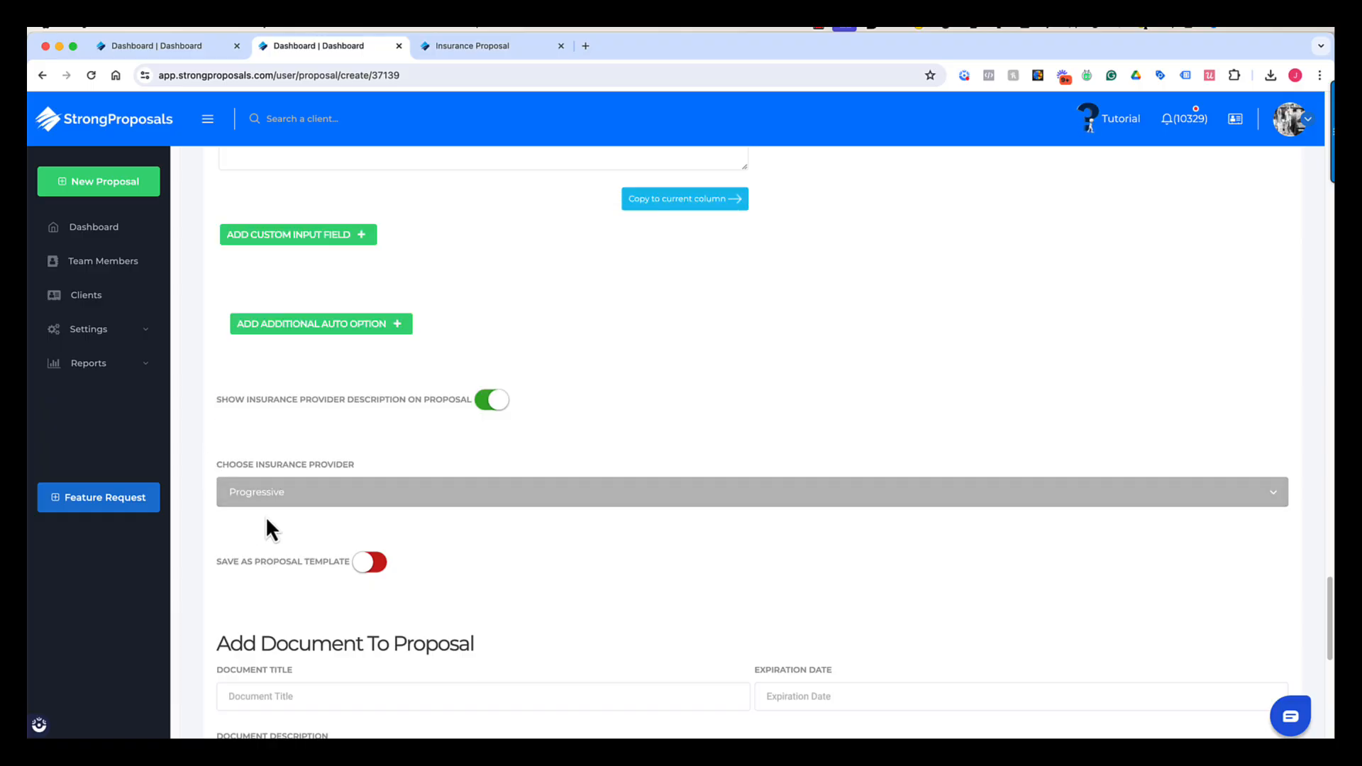
- Leave Add Document empty and save the proposal design
scroll(265, 525, down, 4)
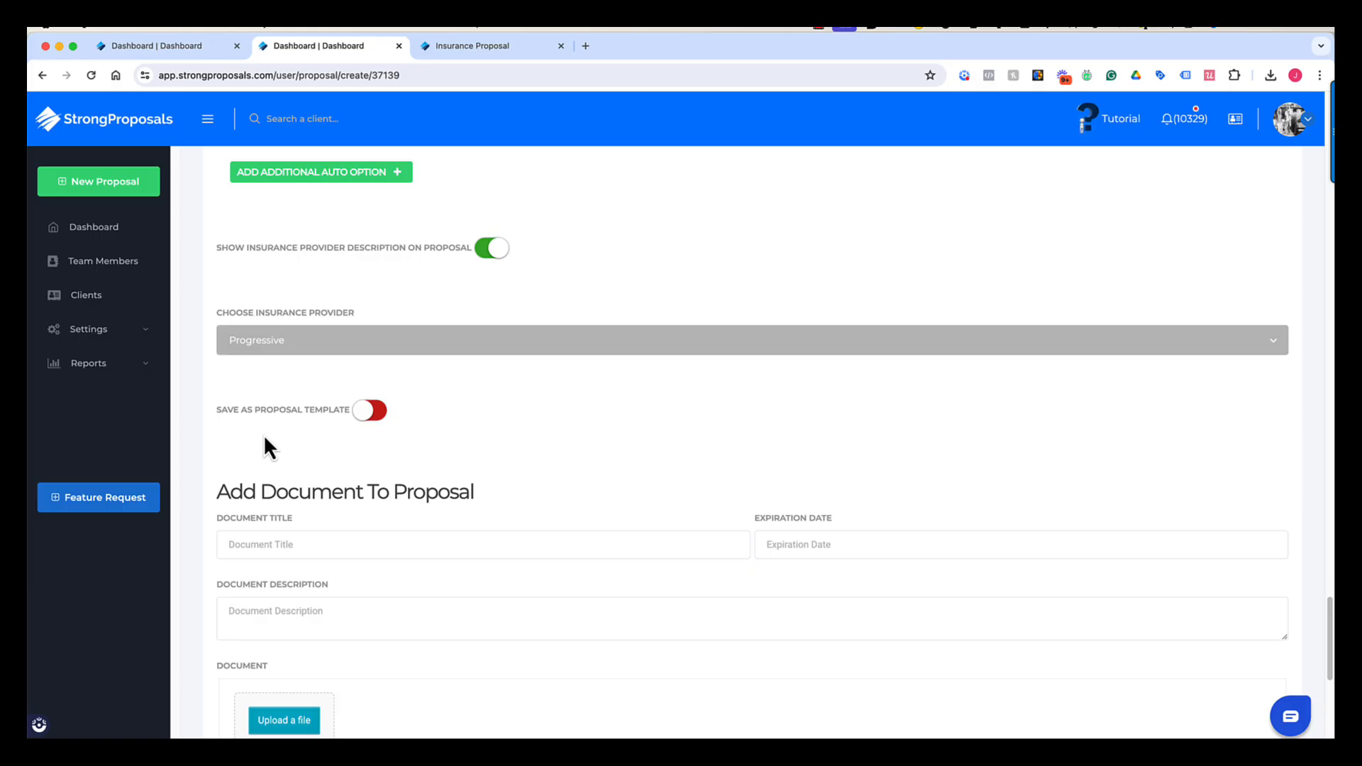
scroll(383, 430, down, 3)
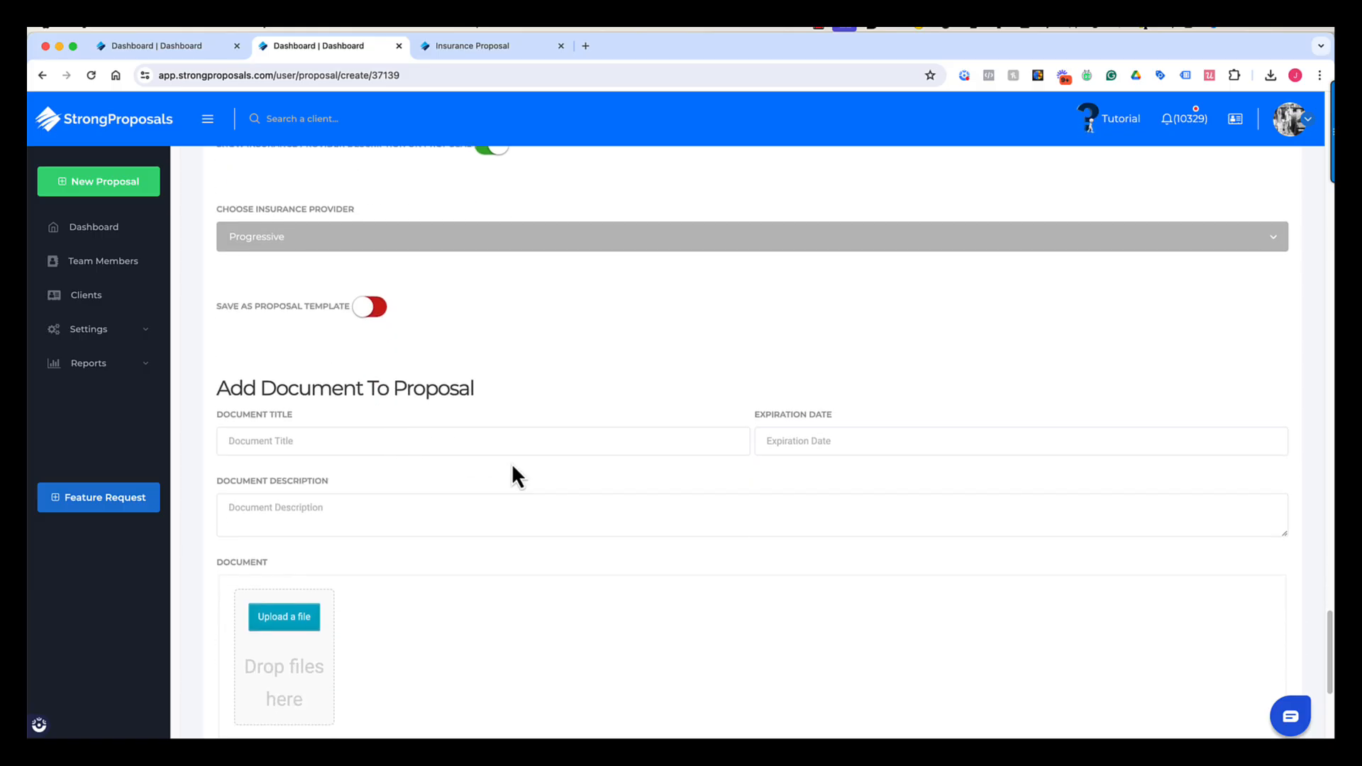
scroll(511, 468, down, 1)
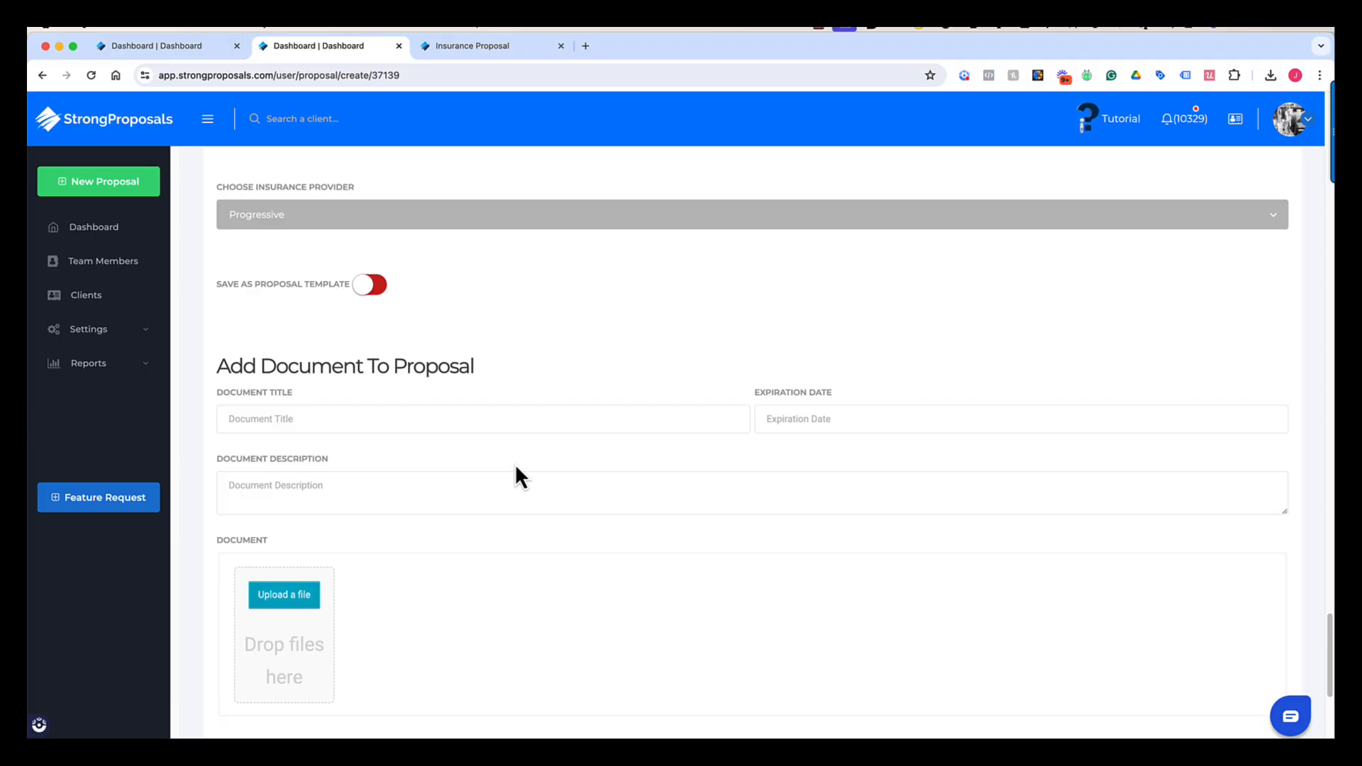
scroll(544, 443, down, 6)
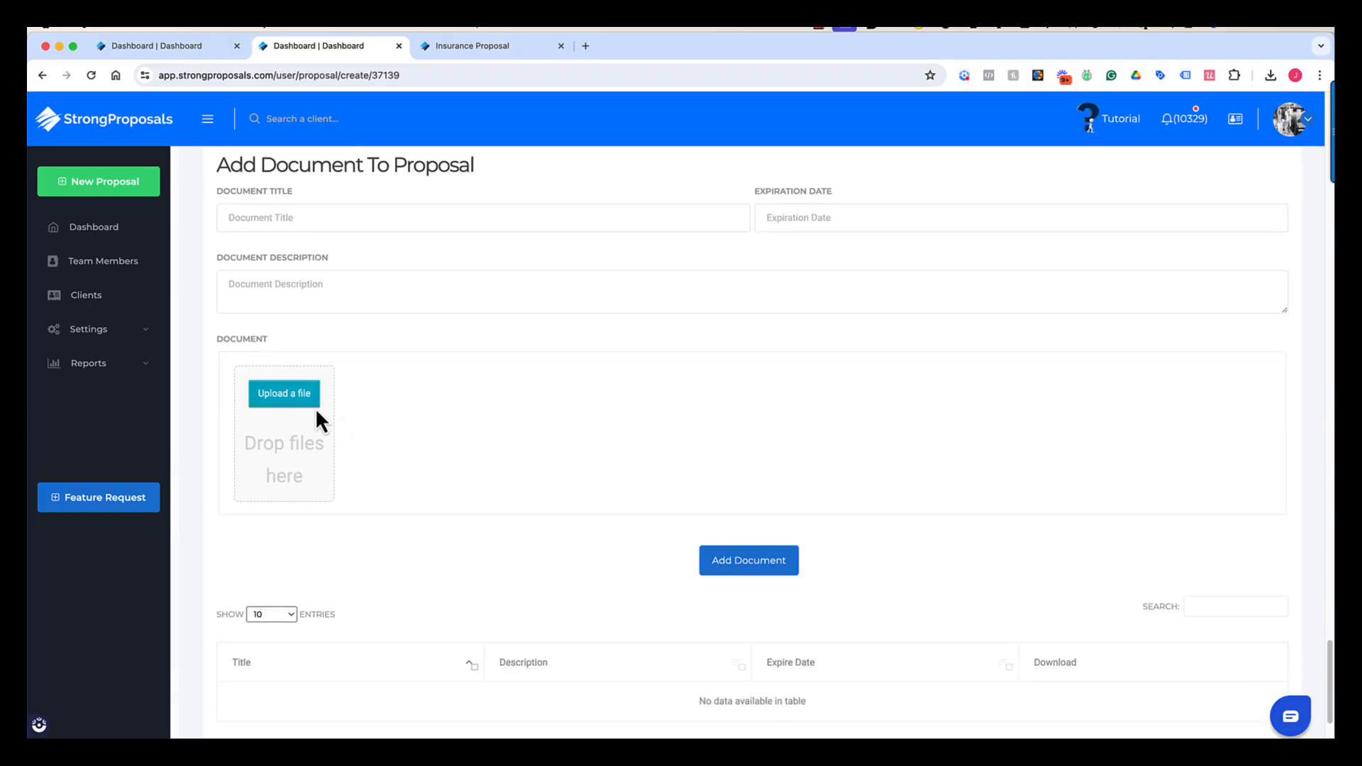
scroll(433, 425, down, 5)
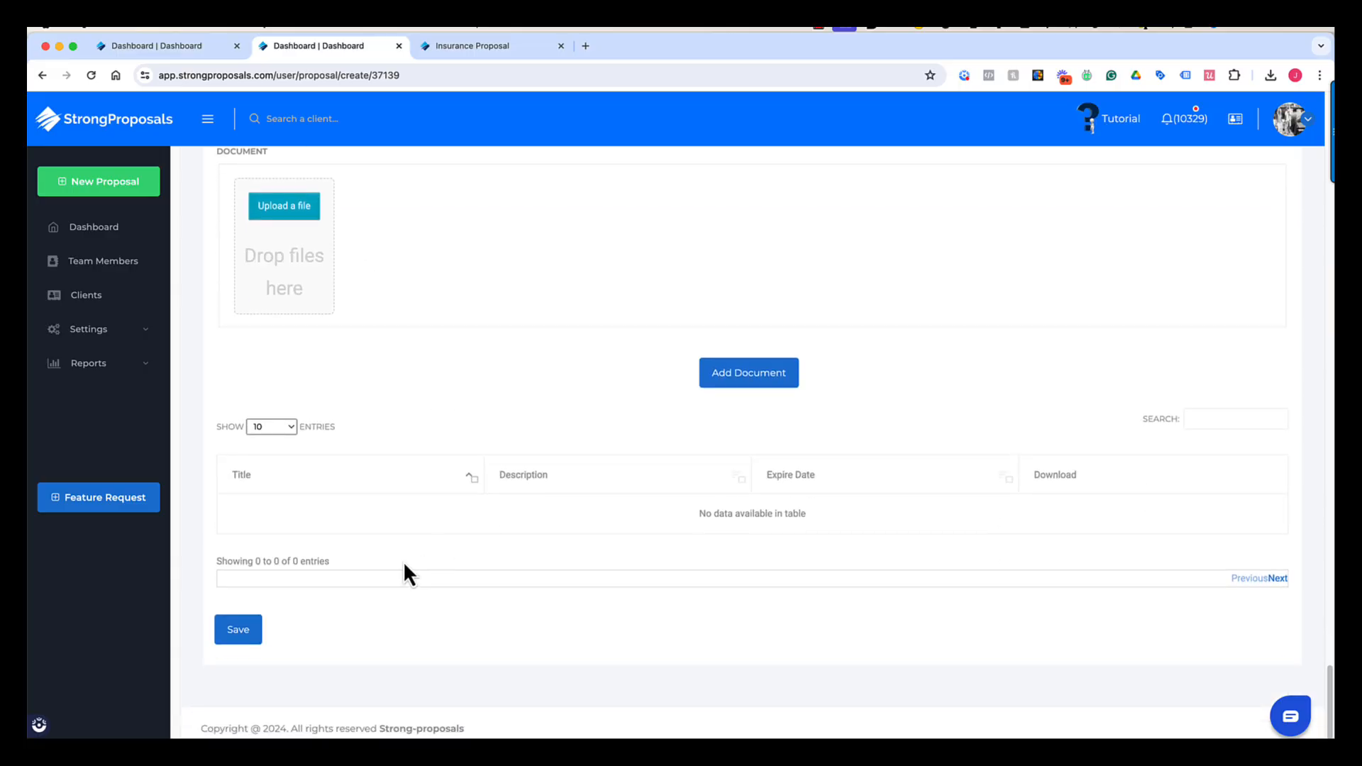
click(245, 630)
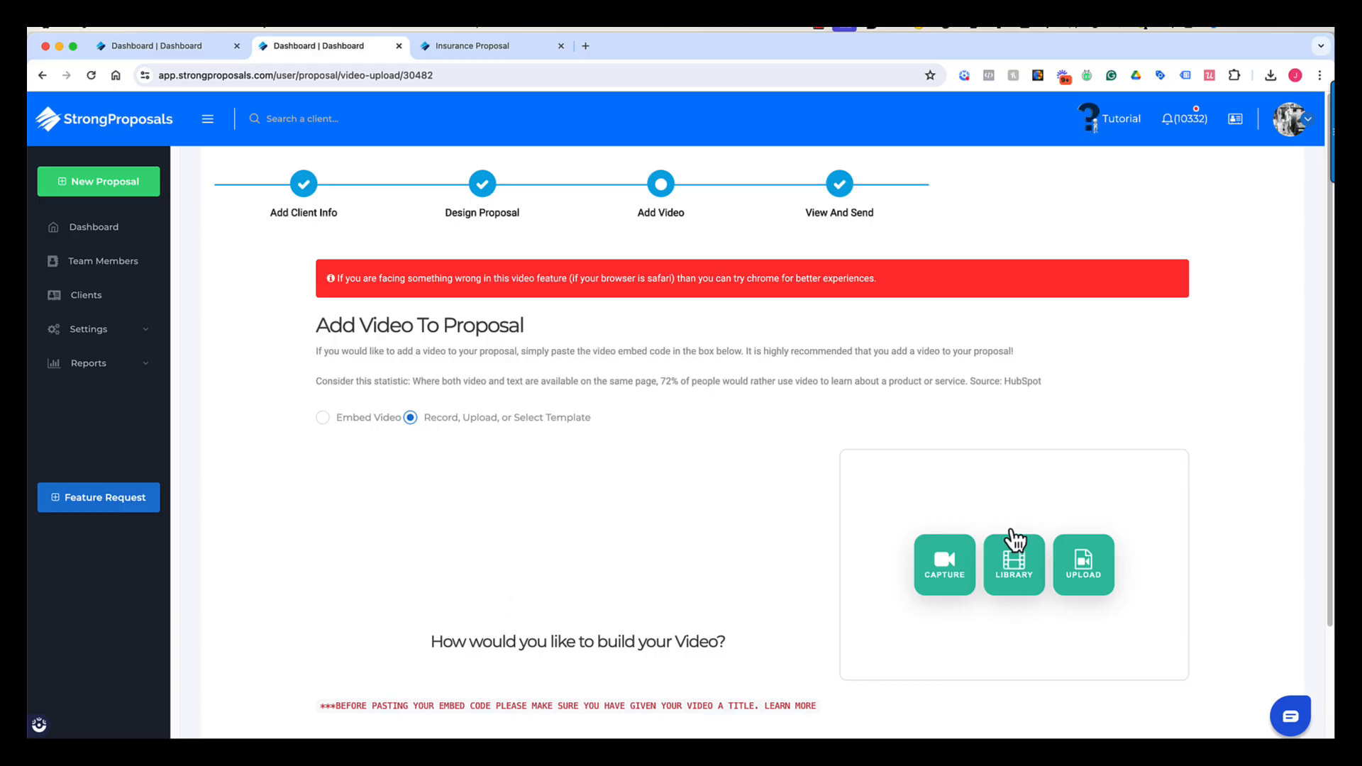
- Try Capture, then switch the video method to Embed Video
click(950, 578)
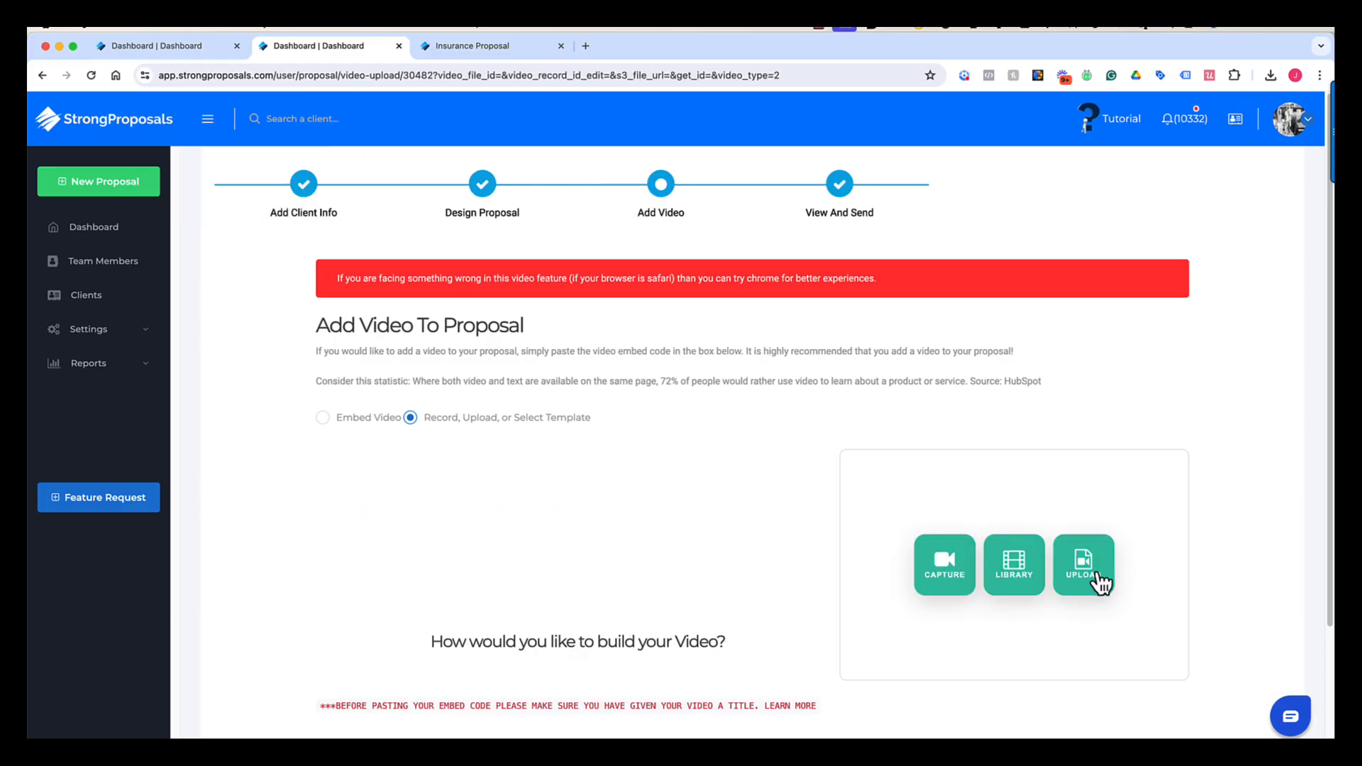
click(323, 420)
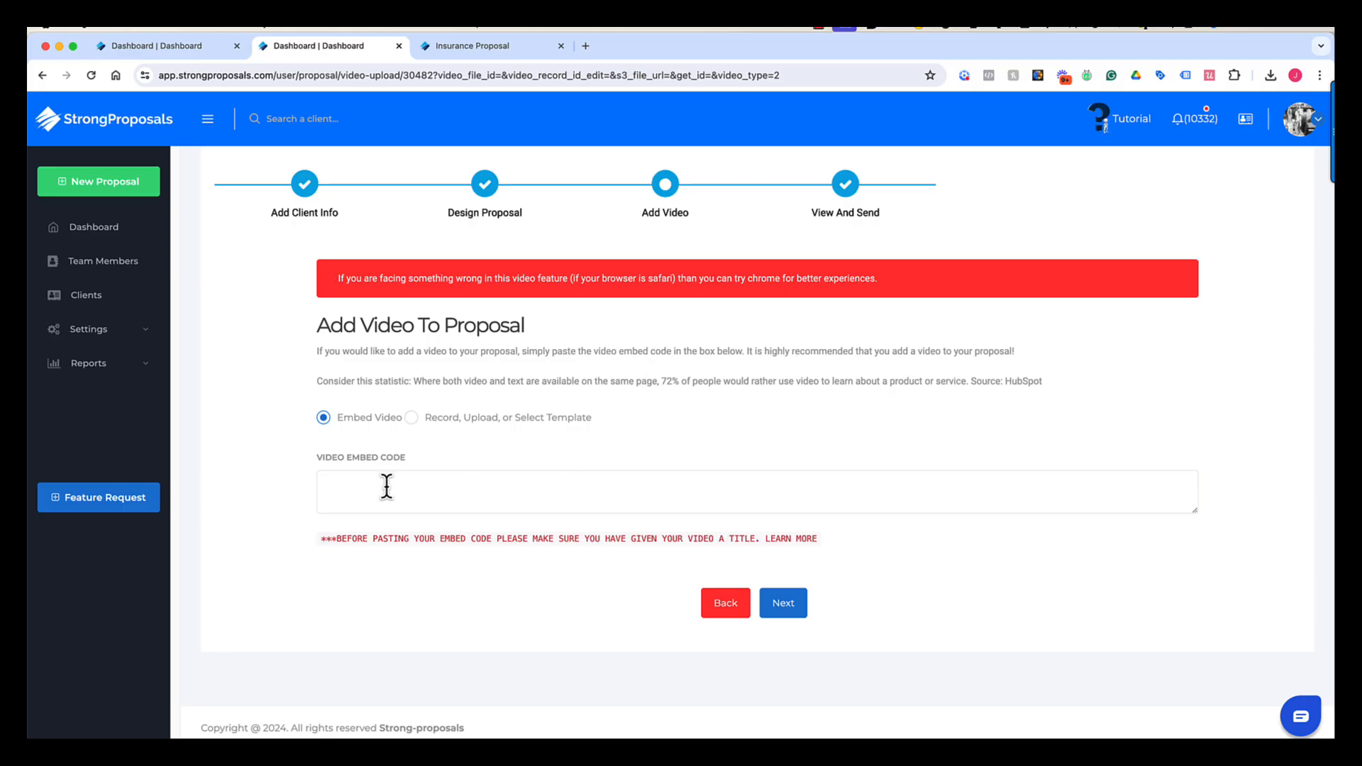
- Attach the EXECUTION video from the library and continue to the finished proposal preview
click(411, 418)
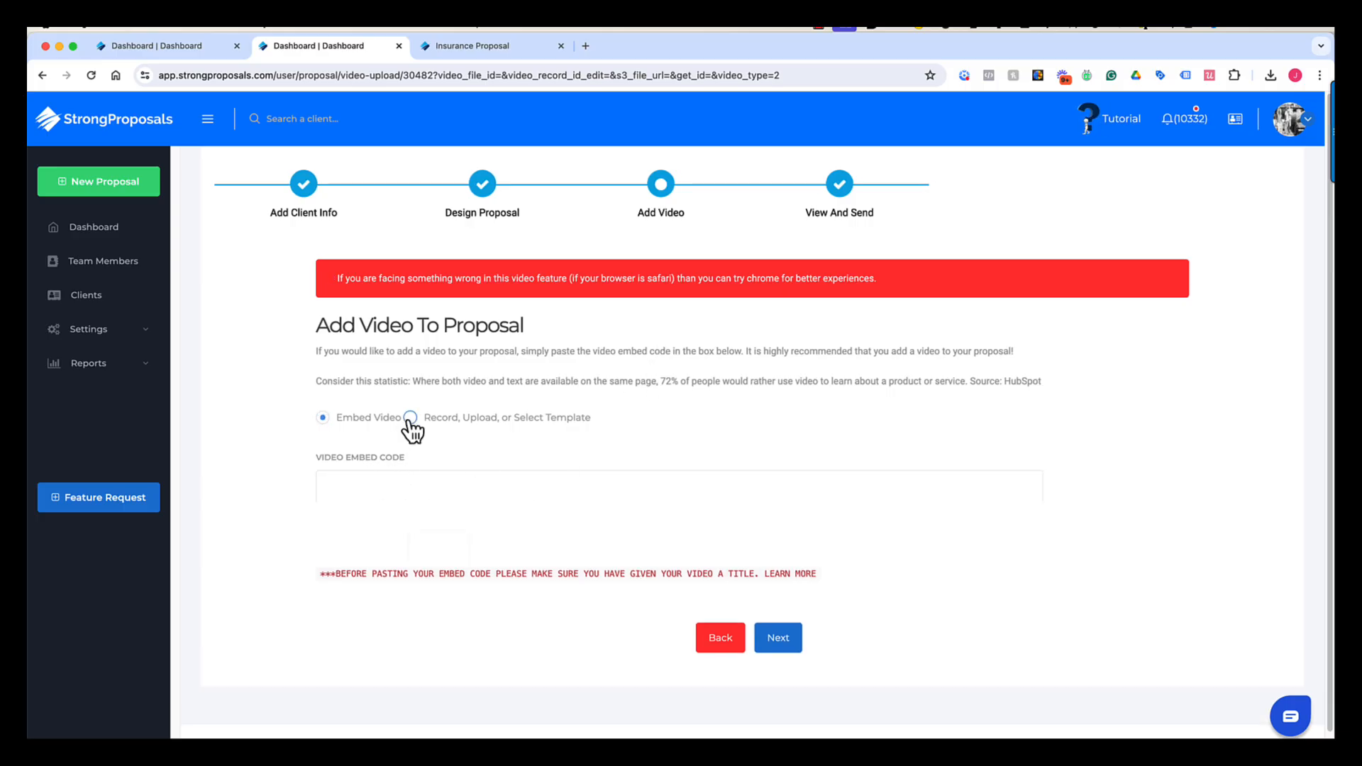
click(1011, 571)
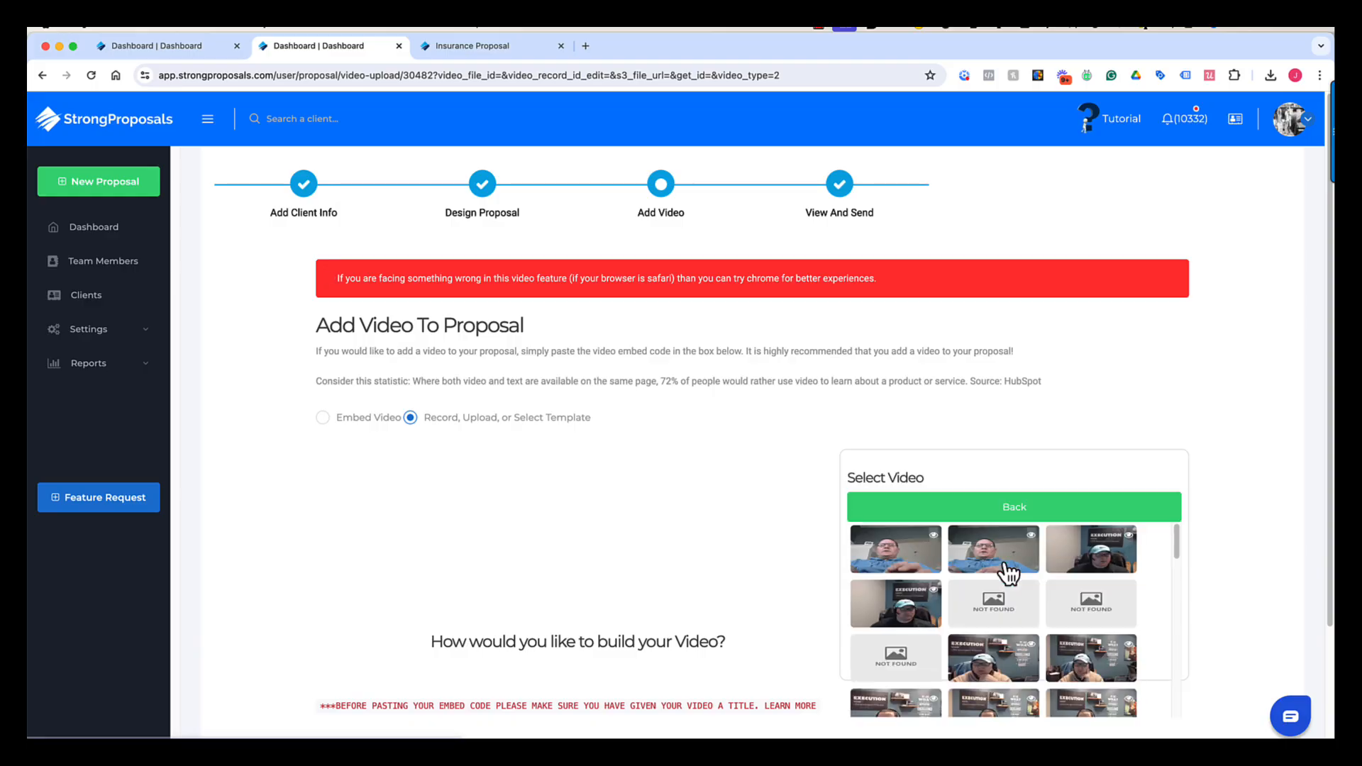
scroll(1022, 612, down, 1)
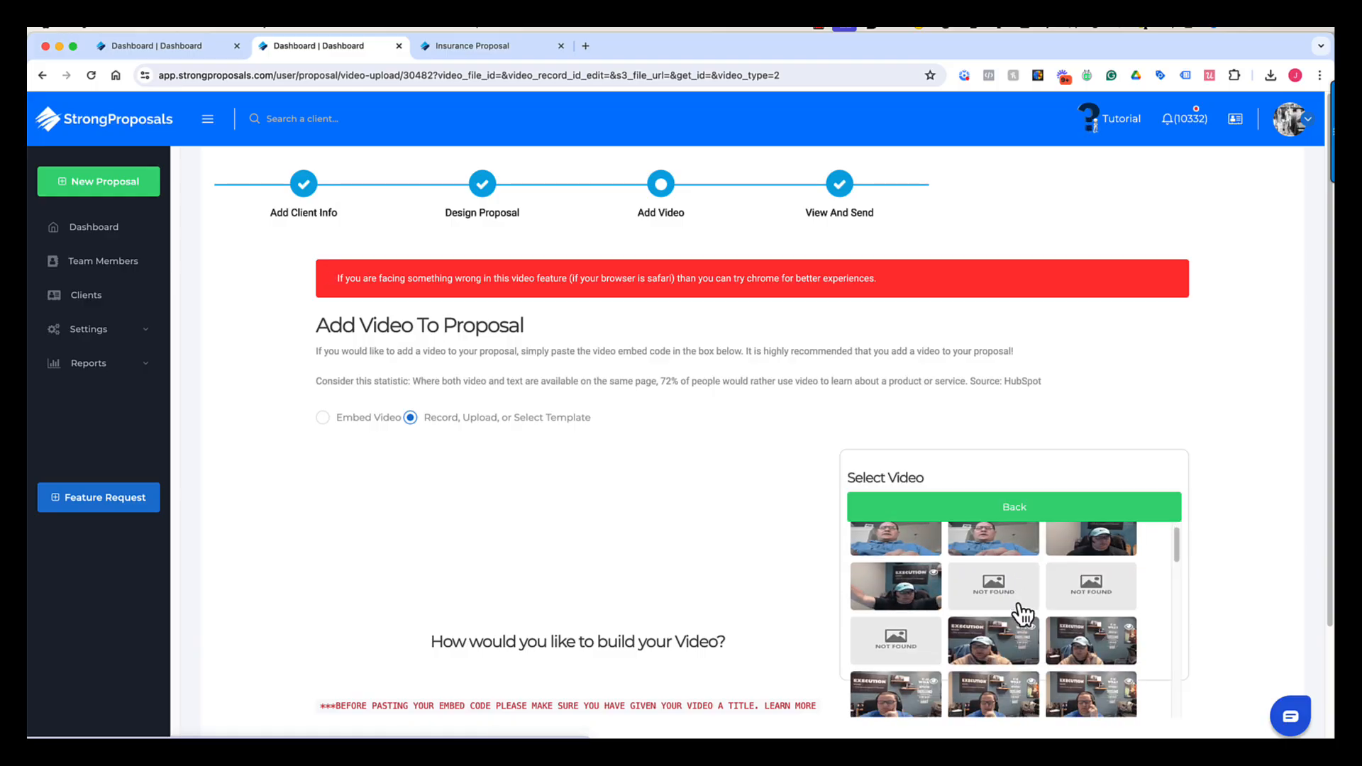
scroll(1024, 617, up, 1)
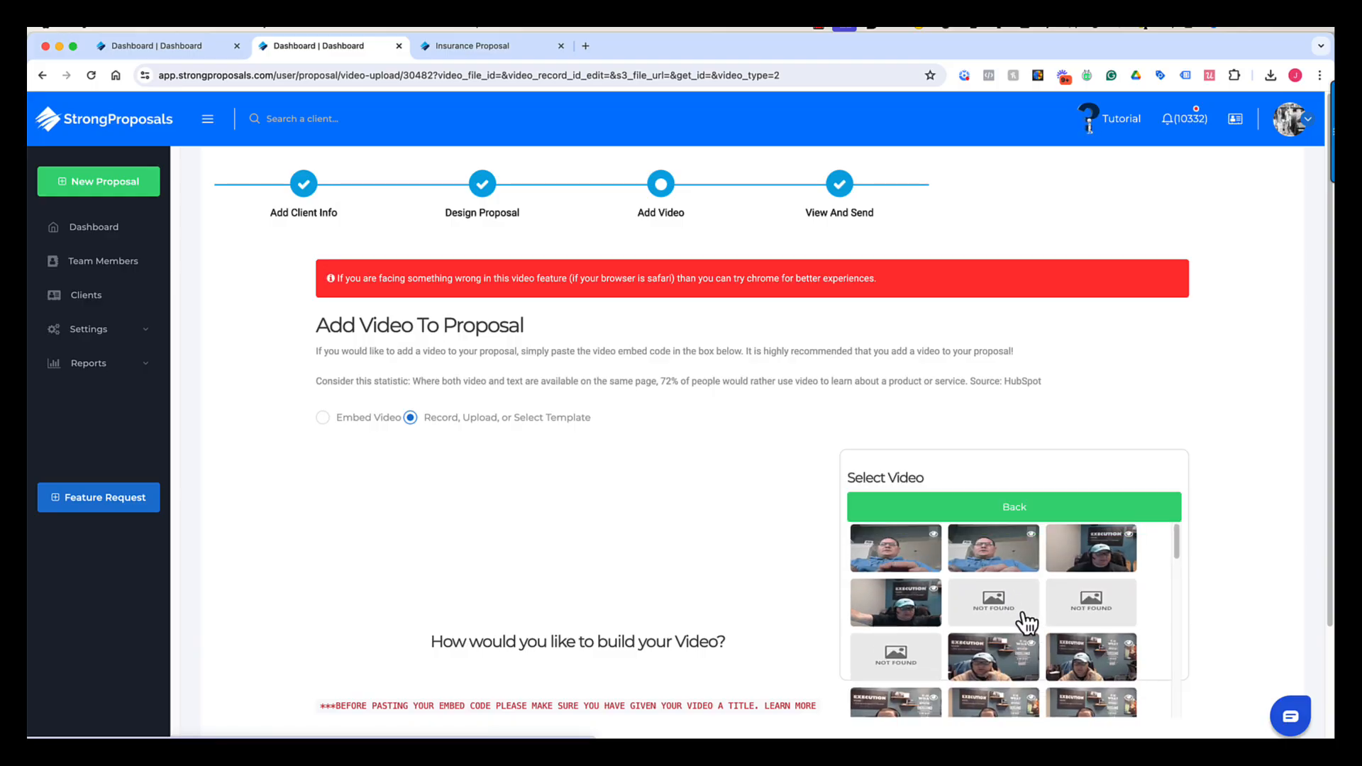
click(872, 619)
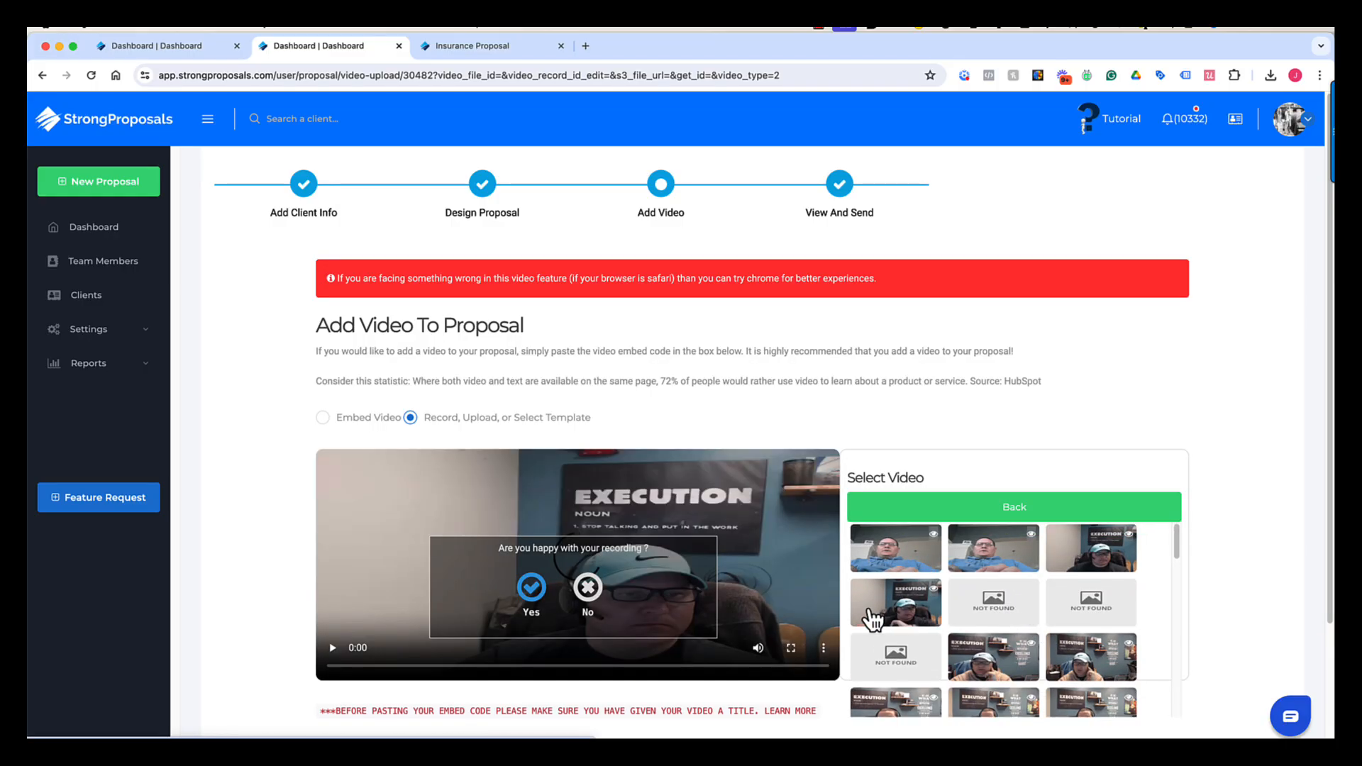
click(531, 589)
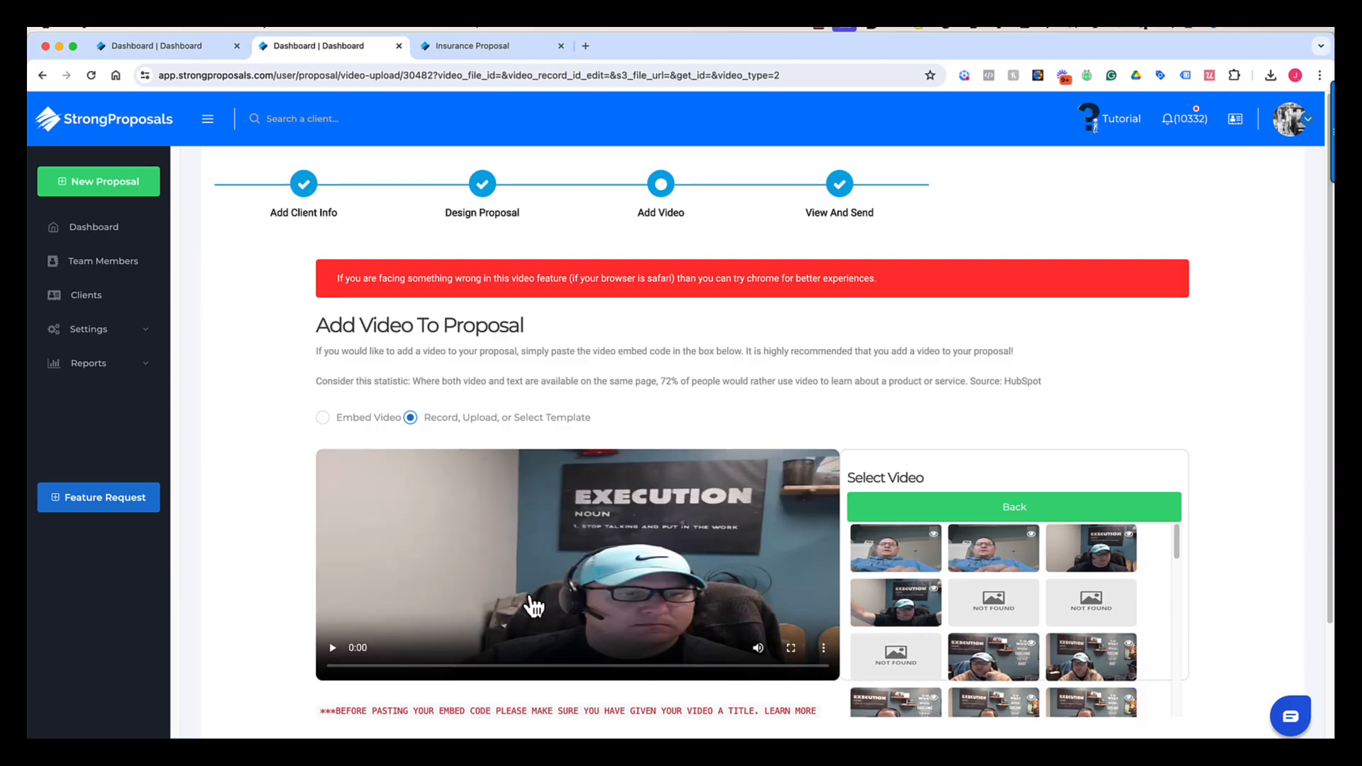
scroll(534, 605, down, 3)
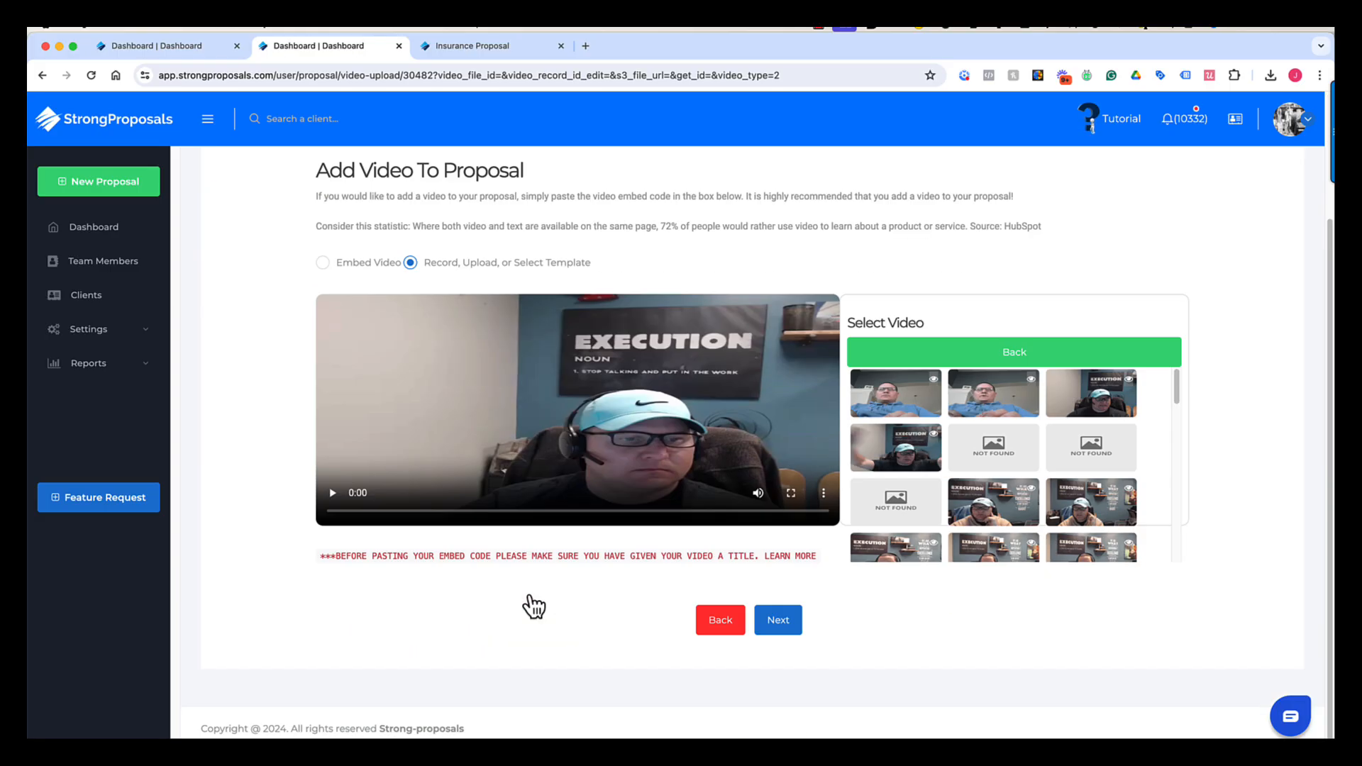
click(787, 628)
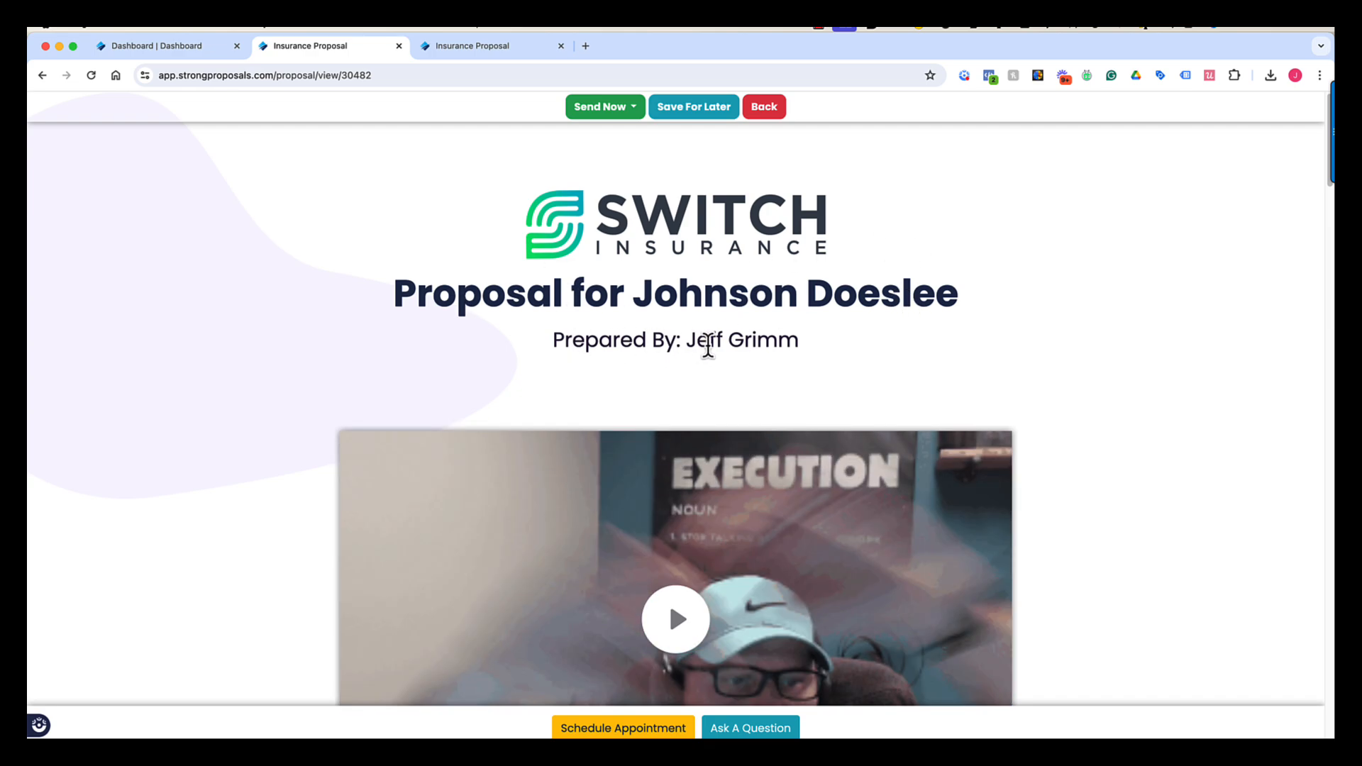
scroll(709, 414, down, 2)
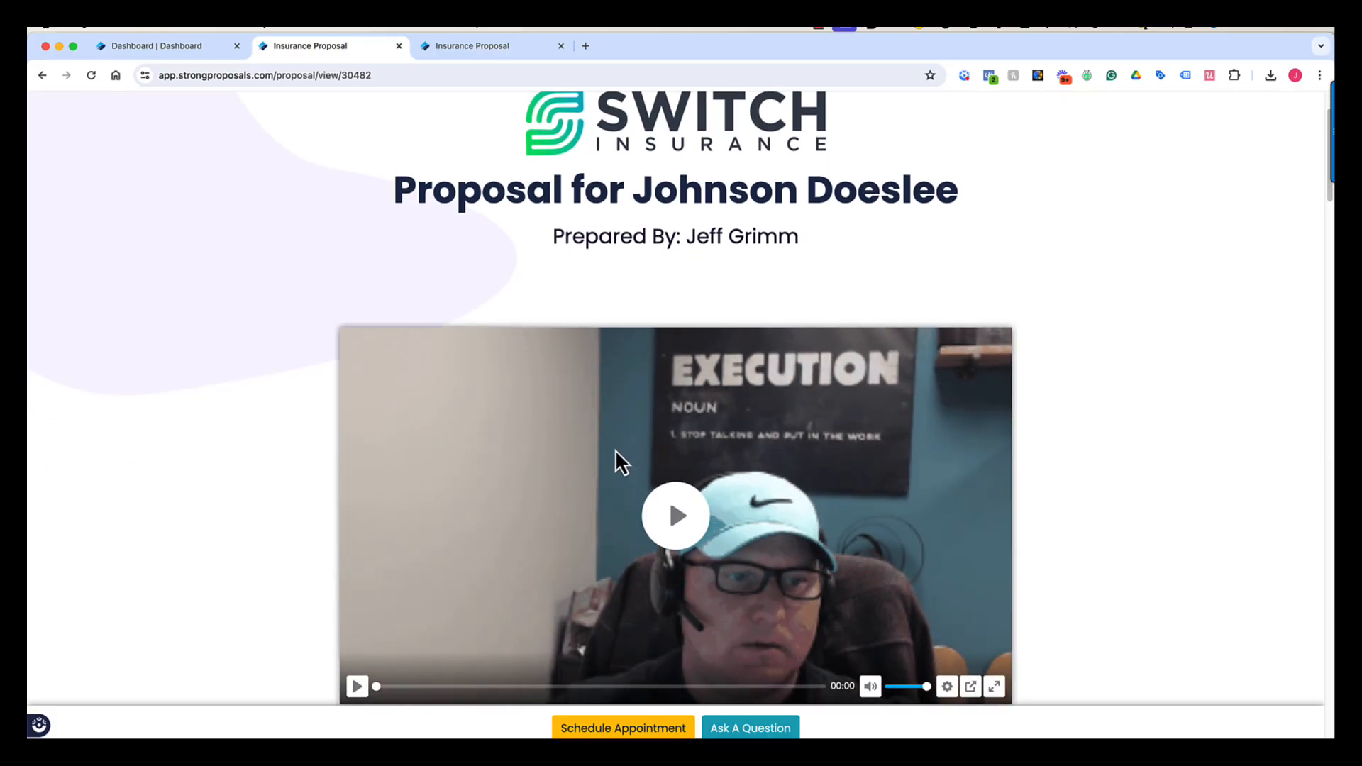
scroll(620, 462, down, 1)
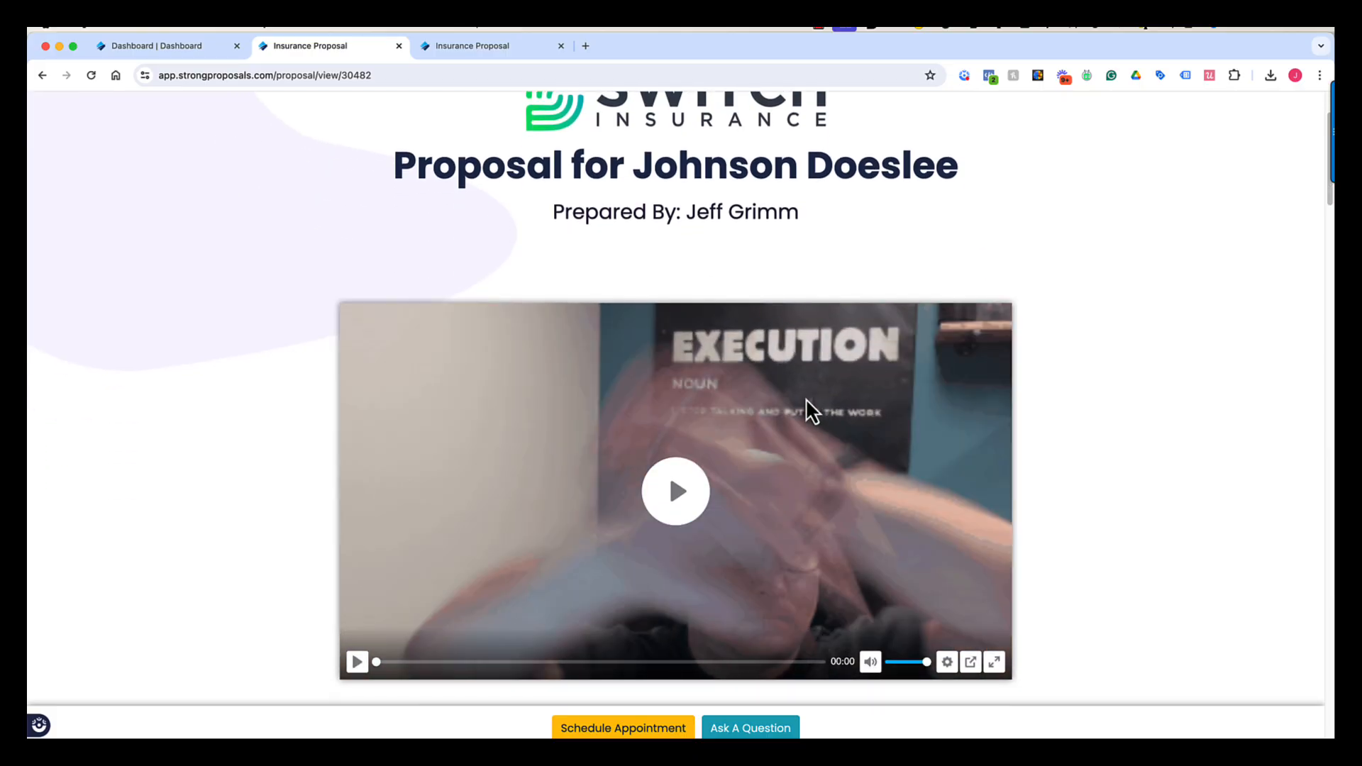
scroll(794, 411, down, 3)
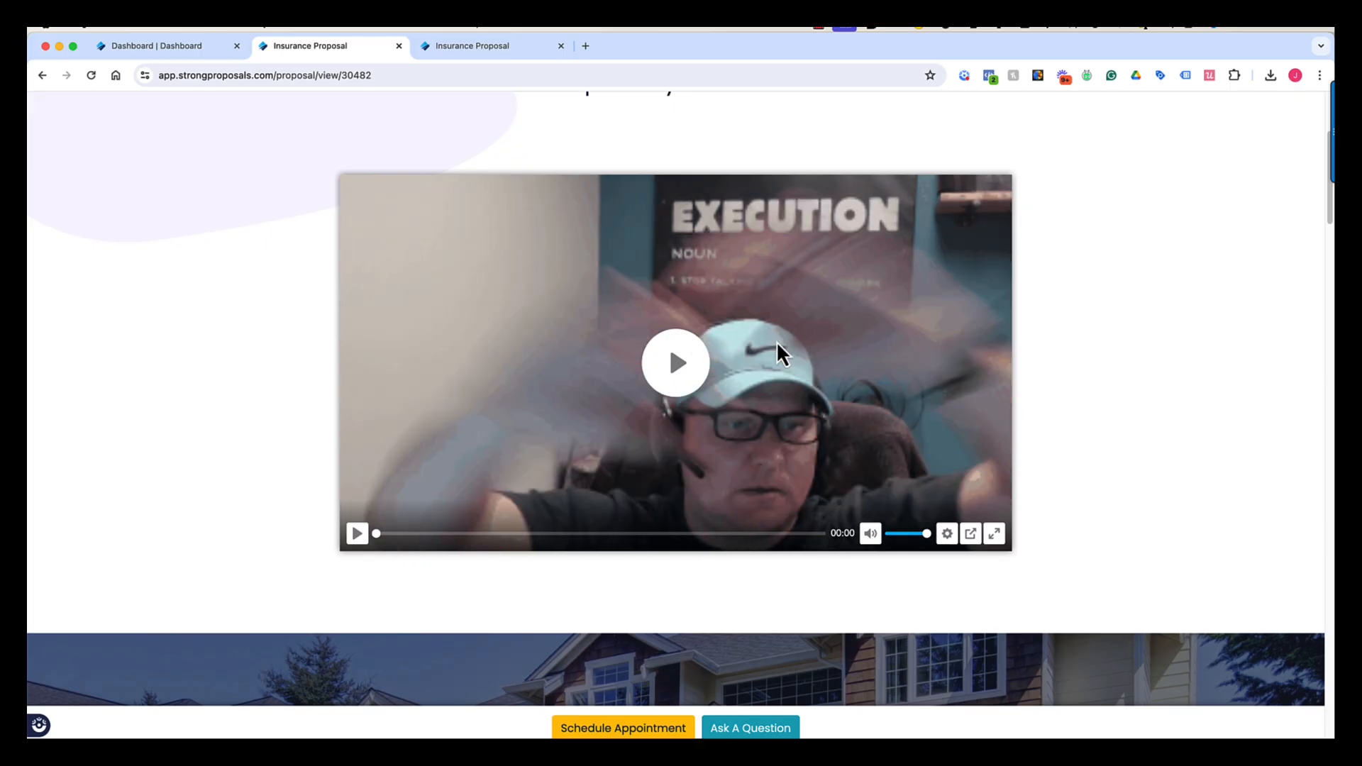
scroll(779, 355, down, 8)
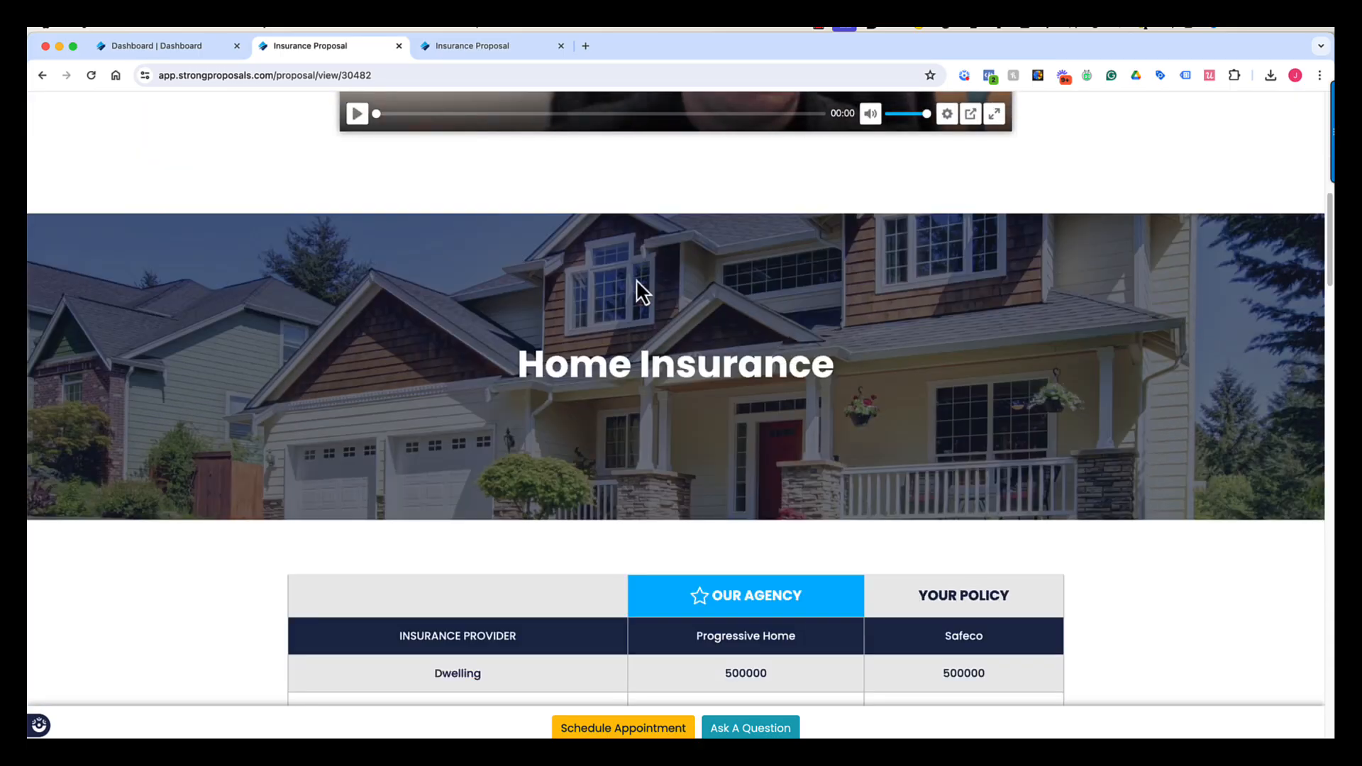
scroll(783, 315, down, 1)
scroll(783, 313, down, 6)
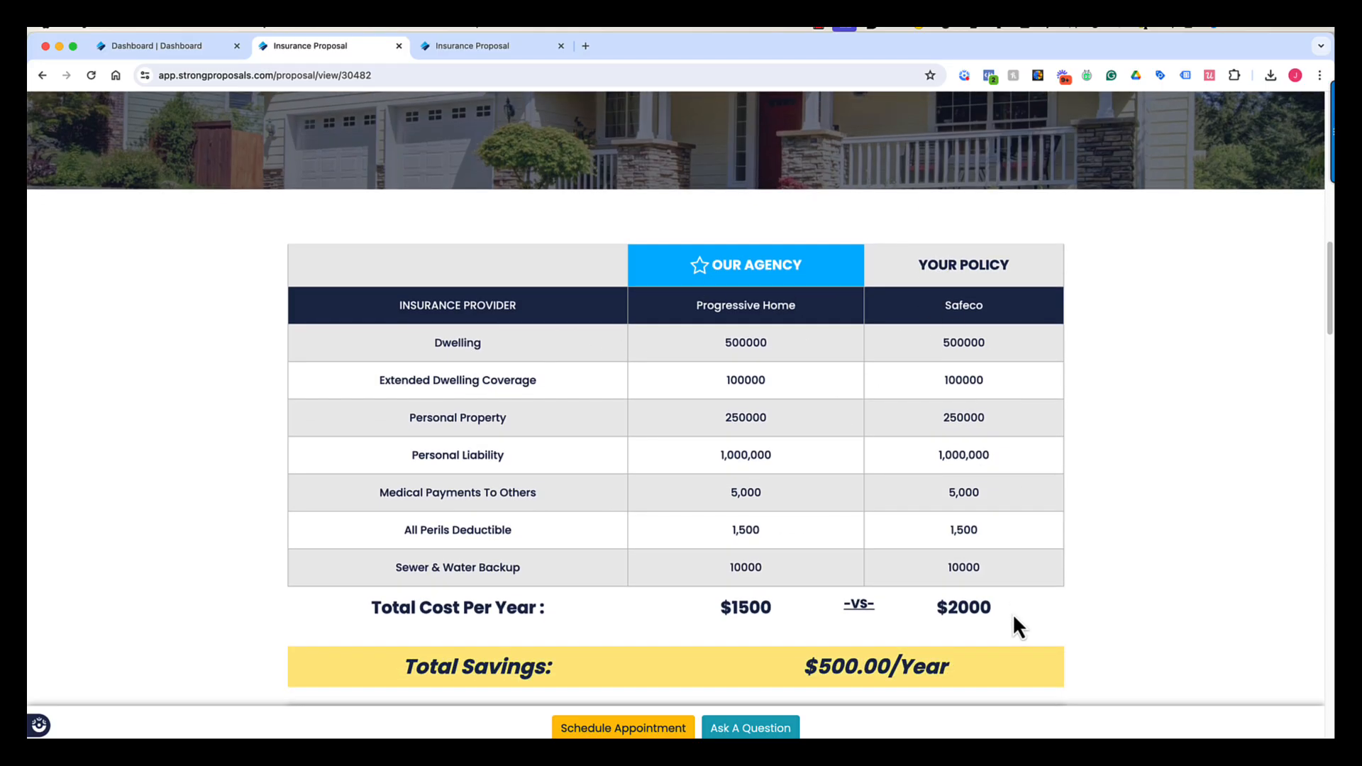
scroll(1013, 617, down, 2)
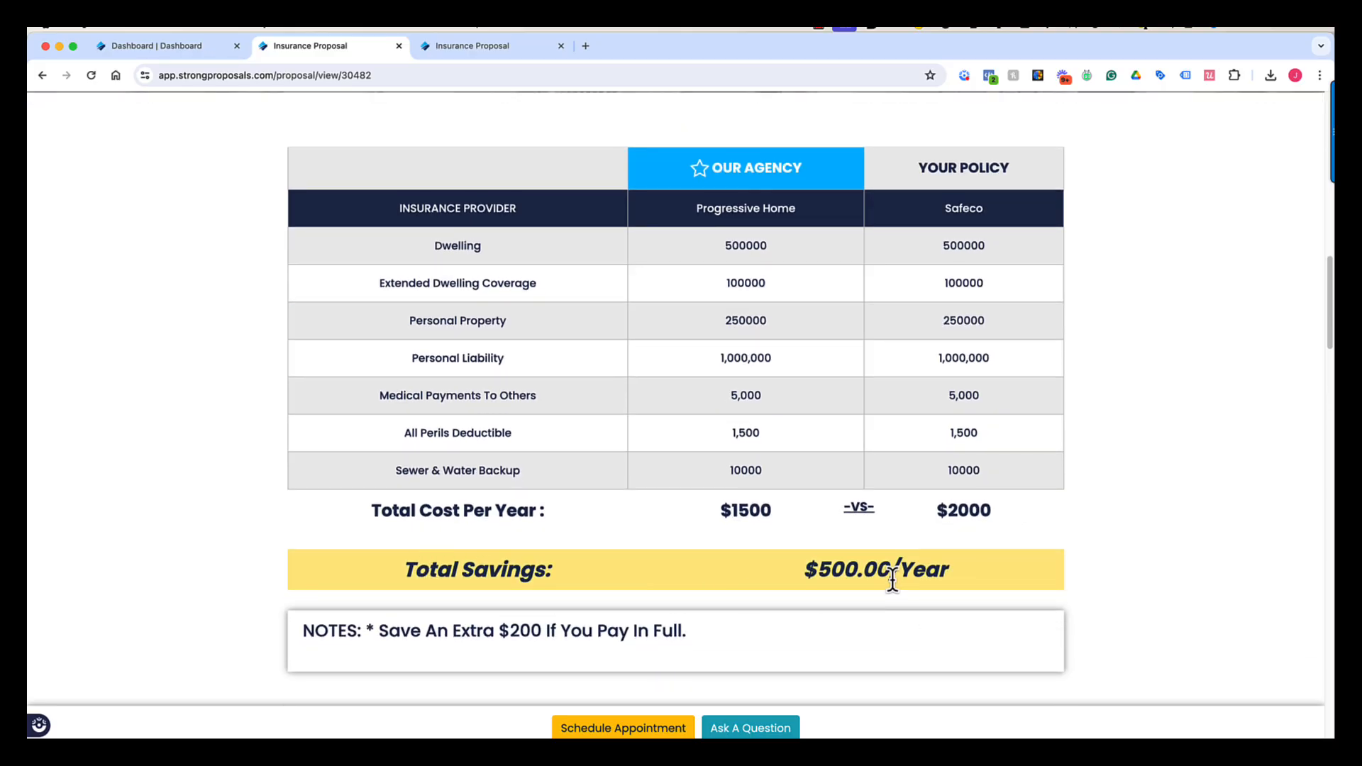
scroll(893, 580, down, 3)
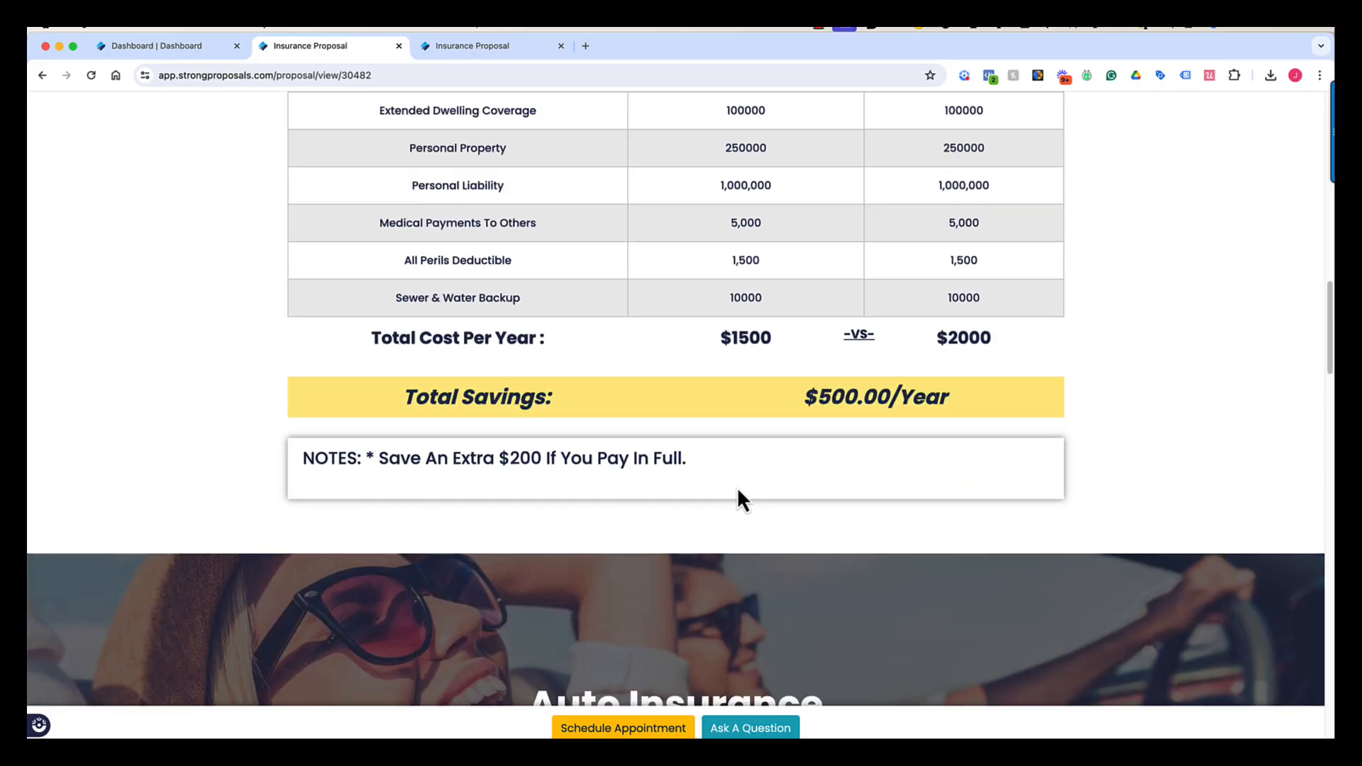
scroll(753, 498, down, 5)
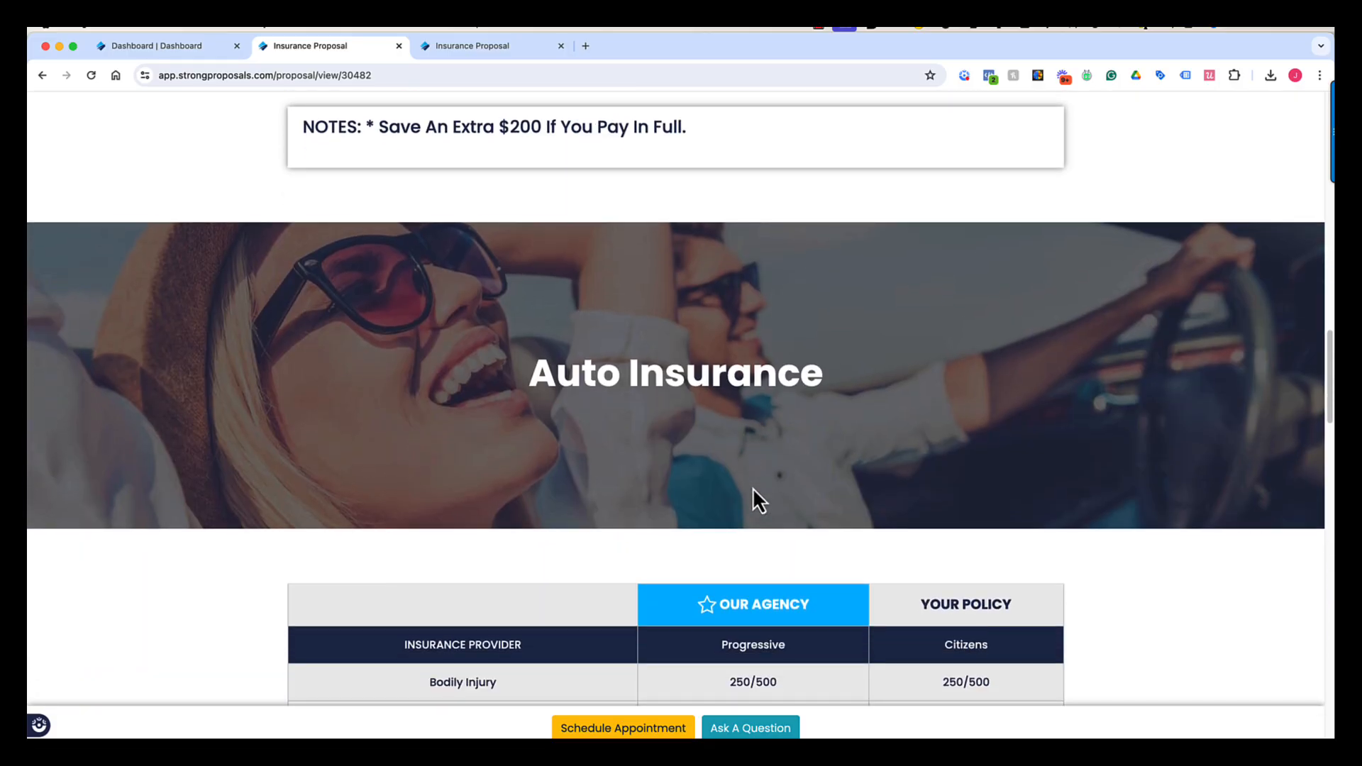
scroll(753, 499, down, 4)
scroll(753, 490, down, 2)
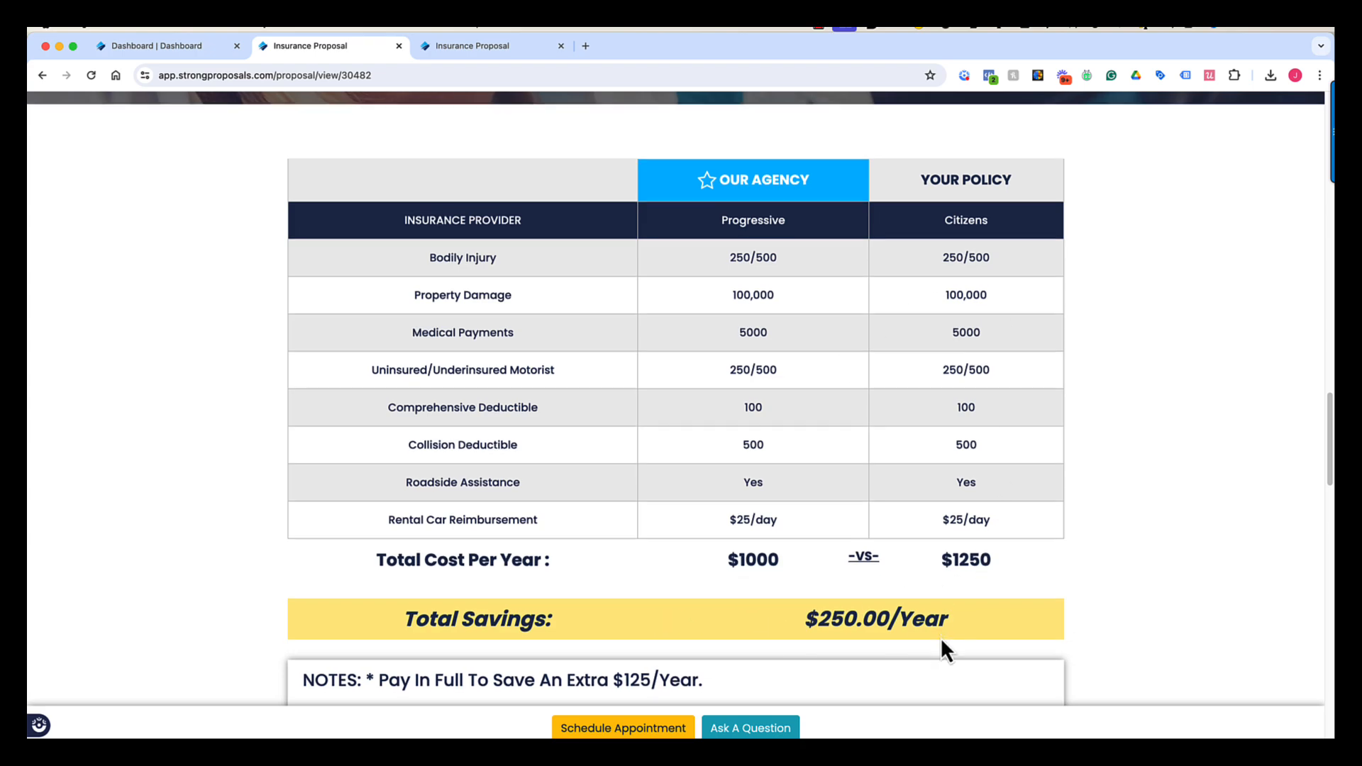
scroll(941, 640, down, 5)
scroll(941, 641, down, 2)
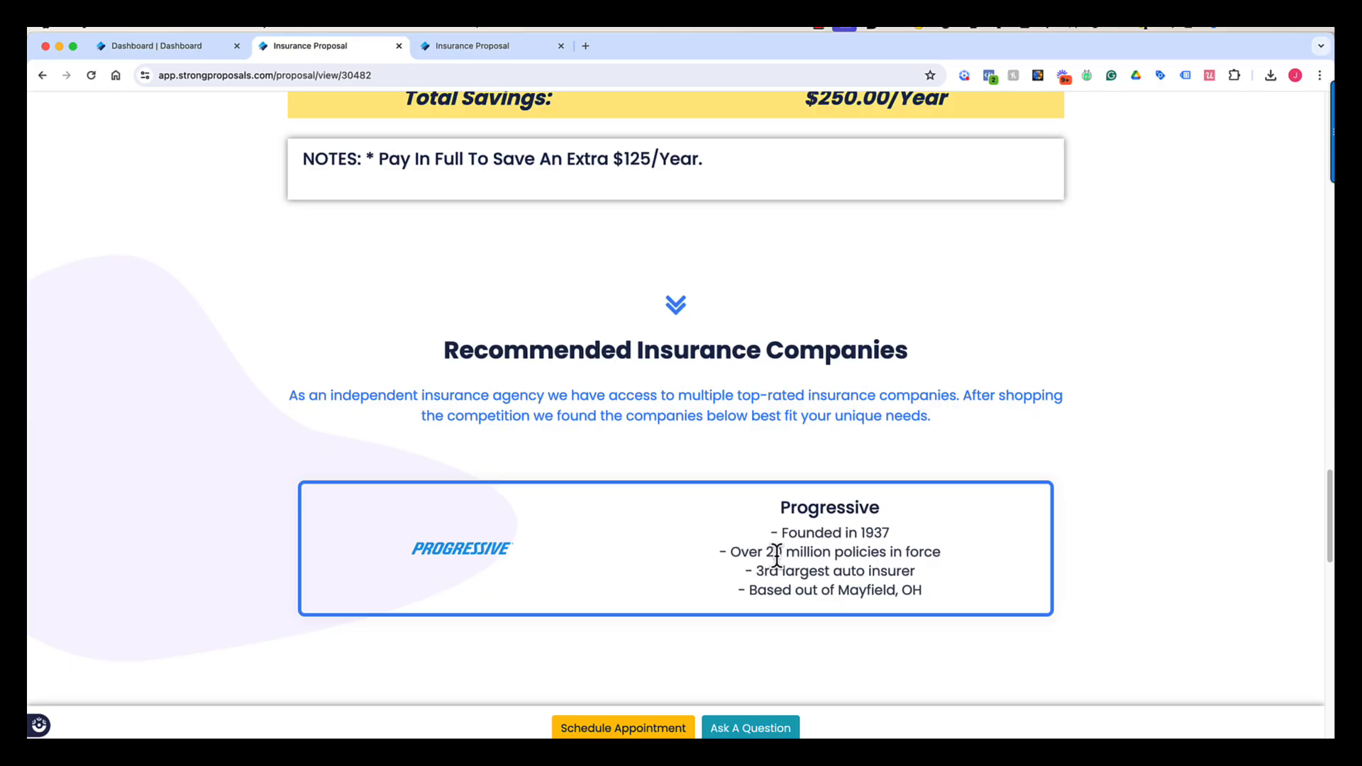
- Scroll down the preview and advance the client testimonials carousel three times
scroll(776, 556, down, 5)
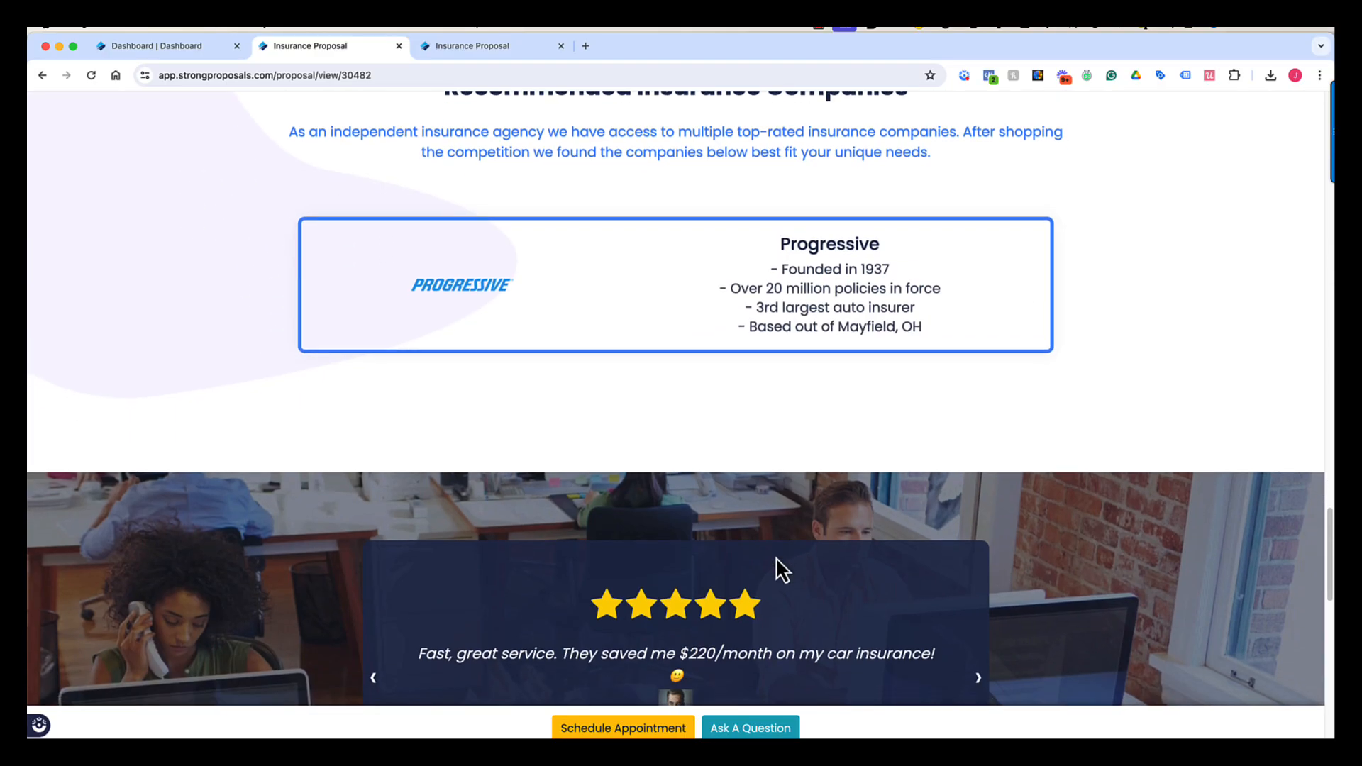
scroll(776, 556, down, 3)
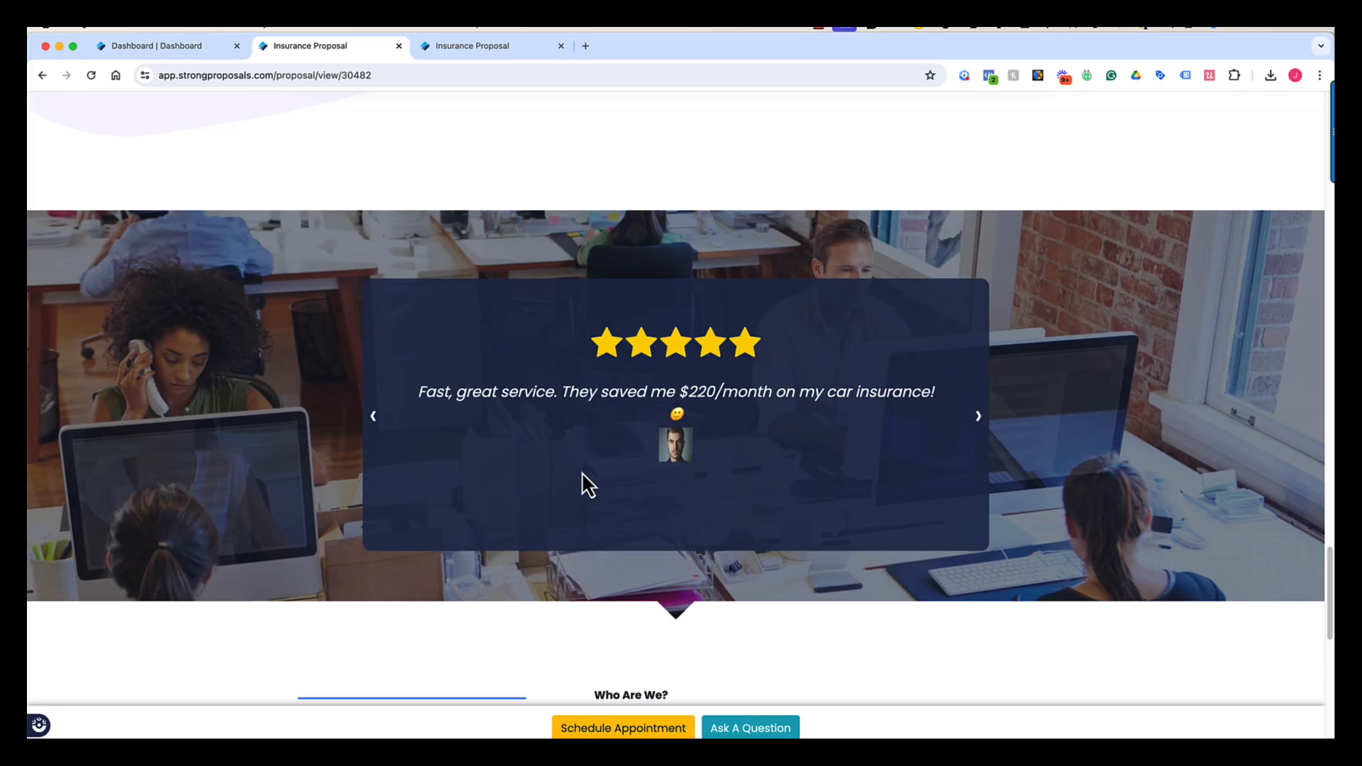
click(977, 417)
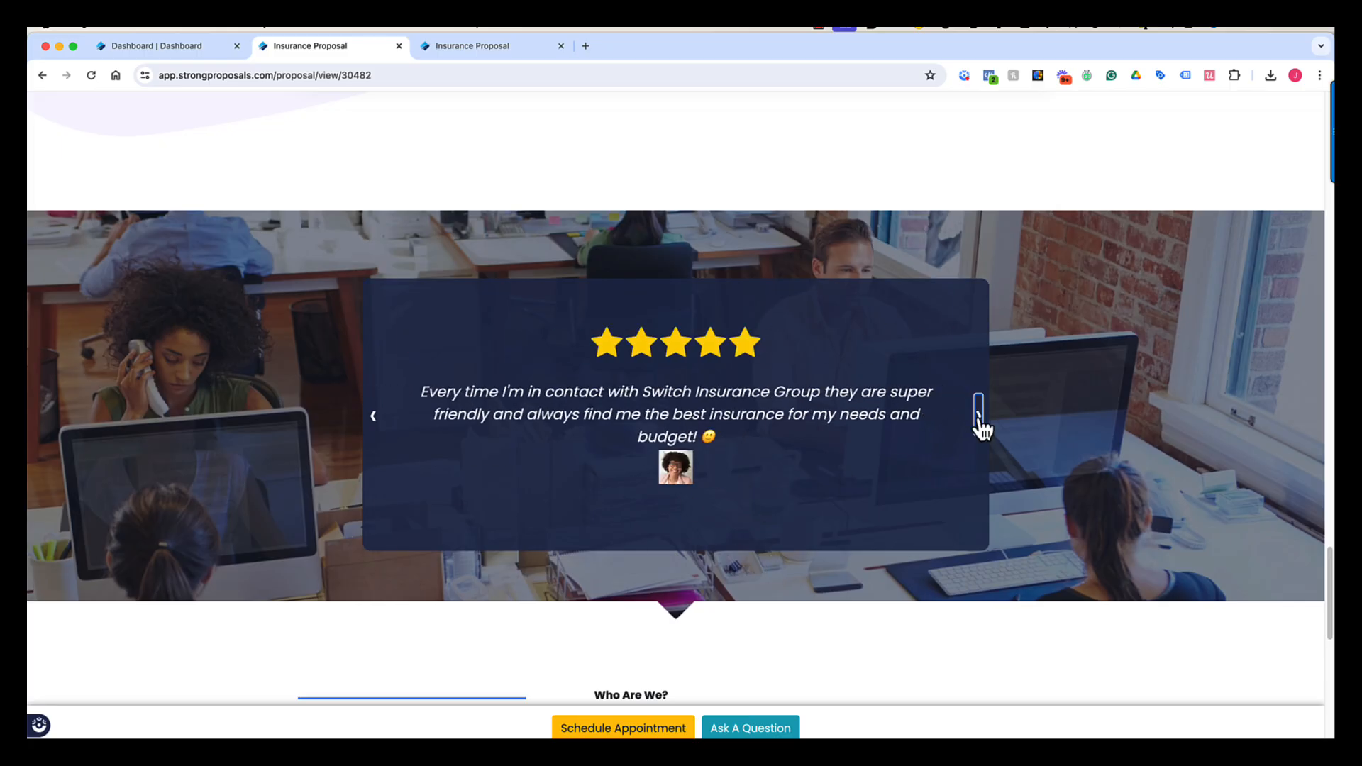
click(978, 418)
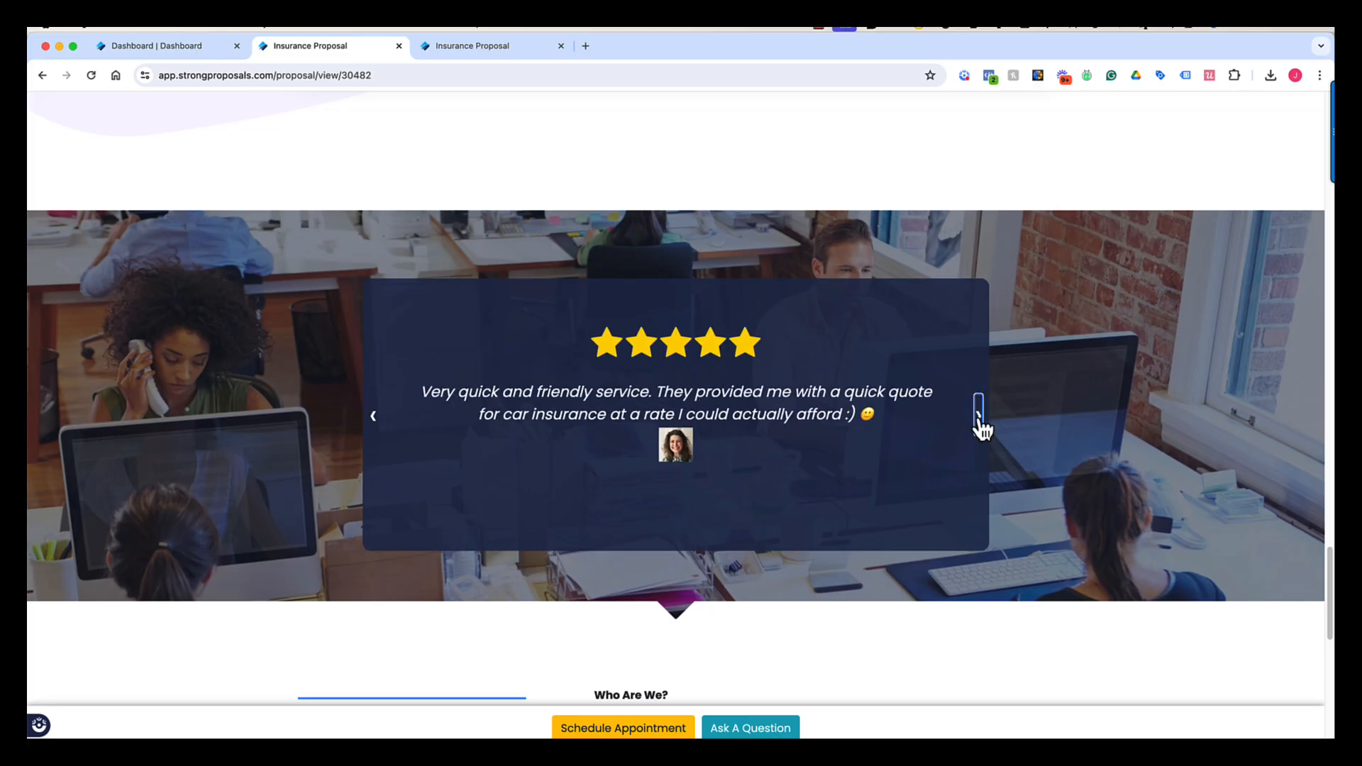
click(978, 418)
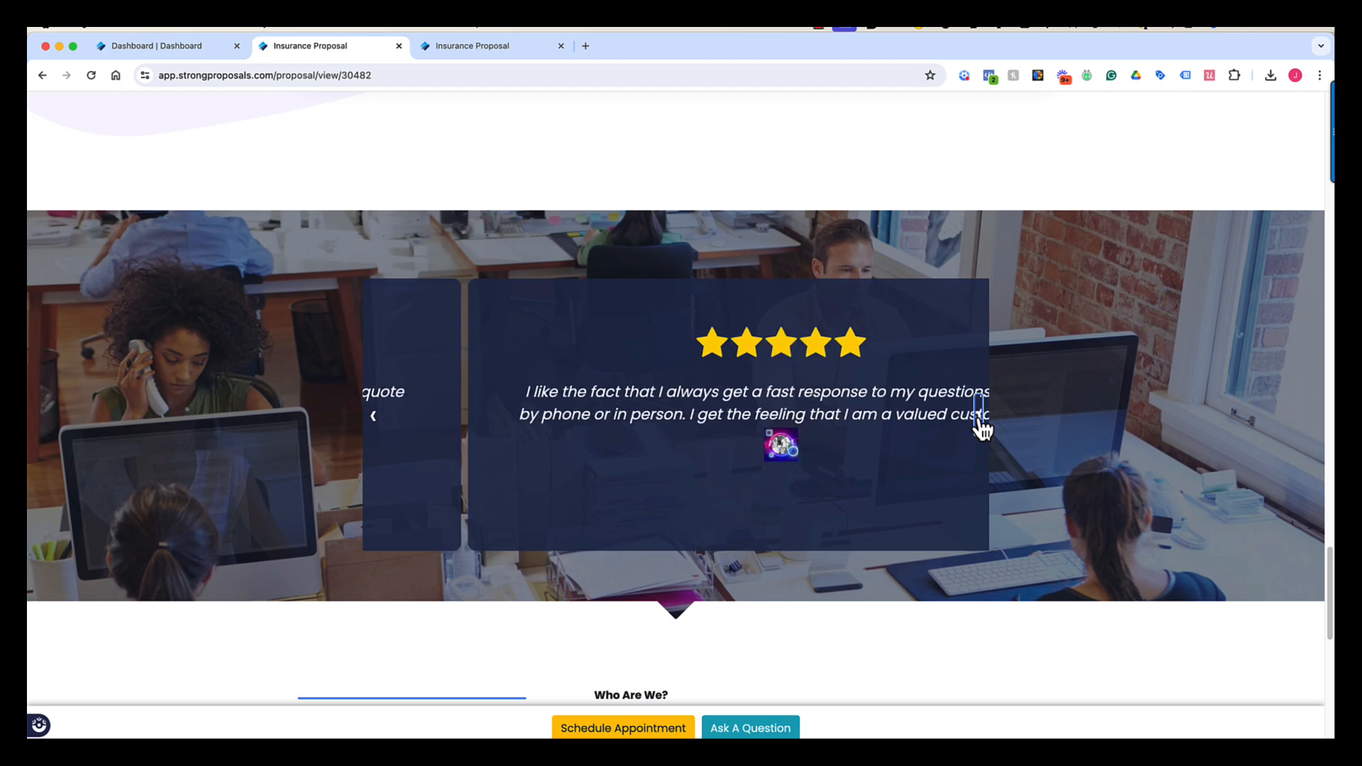
- Scroll to the contact section, try Schedule Appointment, then head back up the preview
scroll(978, 437, down, 5)
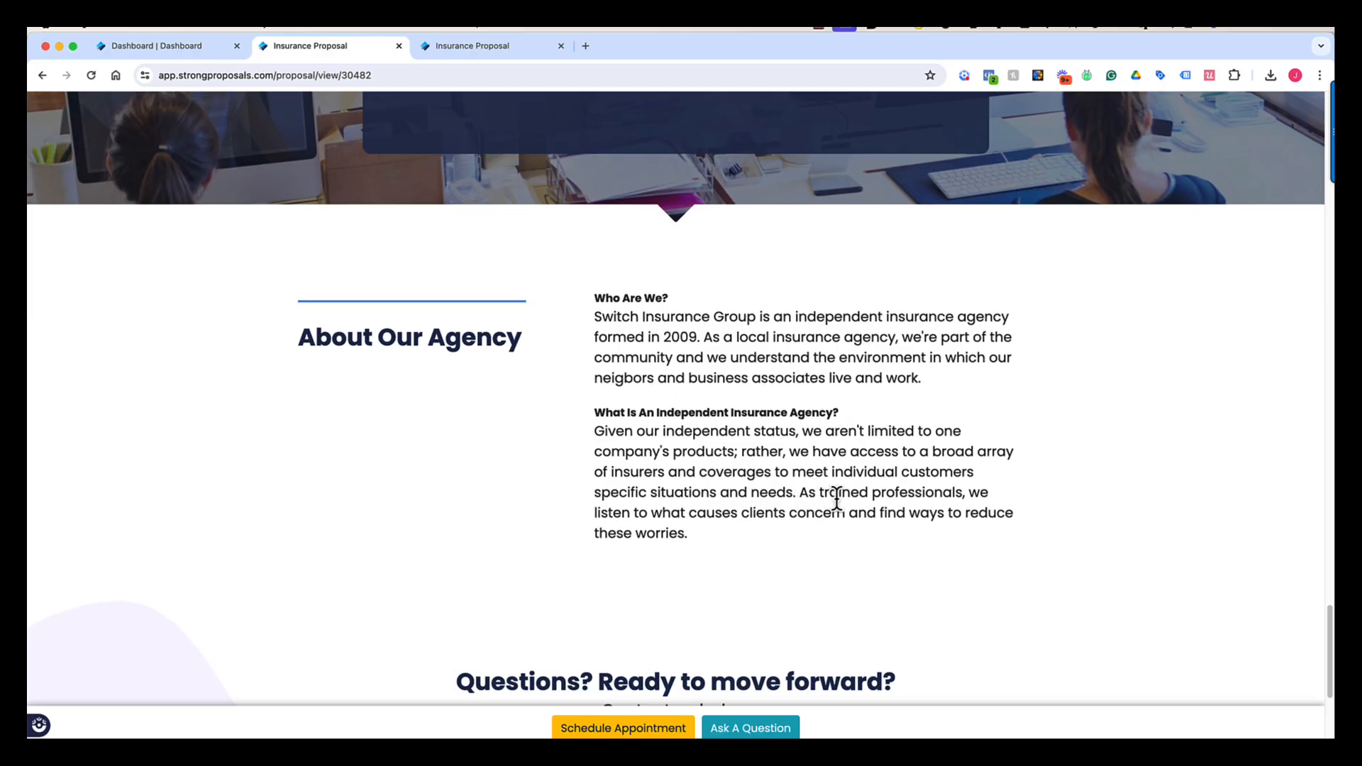
scroll(837, 500, down, 5)
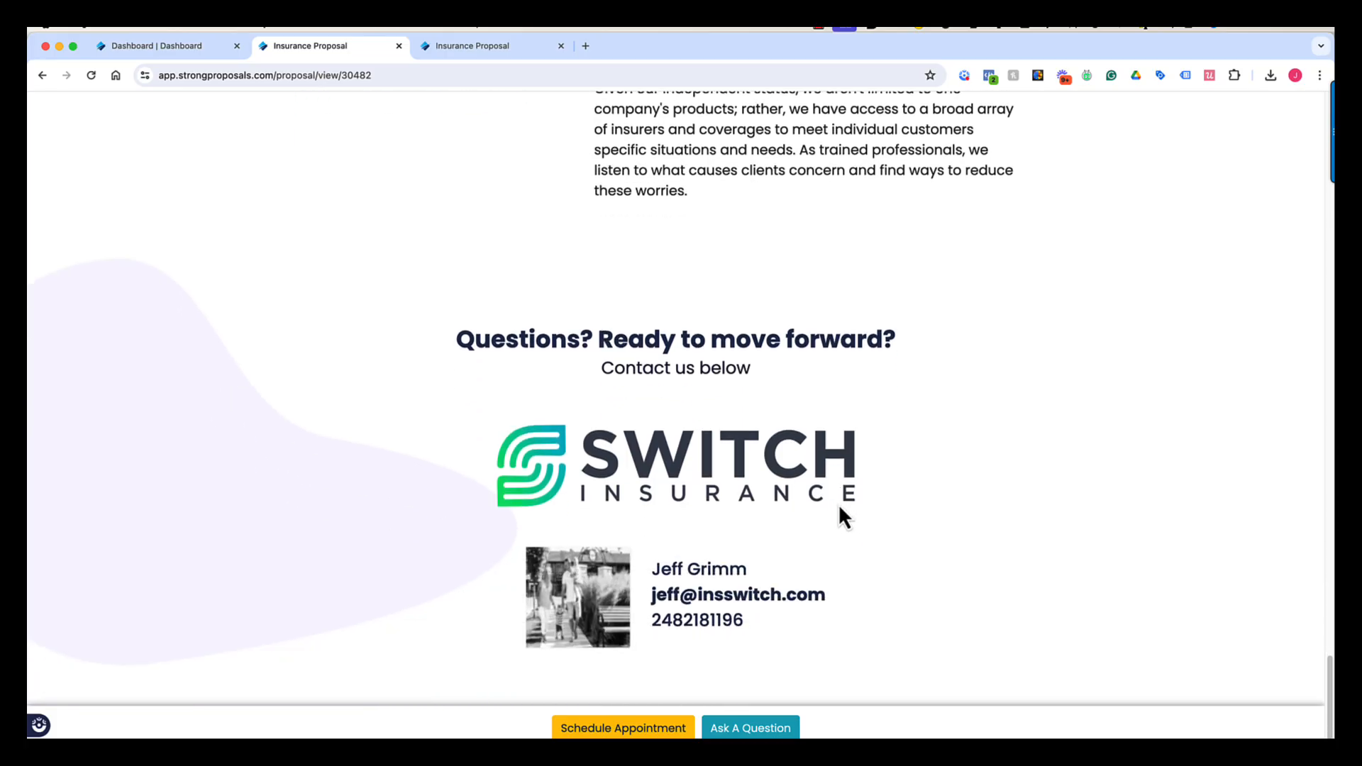
click(608, 728)
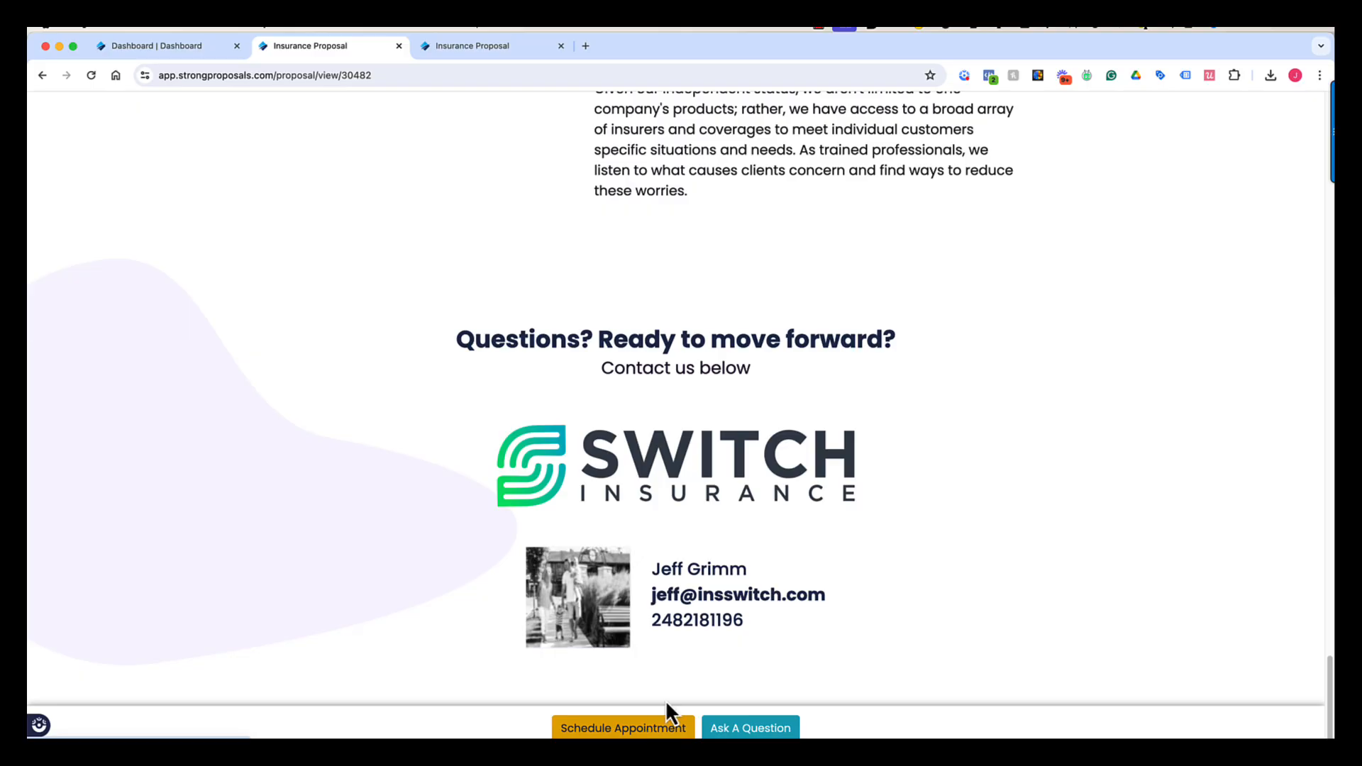
scroll(726, 692, up, 20)
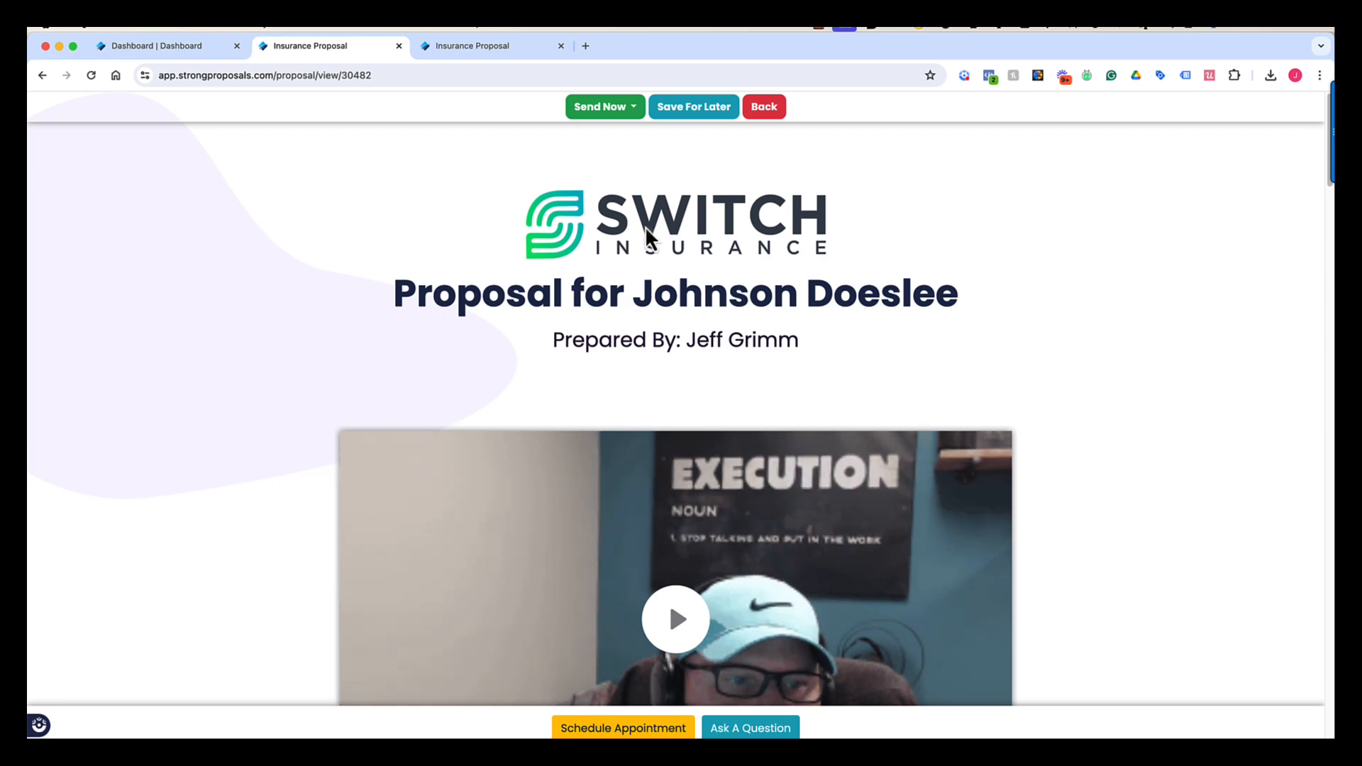
- Choose Send via Email & Text and review the email and text messages in Send Proposal
click(635, 111)
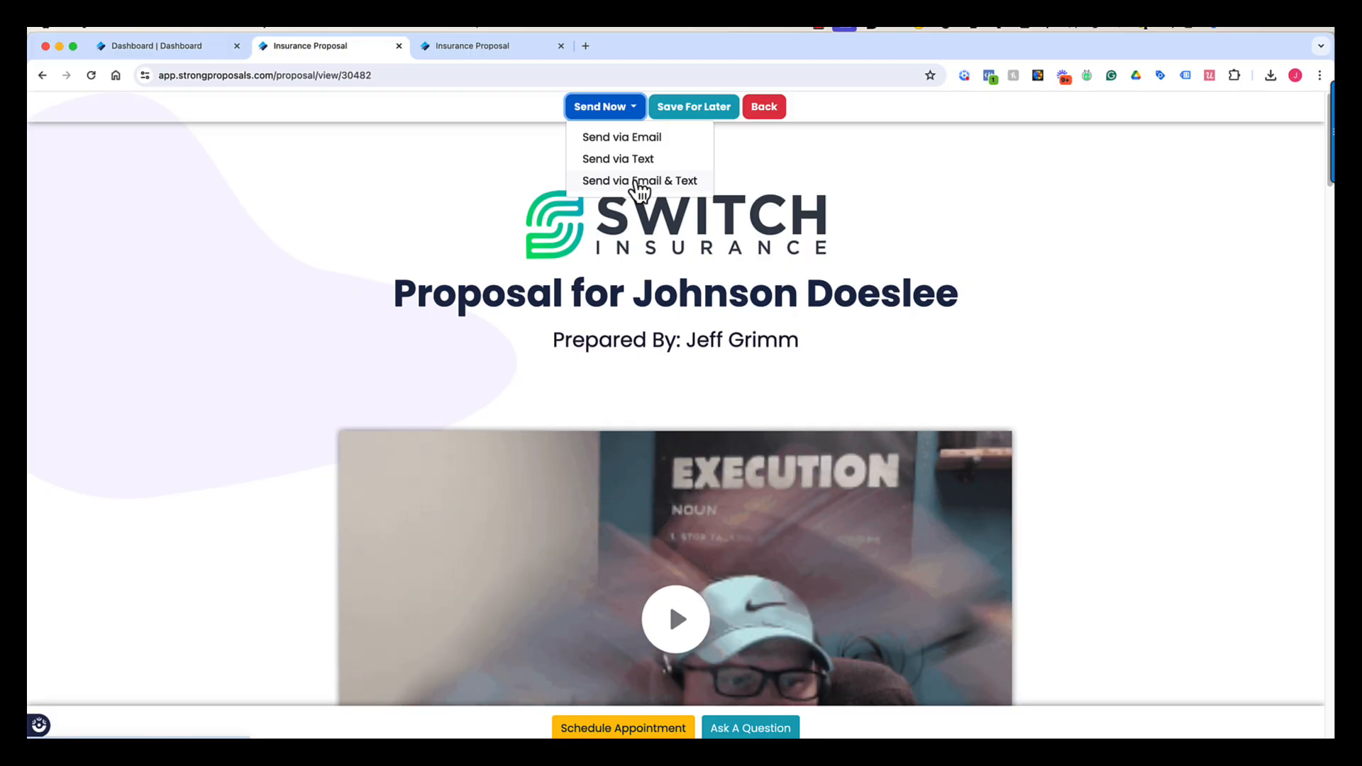
click(638, 183)
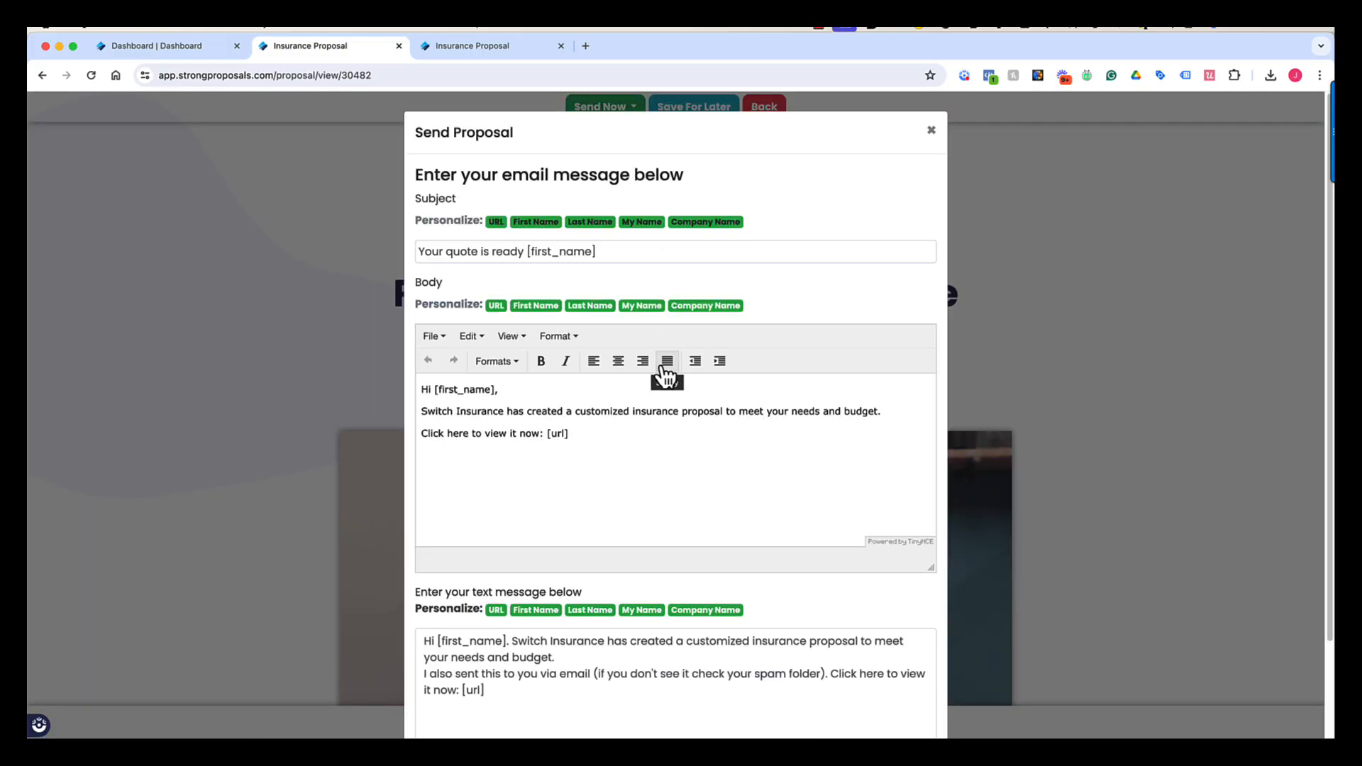
scroll(669, 380, down, 2)
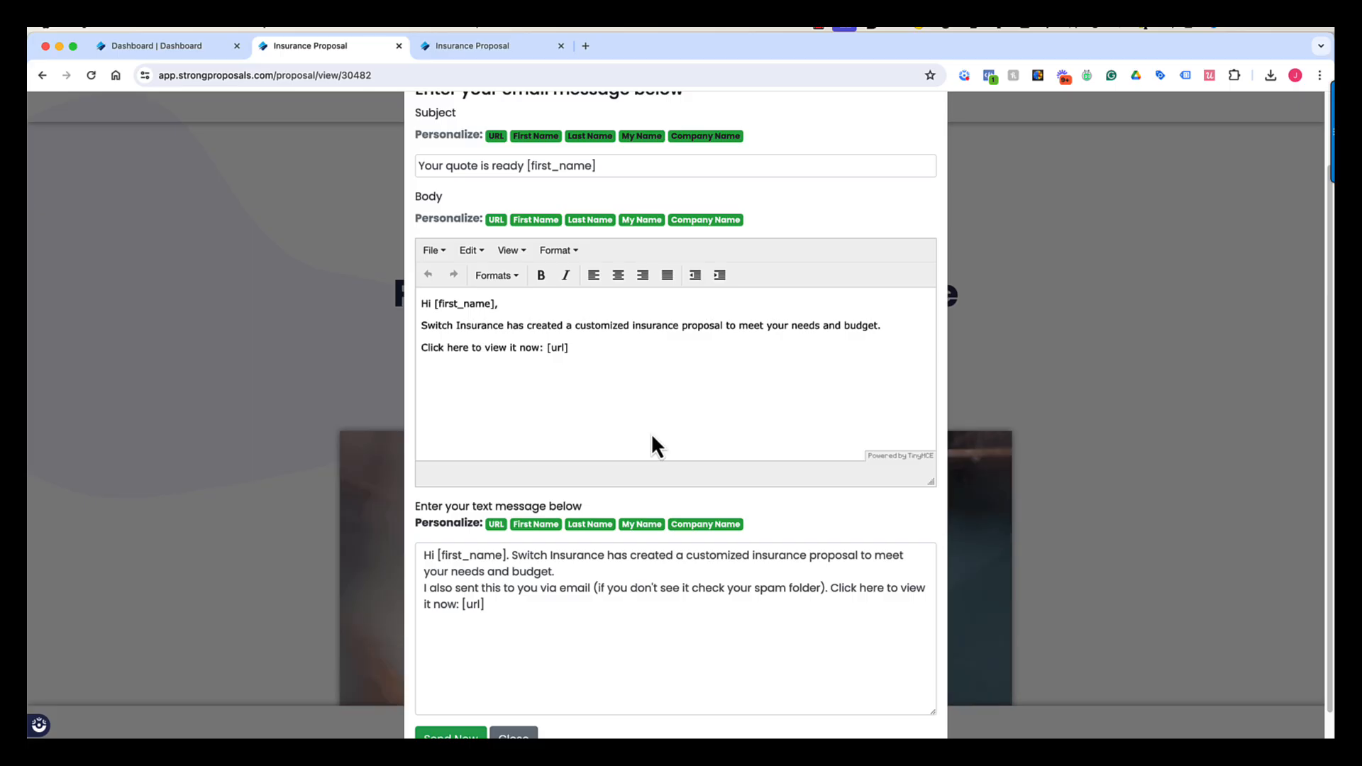
scroll(652, 437, down, 1)
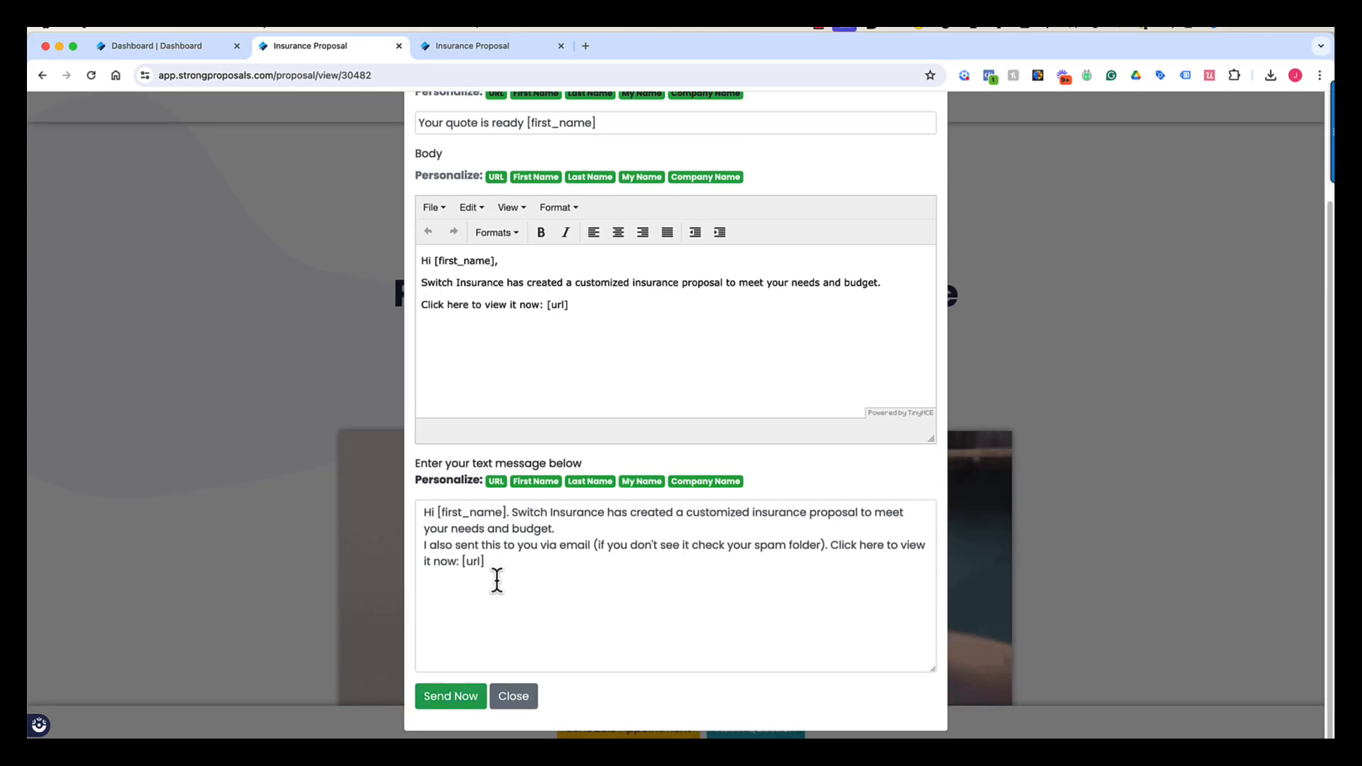
scroll(496, 580, up, 3)
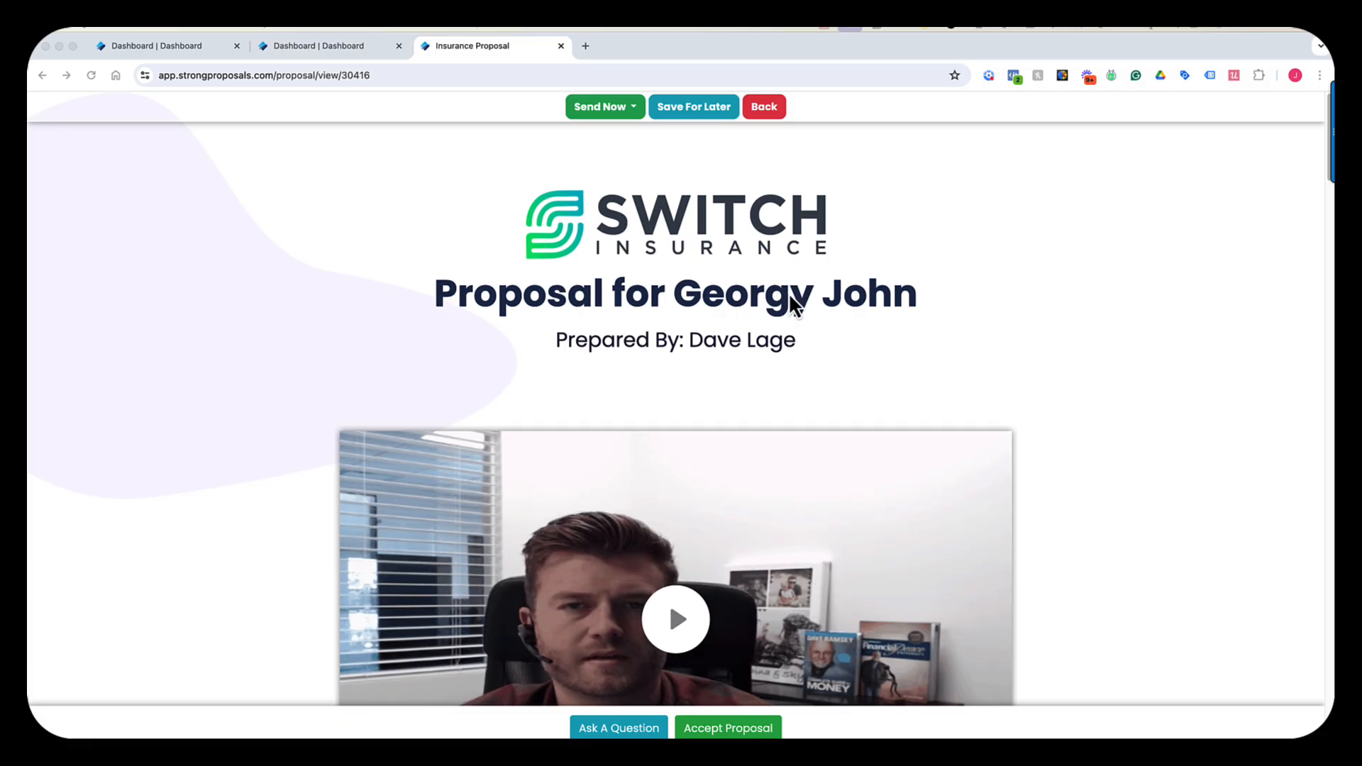
scroll(725, 356, down, 3)
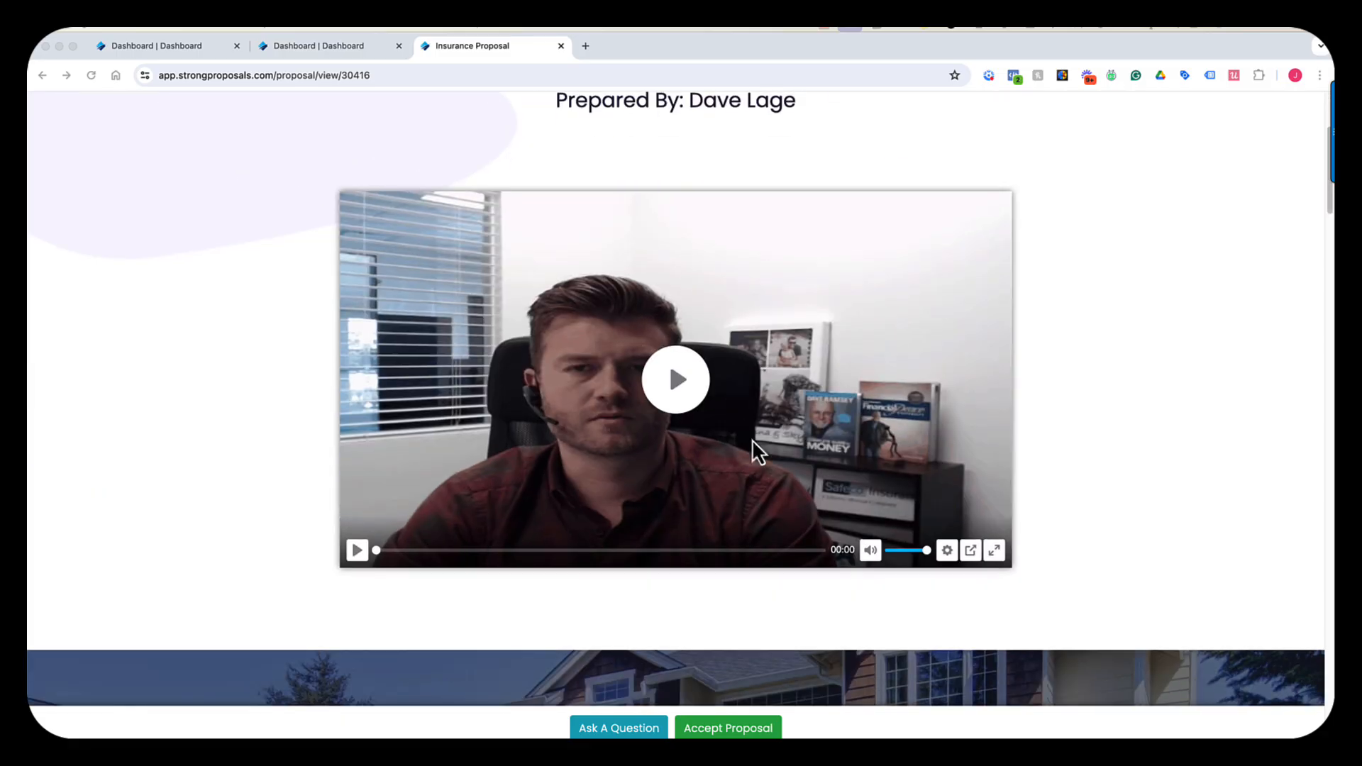
scroll(727, 383, down, 4)
scroll(738, 432, down, 5)
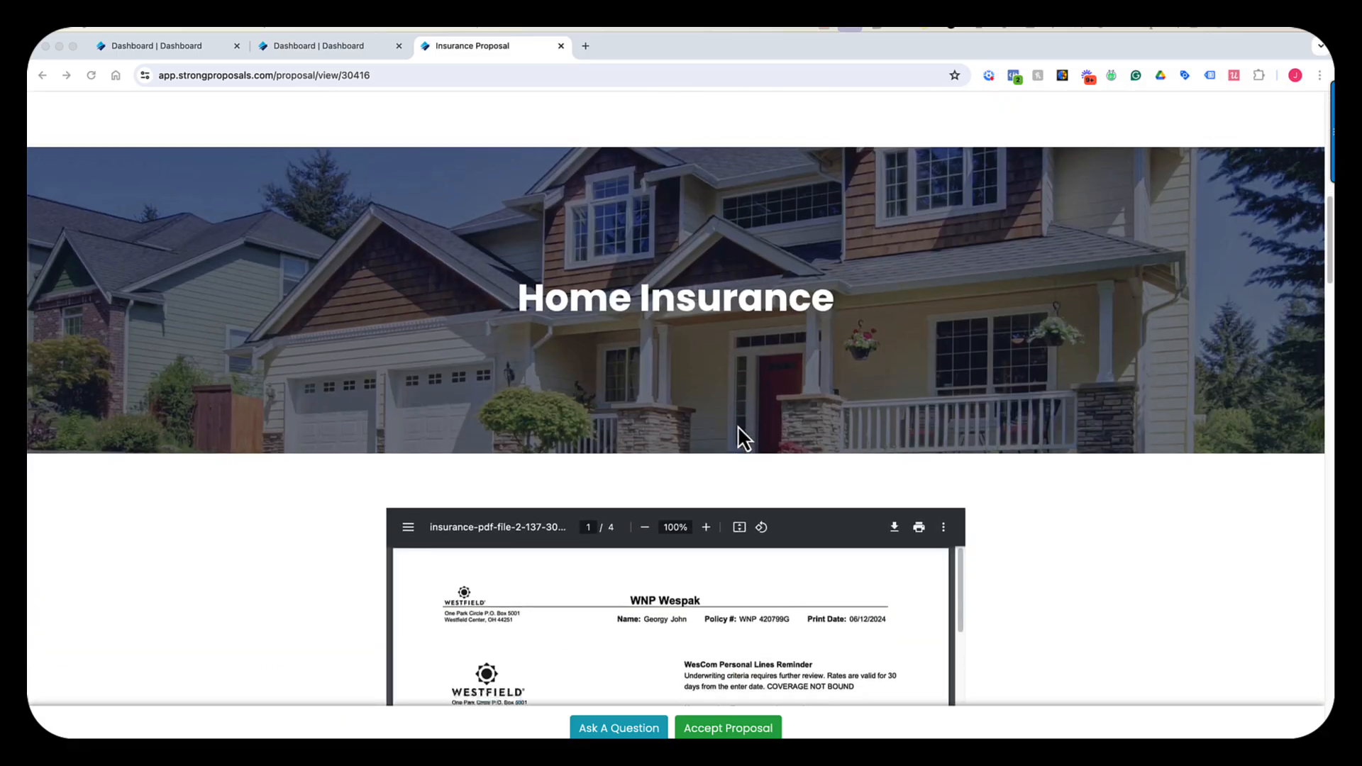
scroll(453, 440, down, 3)
scroll(347, 488, down, 2)
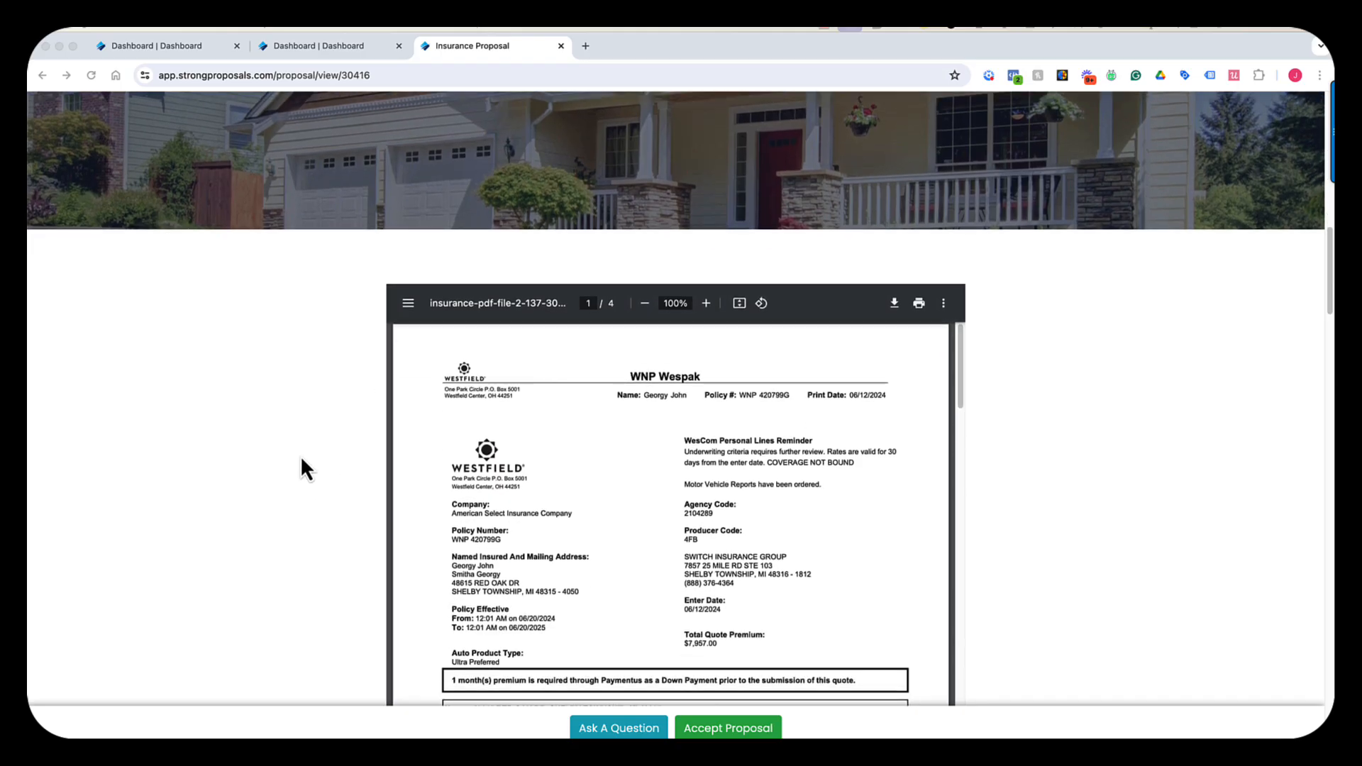
scroll(299, 457, up, 5)
scroll(355, 451, down, 4)
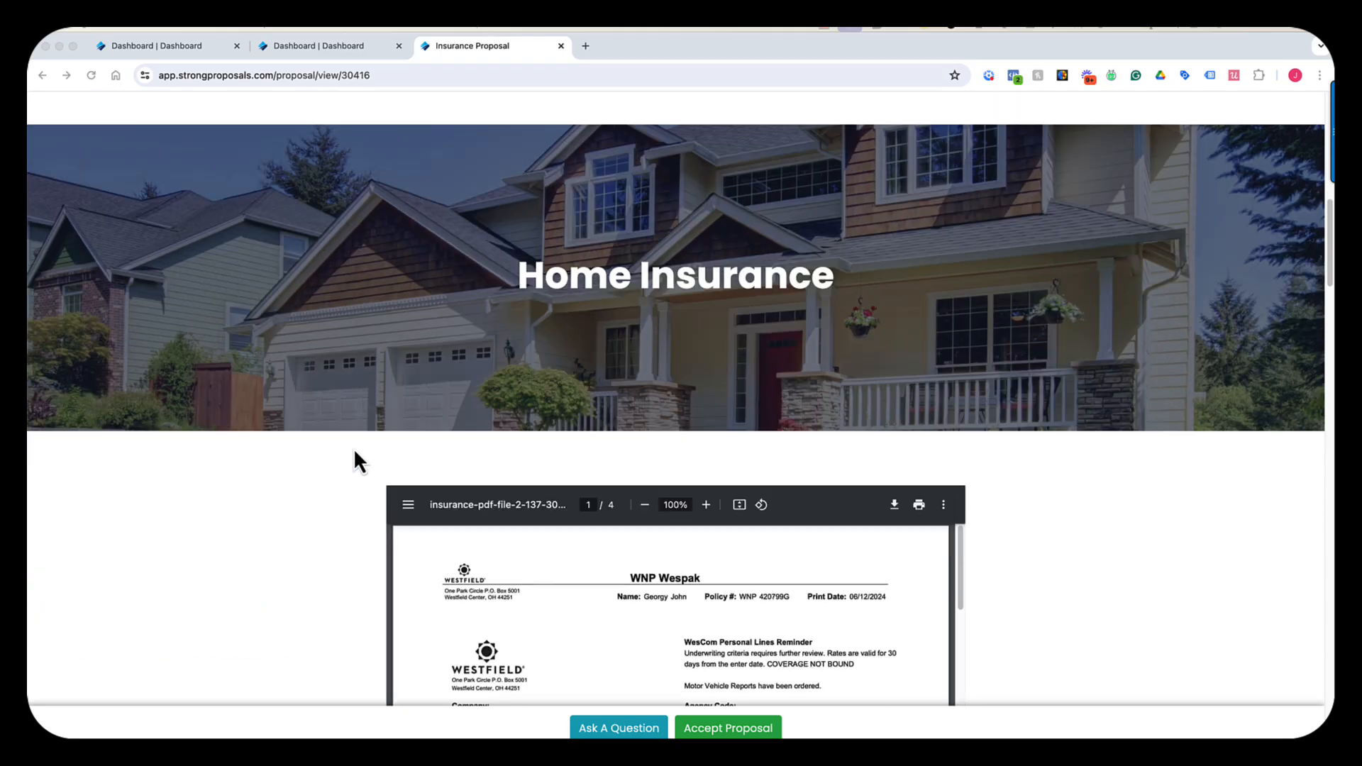
scroll(348, 459, down, 4)
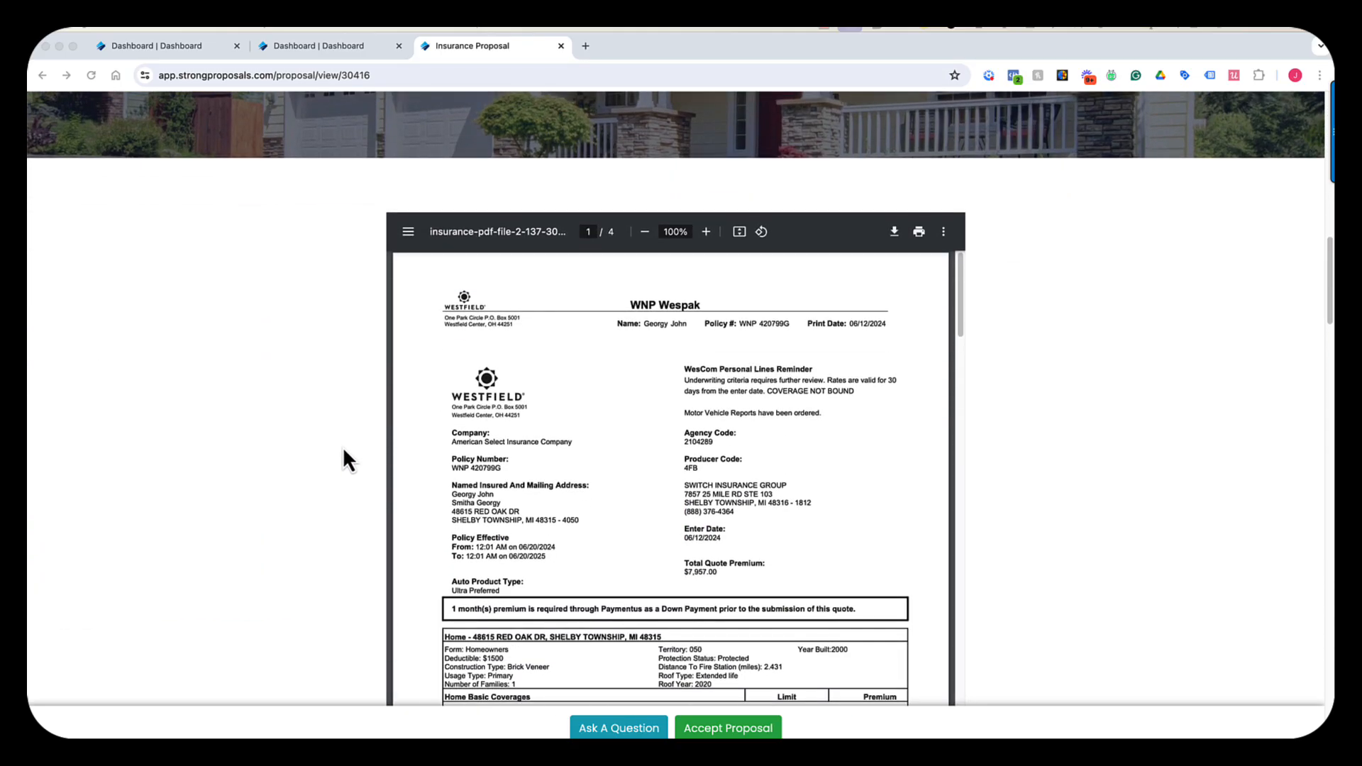
scroll(342, 448, down, 3)
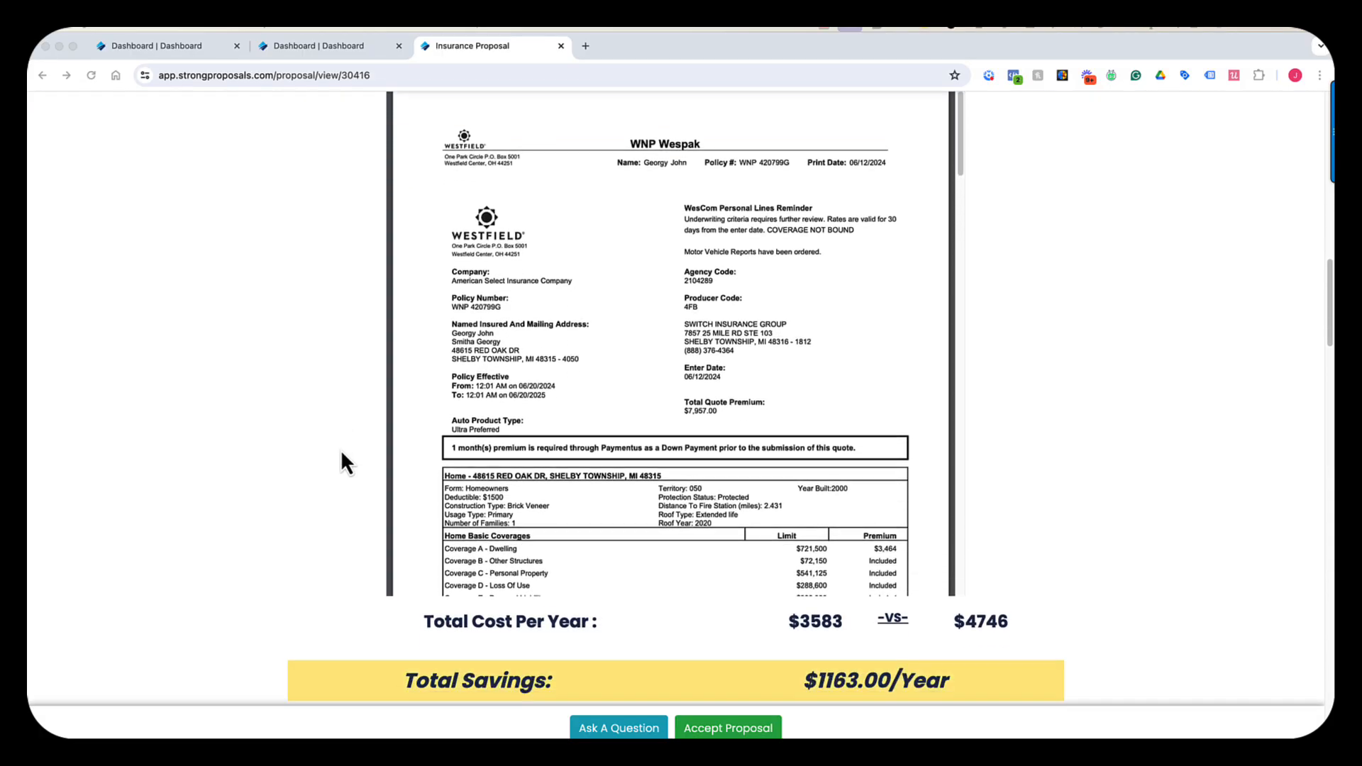
scroll(555, 339, down, 5)
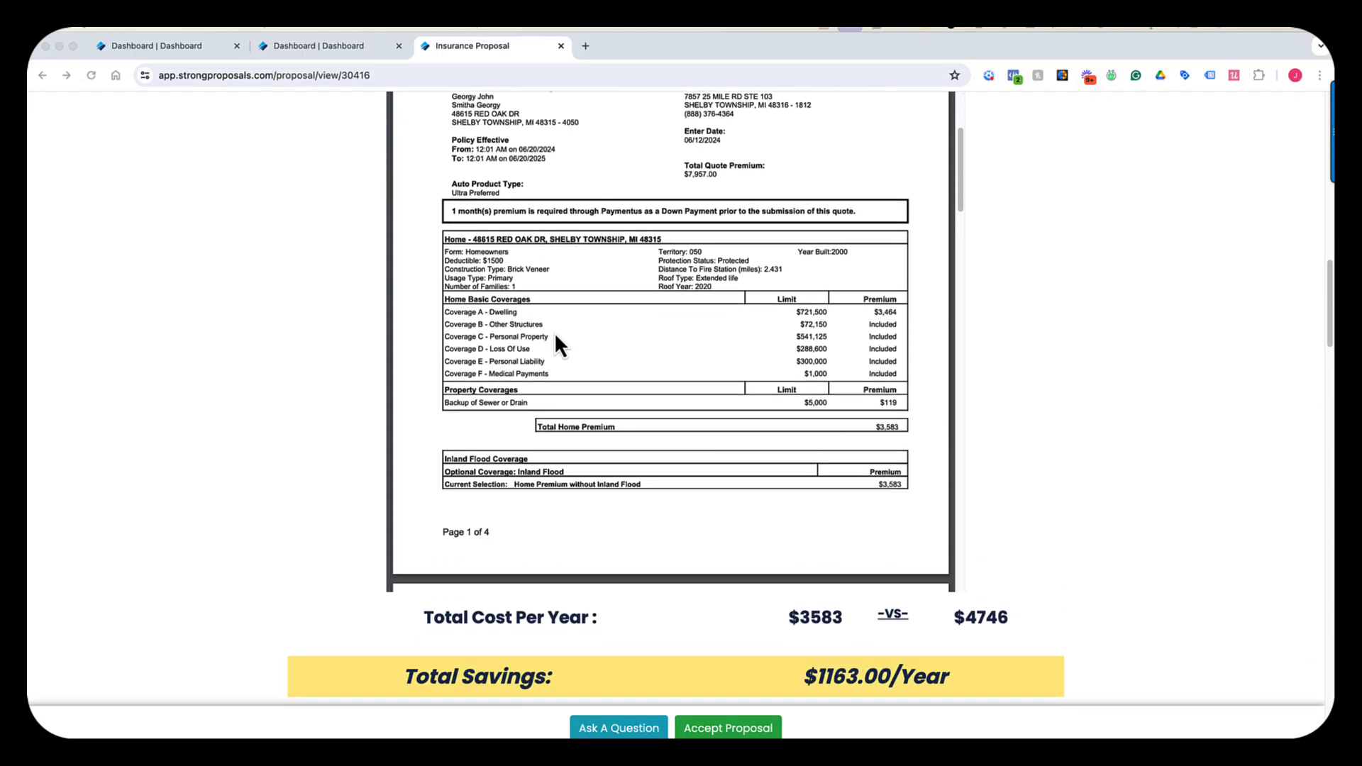
scroll(554, 334, down, 12)
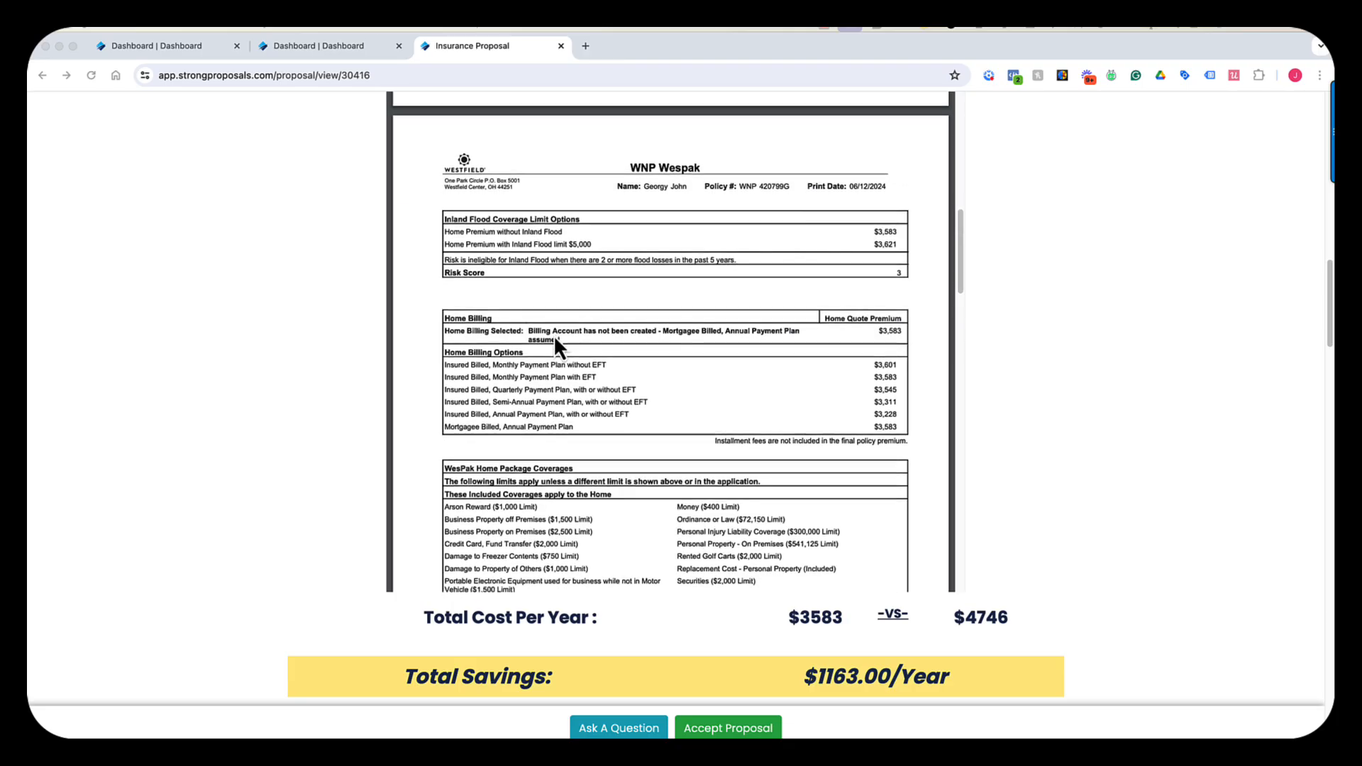
scroll(553, 334, down, 3)
scroll(275, 357, down, 8)
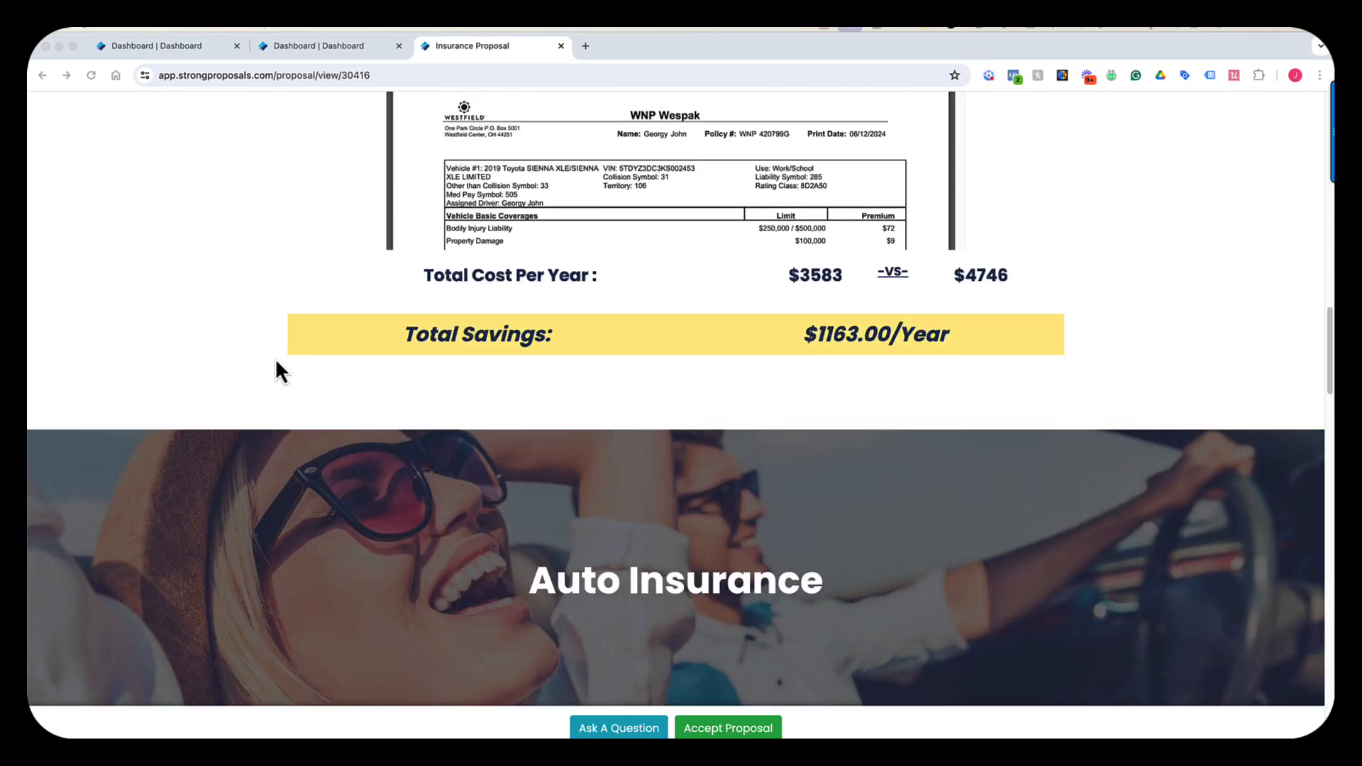
scroll(275, 359, down, 6)
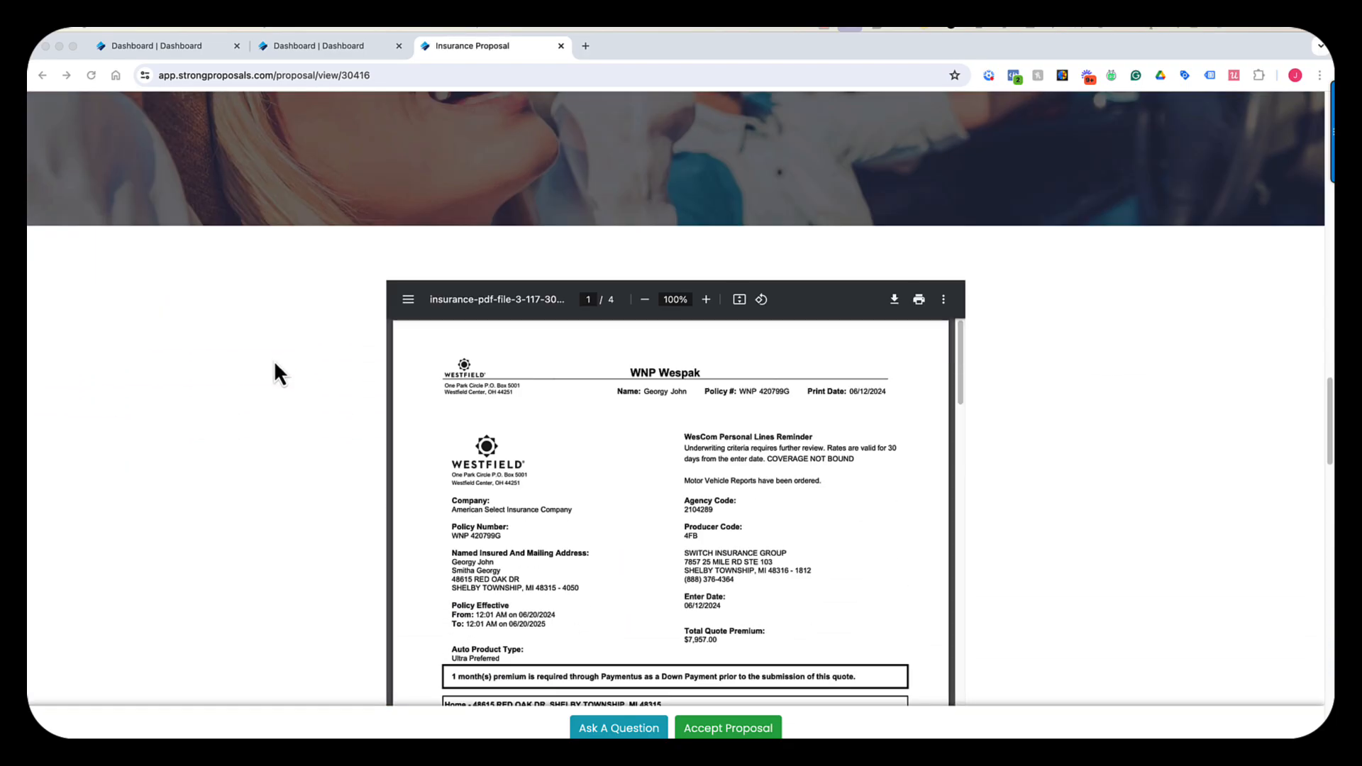
scroll(273, 362, down, 4)
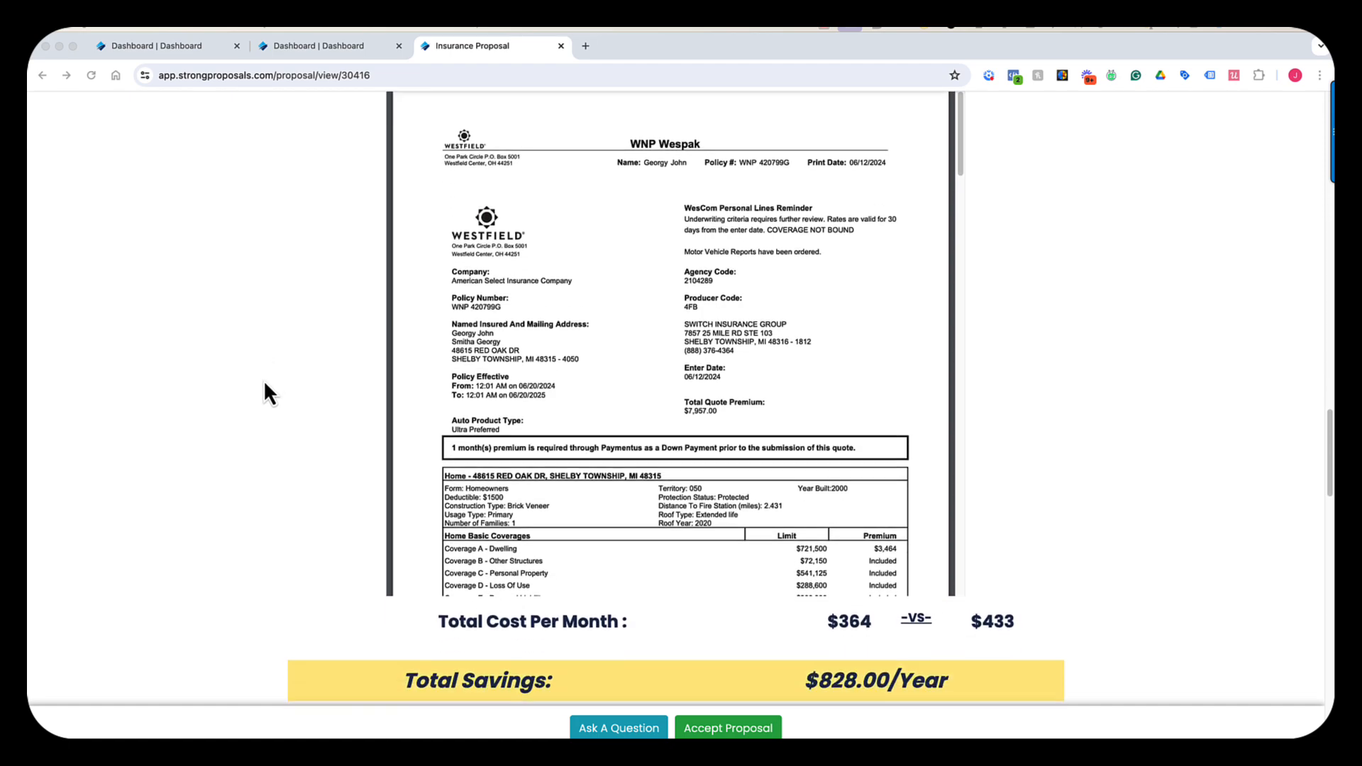
scroll(262, 385, down, 4)
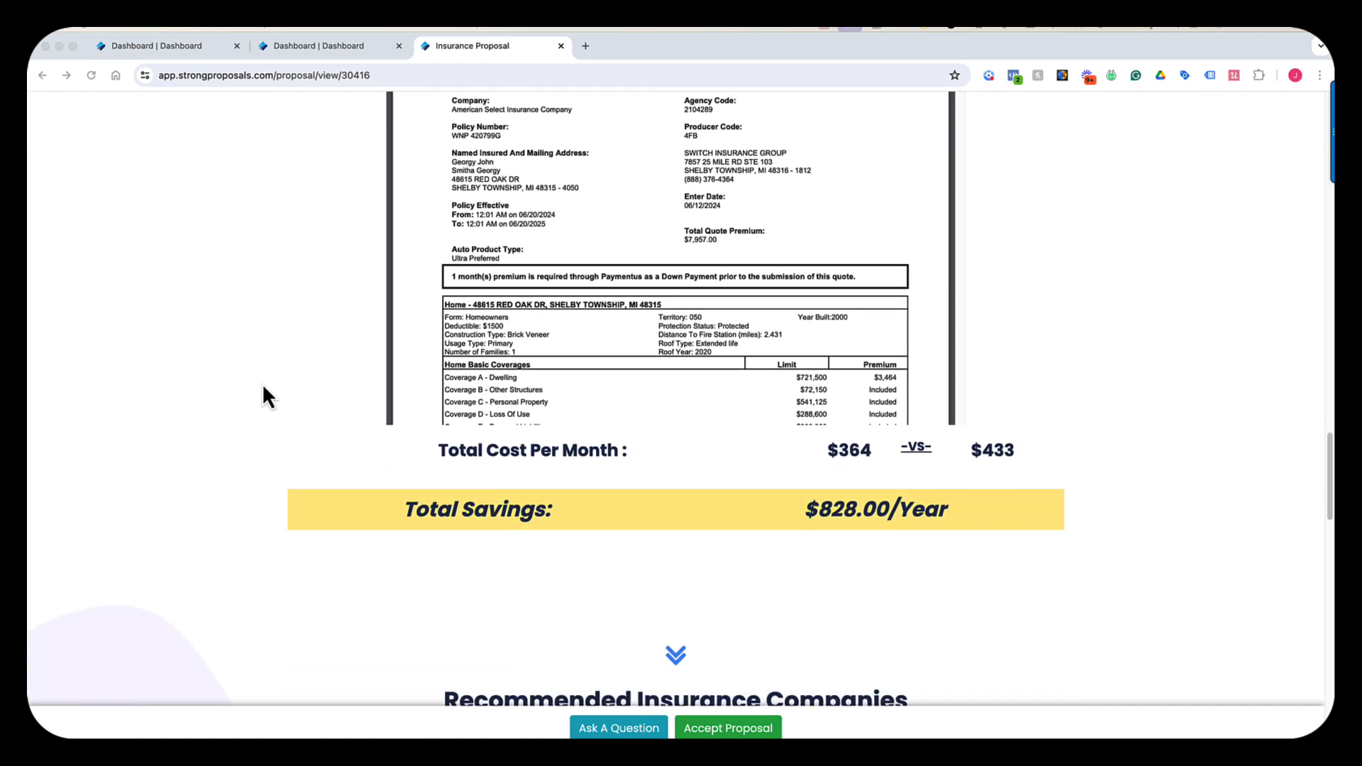
scroll(261, 386, up, 20)
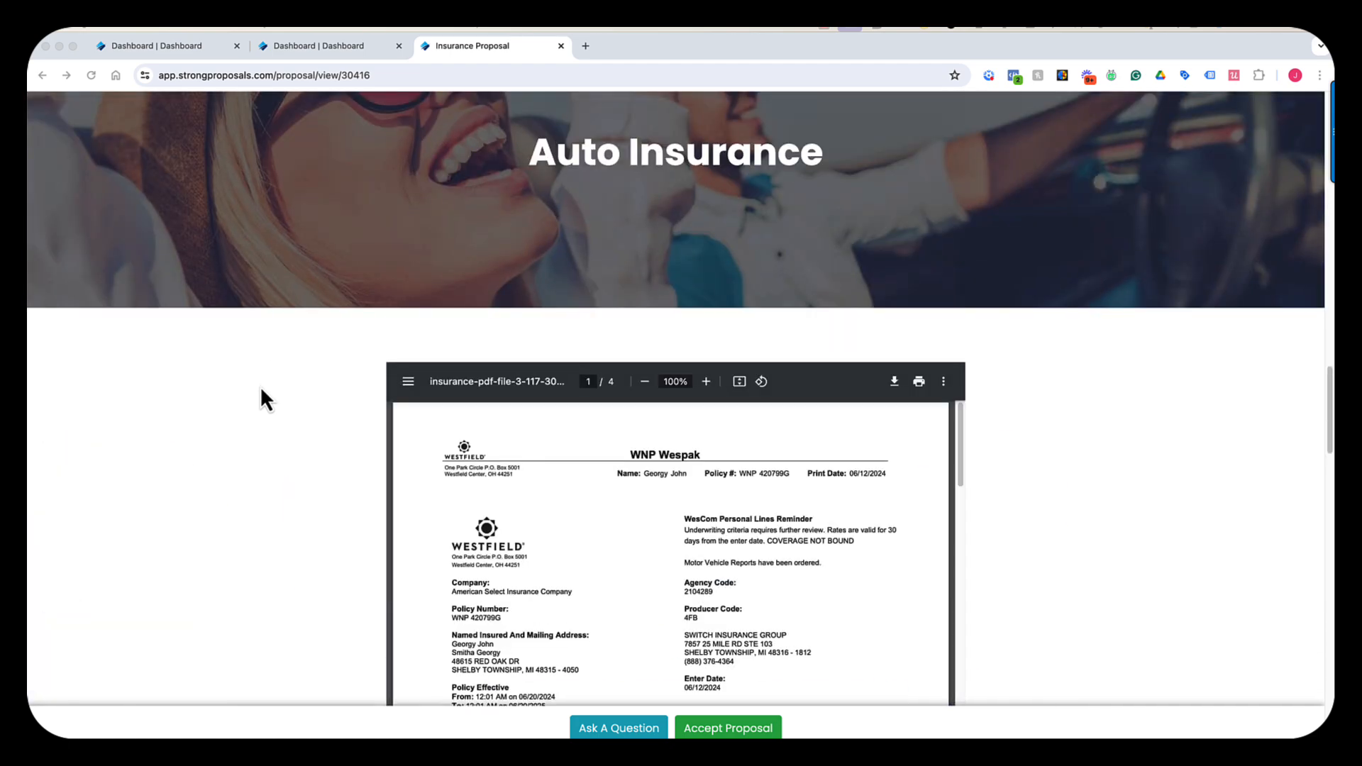